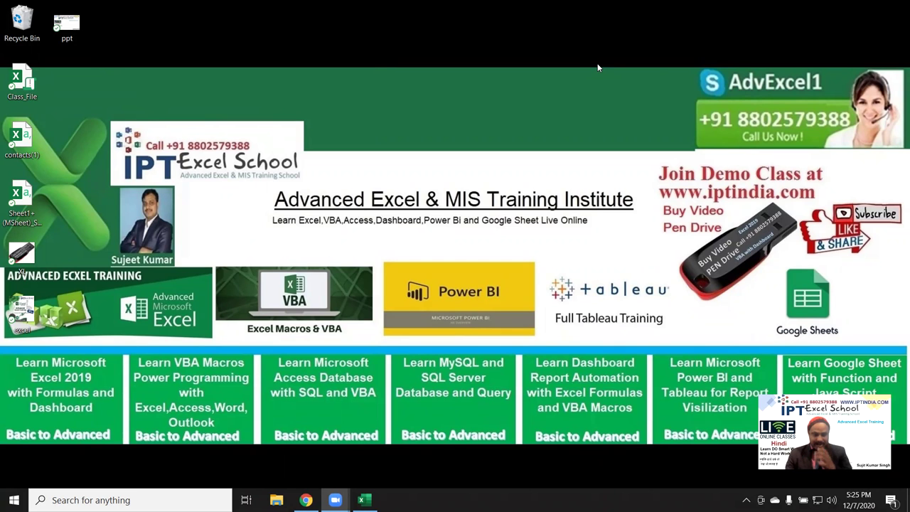
Step: Bring Book1 to the front and add an empty Sheet3 after Sheet2
left_click(364, 500)
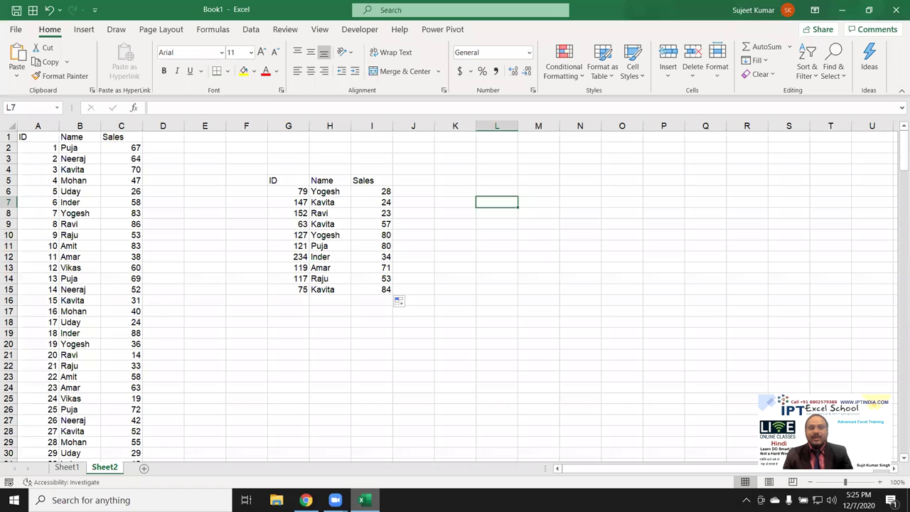
left_click(249, 331)
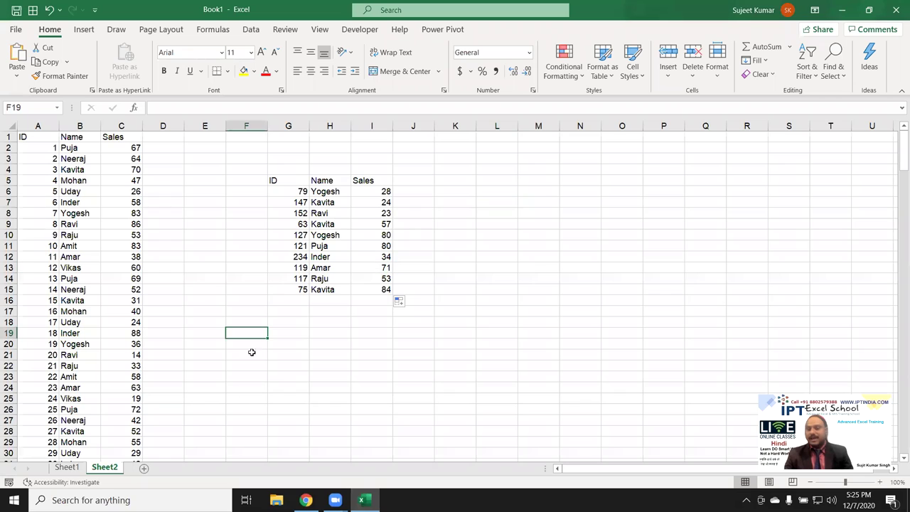
left_click(144, 469)
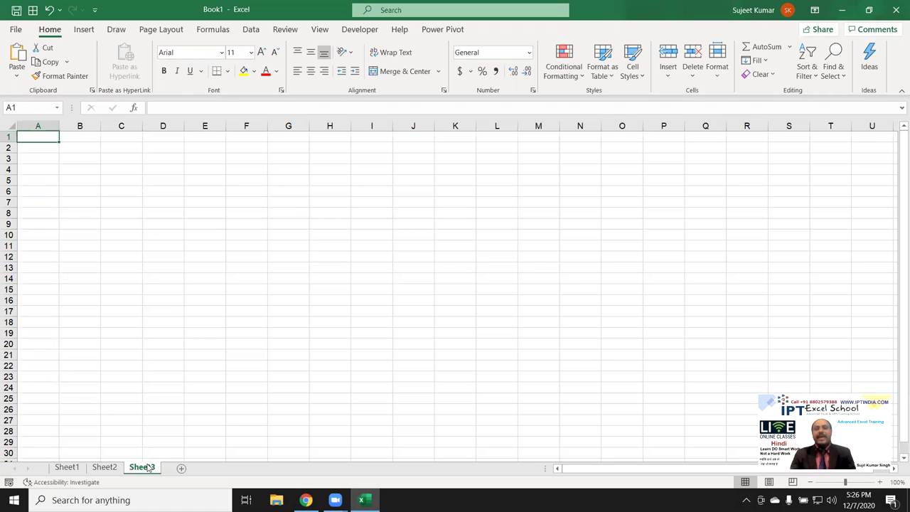
Step: Enter the heading 'Data Storage' in cell E2 of Sheet3
key("Right")
key("Right")
key("Right")
key("Right")
key("Down")
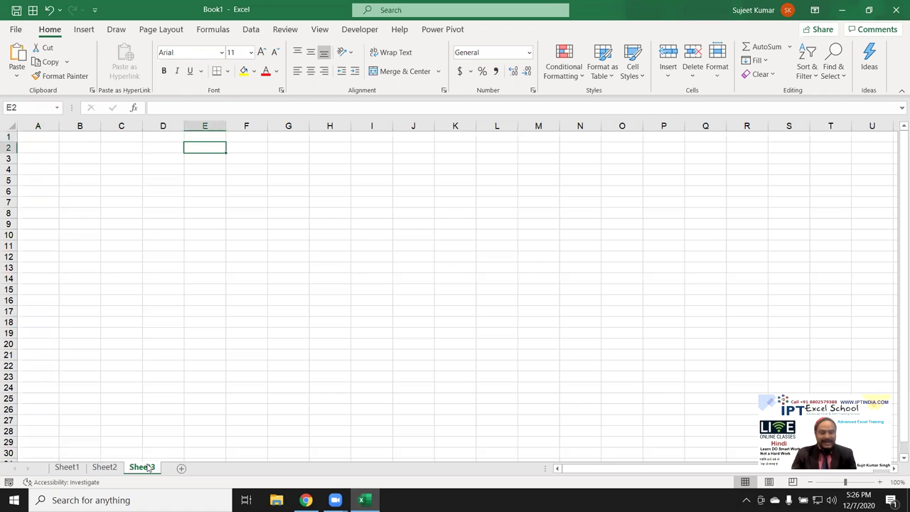
type("Data Storage")
key("Return")
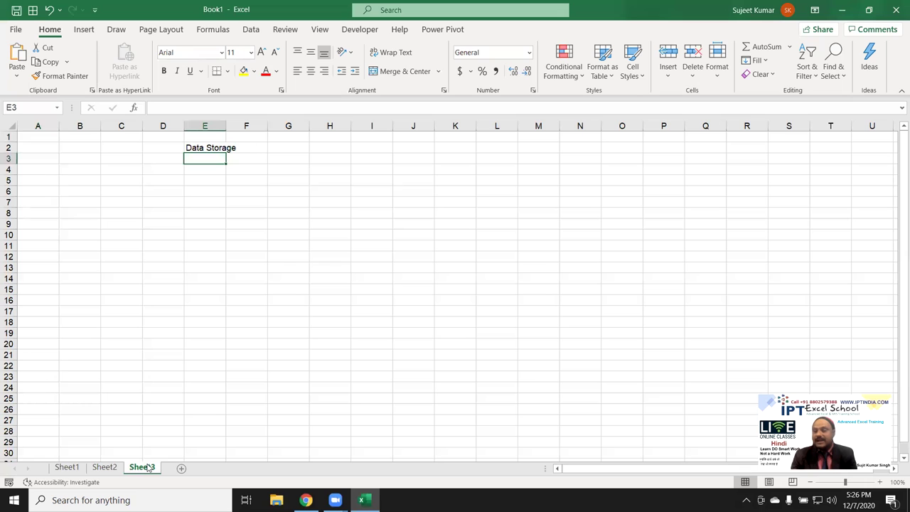
Step: Jump from row 2 down to the very last row of the sheet
key("Up")
key("Left")
key("Left")
key("Left")
key("Left")
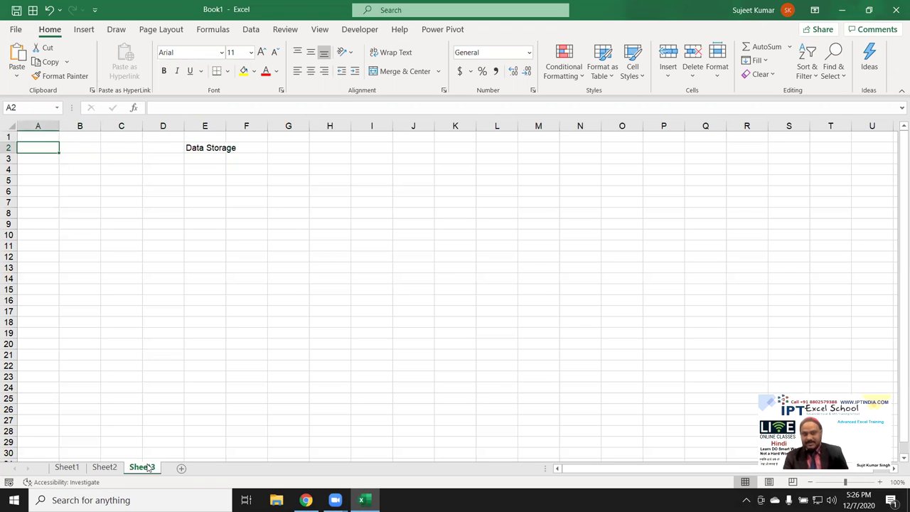
key("ctrl+Down")
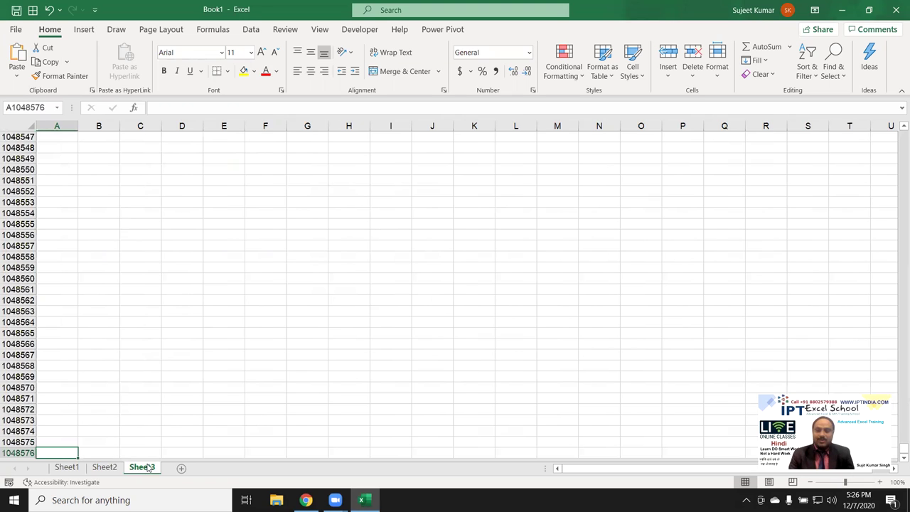
Step: Jump back up to the top of Sheet3 with Ctrl+Up
key("ctrl+Up")
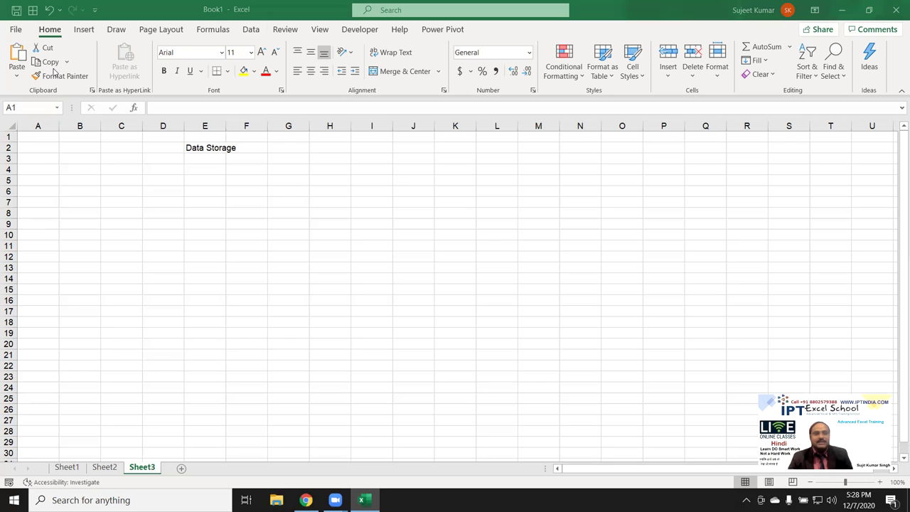
Step: Open 6.HUMAN RESOURCES DASHBOARD from the Recent workbooks list
left_click(21, 30)
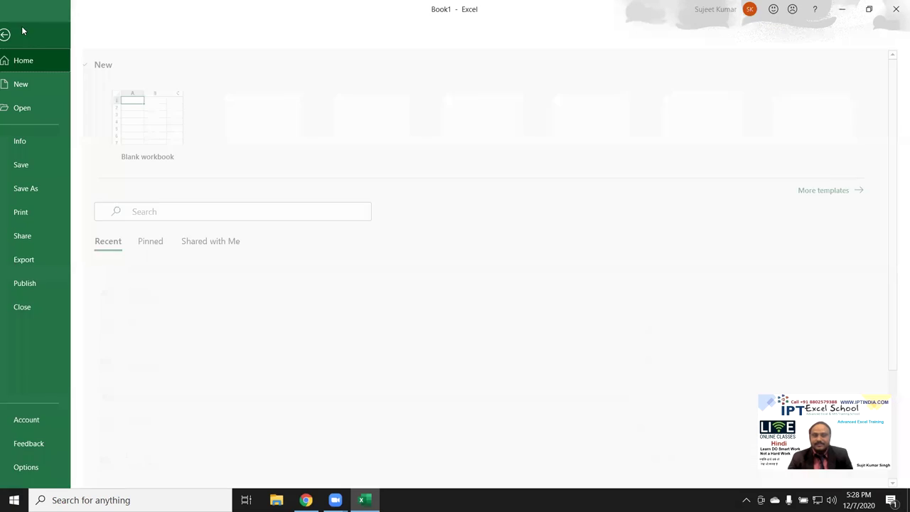
left_click(40, 112)
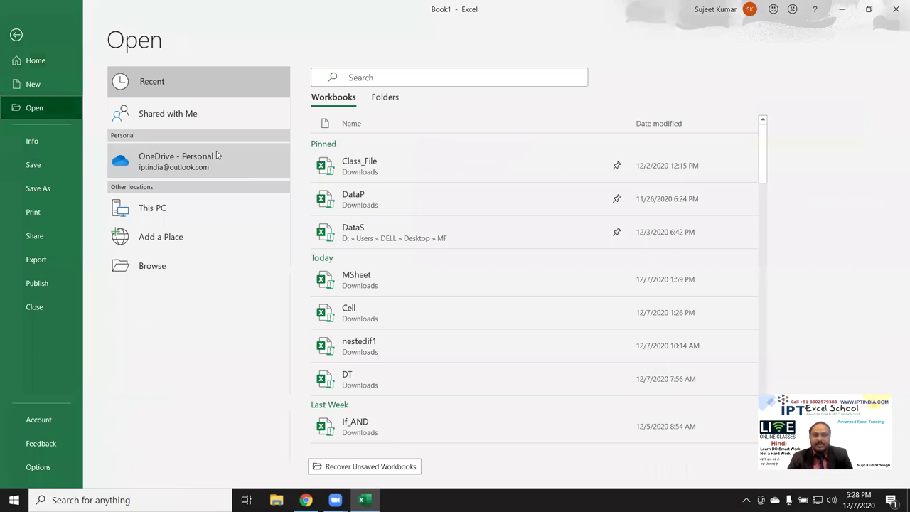
scroll(468, 331, "down", 4)
scroll(474, 335, "down", 3)
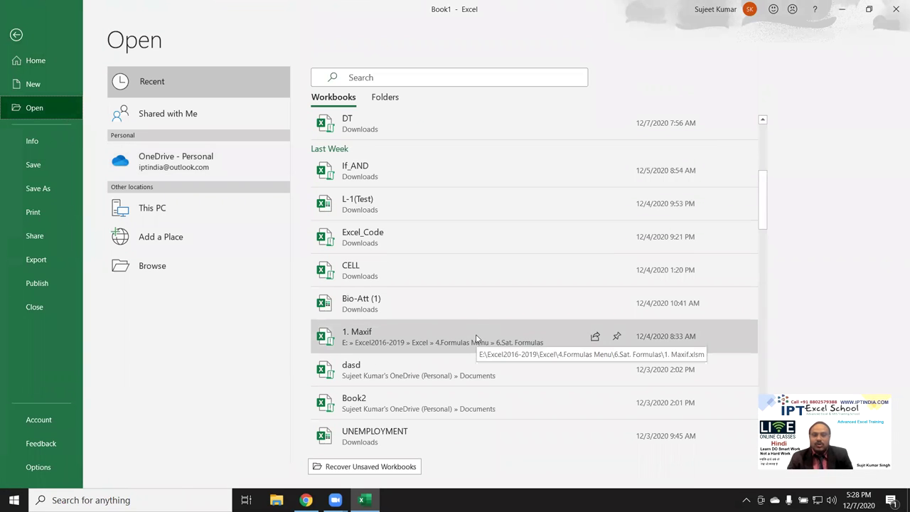
scroll(477, 339, "down", 2)
scroll(501, 366, "down", 2)
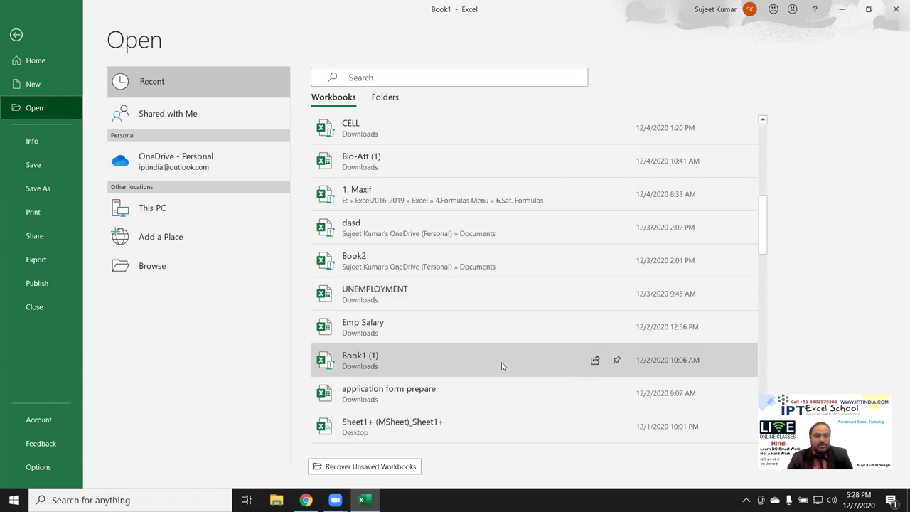
scroll(501, 366, "down", 2)
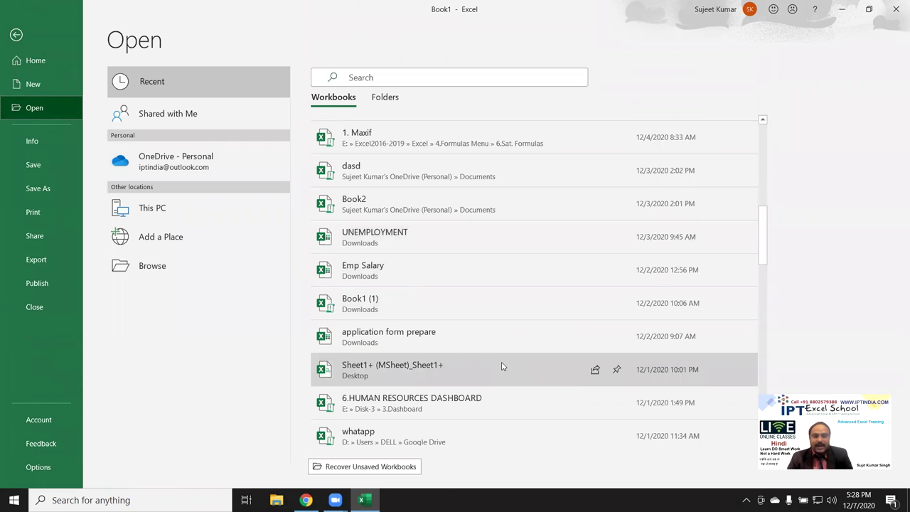
left_click(477, 398)
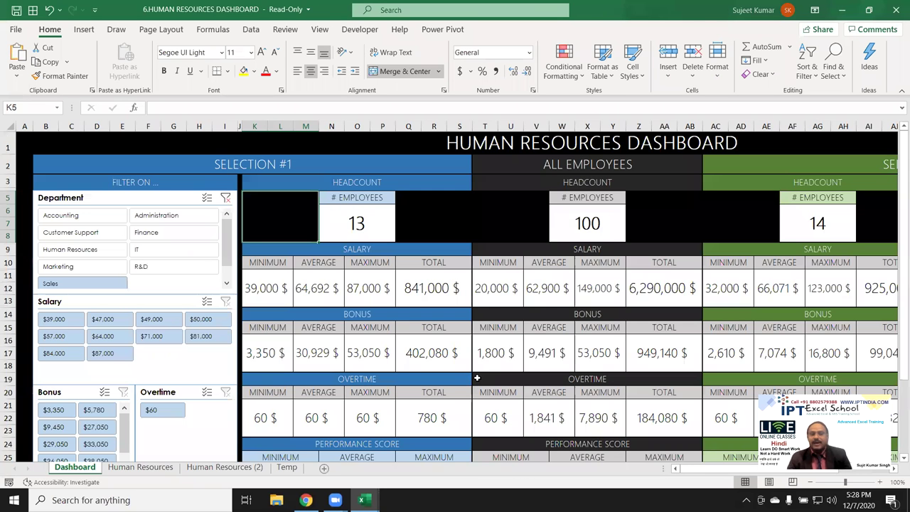
Step: Clear the Department filter on the Human Resources (2) sheet to show all 100 rows
scroll(547, 328, "down", 1)
scroll(545, 320, "down", 1)
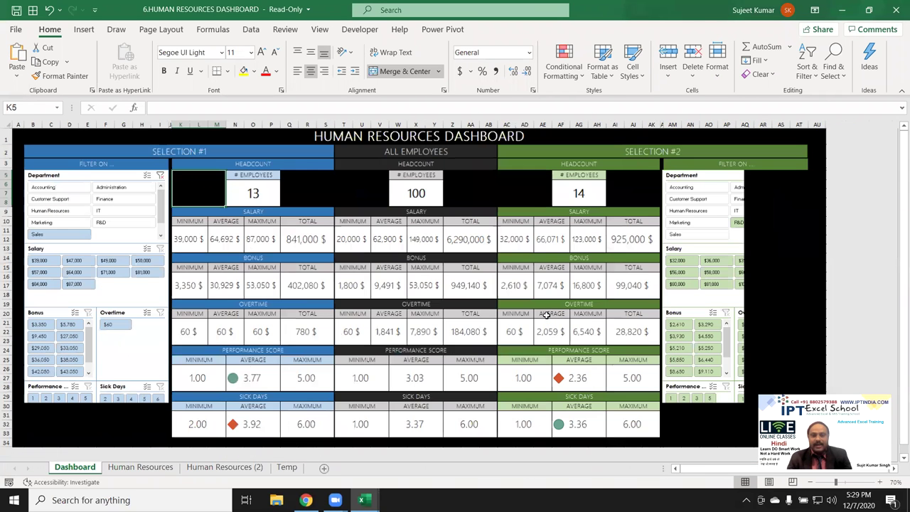
scroll(542, 317, "down", 2)
scroll(541, 323, "up", 1)
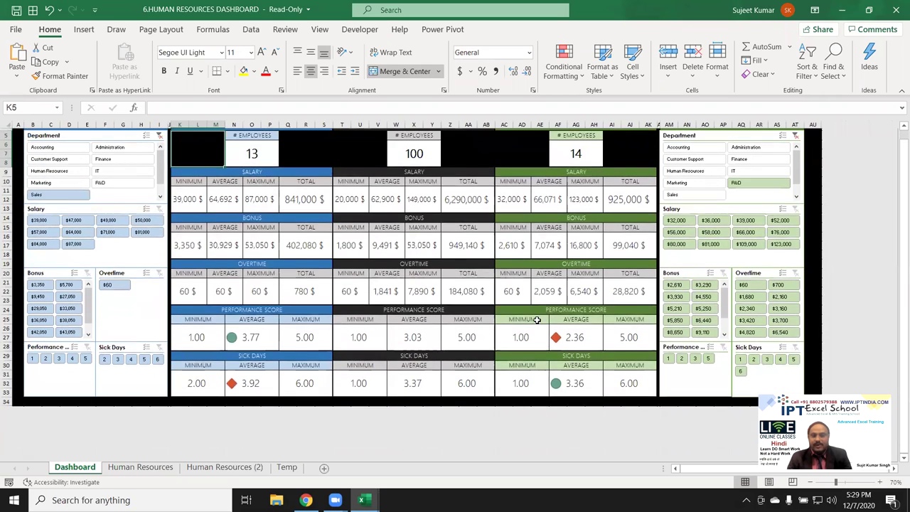
scroll(540, 324, "up", 1)
left_click(151, 468)
scroll(209, 411, "down", 4)
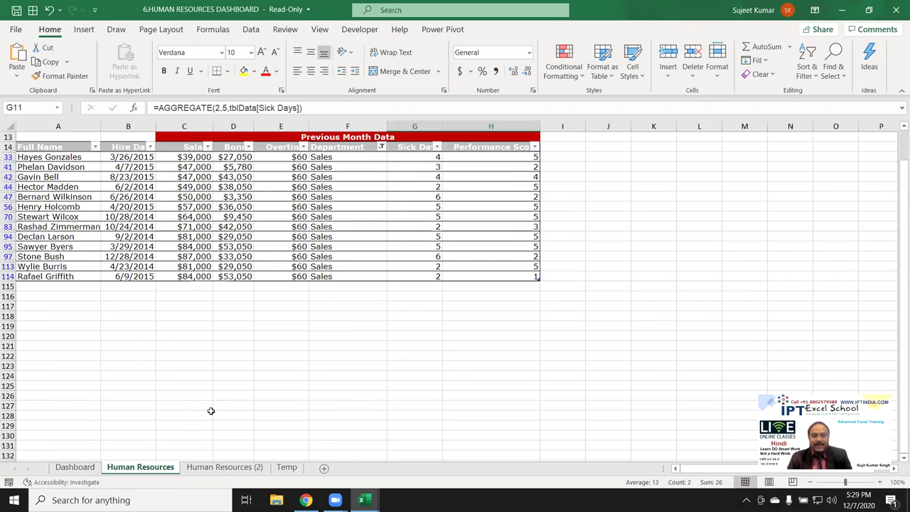
left_click(207, 469)
scroll(215, 428, "down", 2)
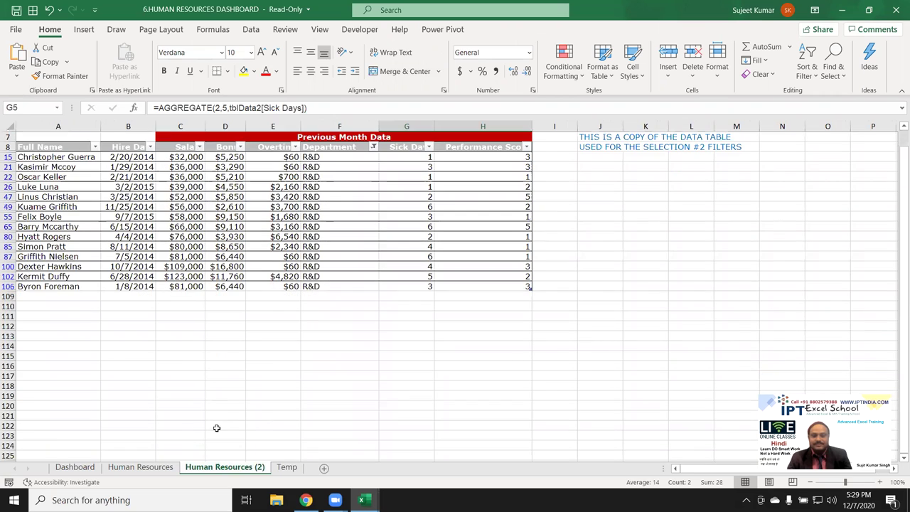
scroll(217, 428, "up", 2)
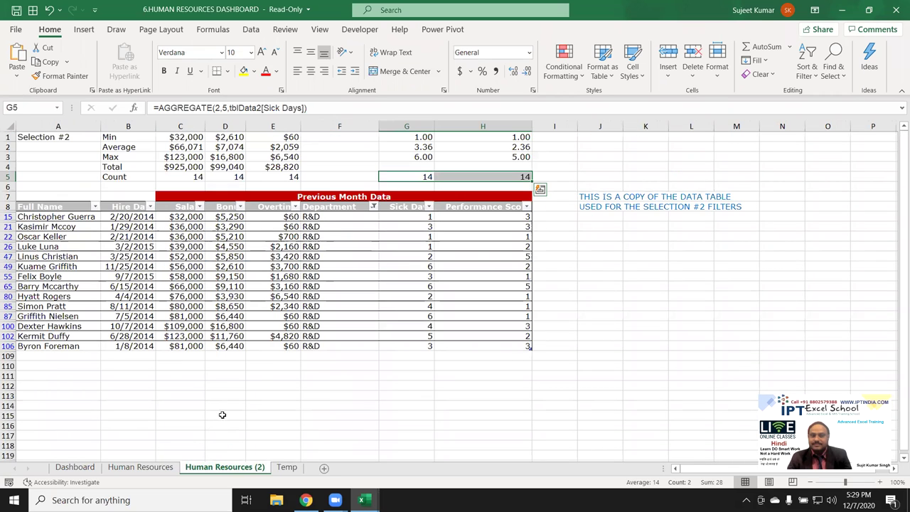
left_click(373, 207)
left_click(306, 288)
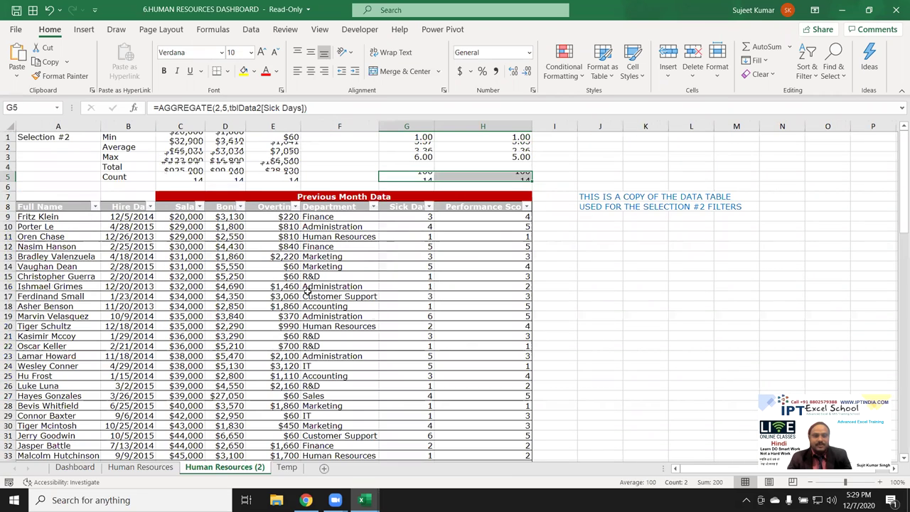
Step: Clear the Department filter on the Human Resources sheet as well
scroll(304, 293, "down", 2)
left_click_drag(71, 207, 474, 334)
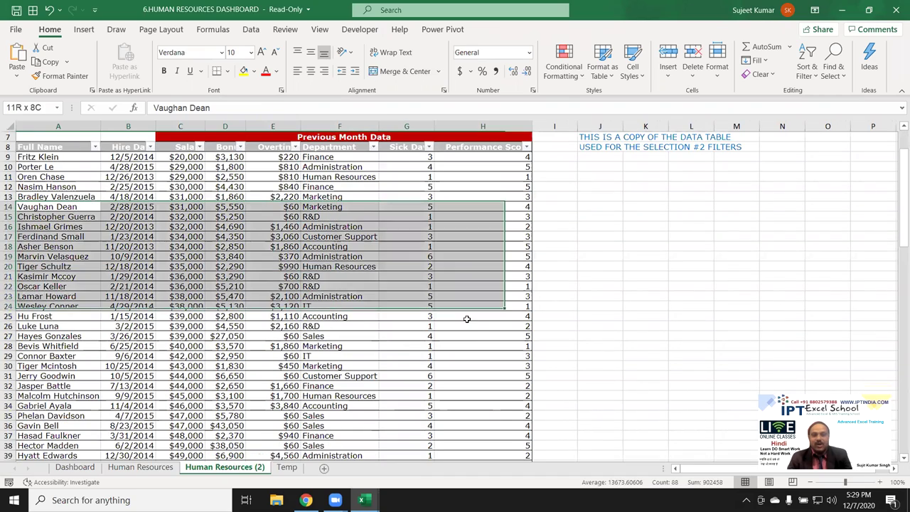
scroll(436, 329, "down", 4)
scroll(436, 329, "down", 4)
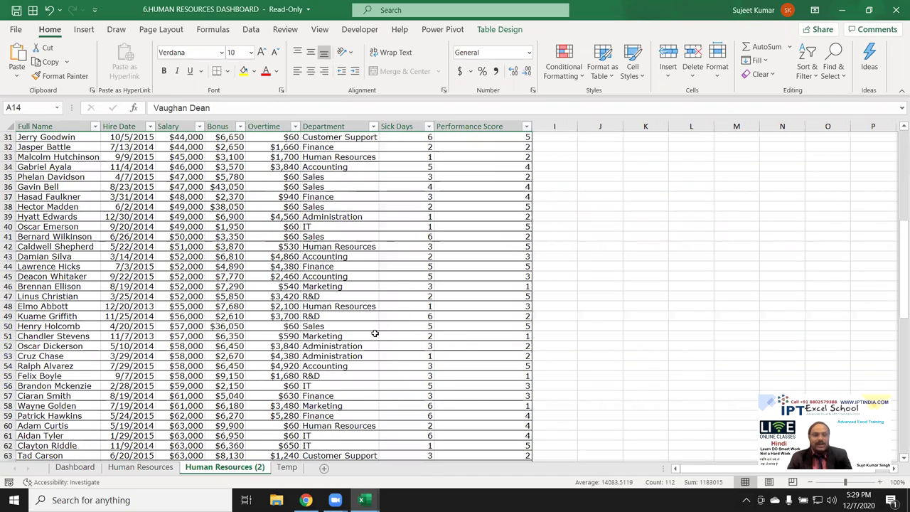
left_click(133, 469)
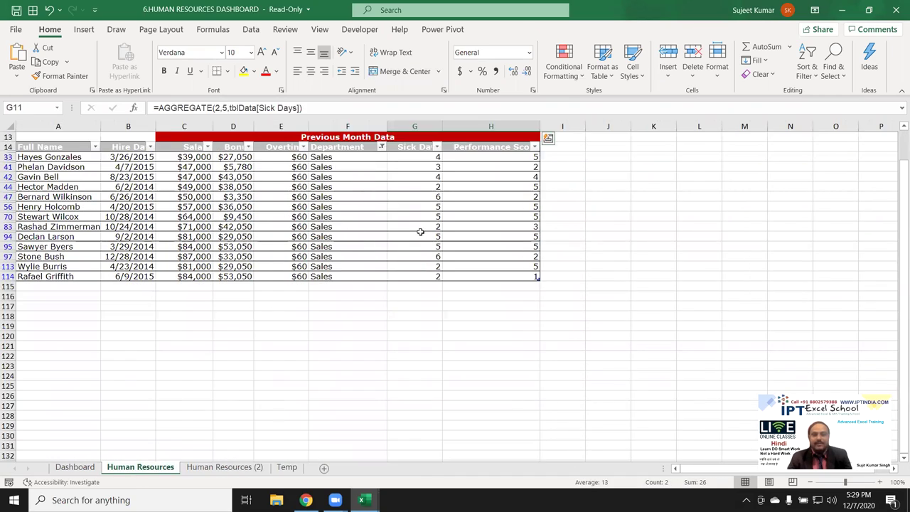
left_click(381, 147)
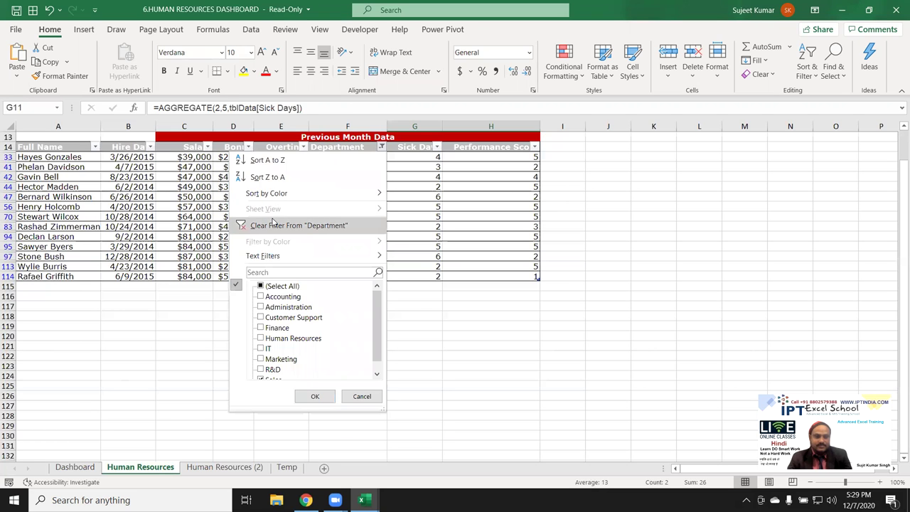
left_click(272, 225)
scroll(151, 332, "down", 4)
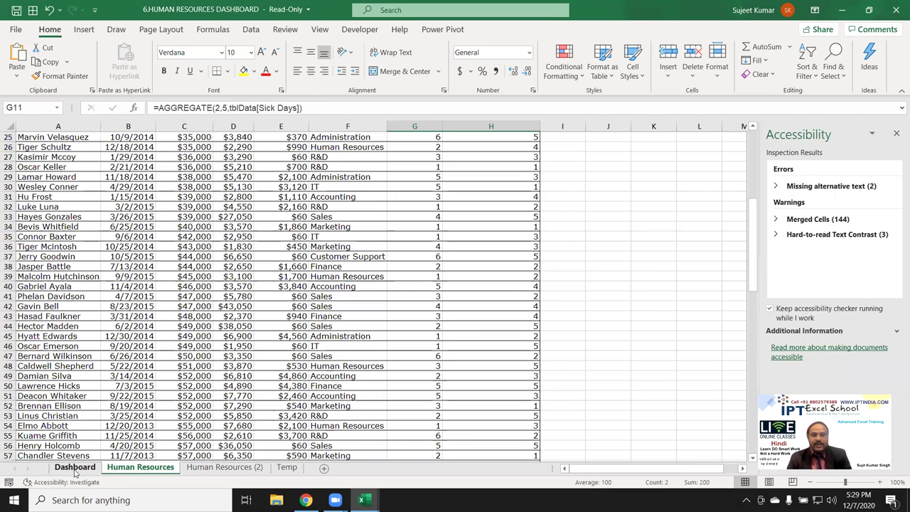
Step: On the Dashboard, dismiss the accessibility results and filter Selection #1 to Accounting
key("ctrl+Page_Up")
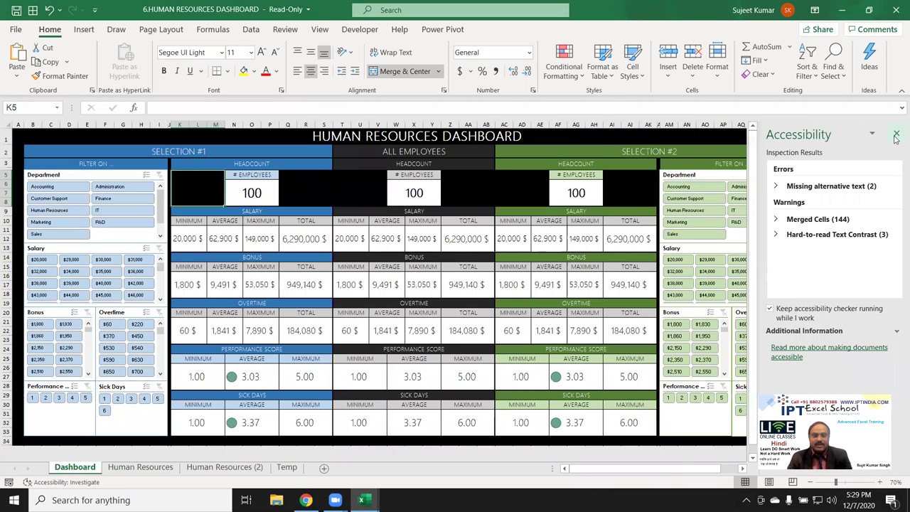
left_click(896, 136)
scroll(272, 241, "up", 1)
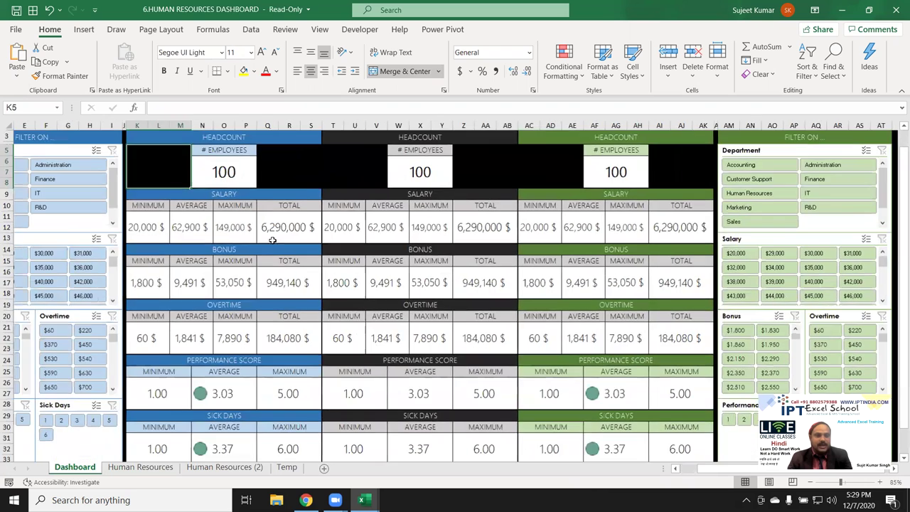
scroll(273, 241, "up", 1)
scroll(273, 241, "up", 1)
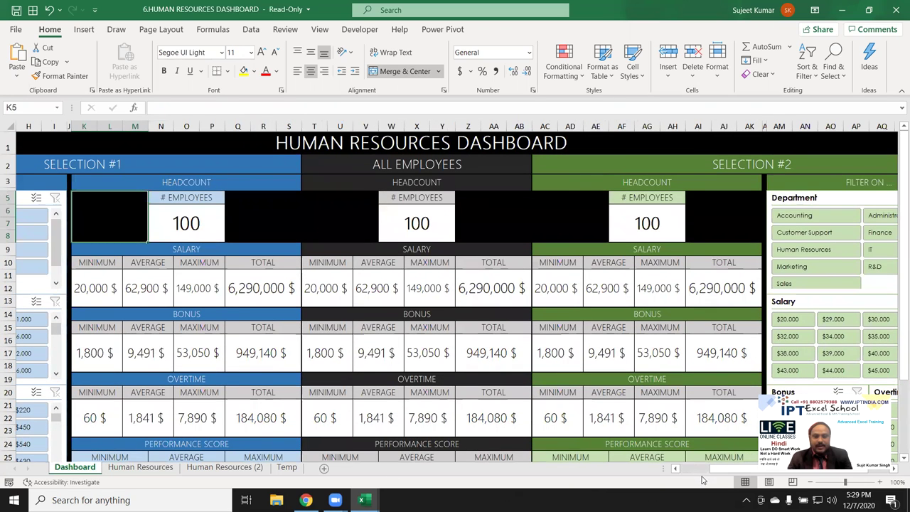
scroll(702, 469, "left", 3)
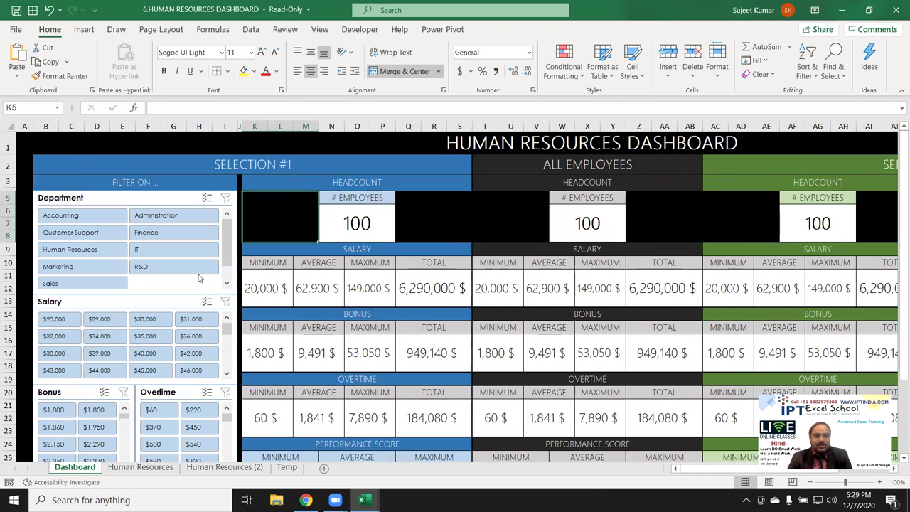
left_click(84, 217)
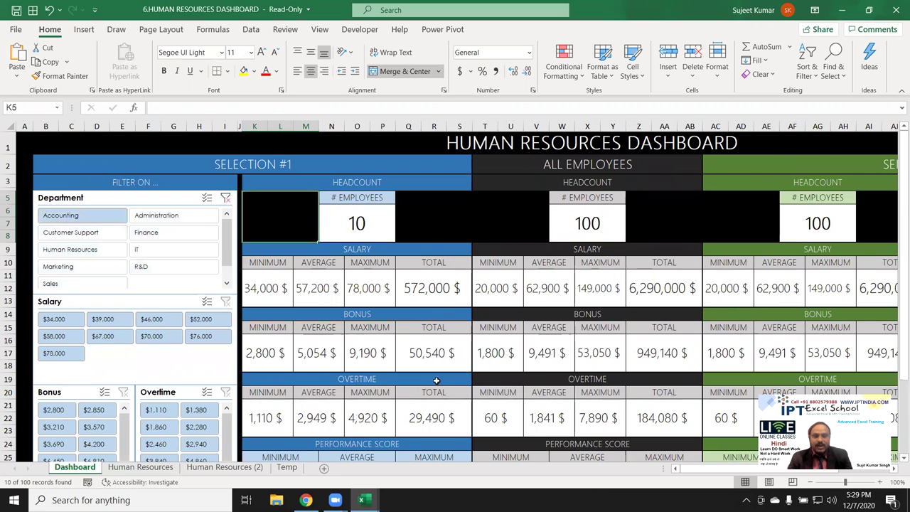
scroll(402, 386, "down", 3)
scroll(330, 273, "down", 1)
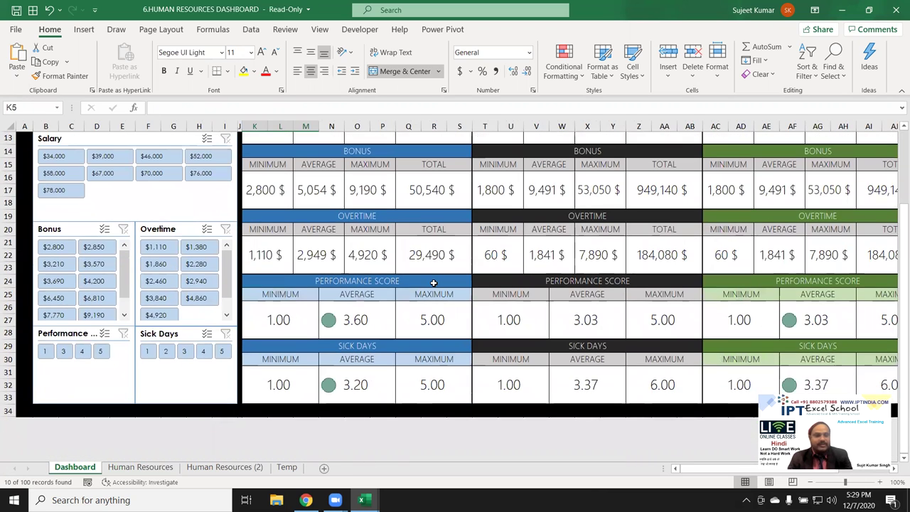
Step: Close the Human Resources dashboard workbook without saving changes
left_click(140, 467)
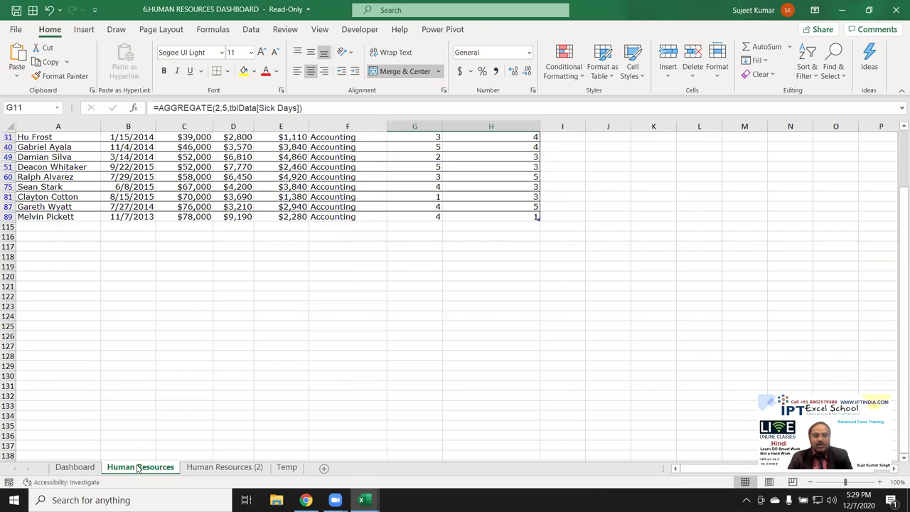
scroll(276, 347, "up", 3)
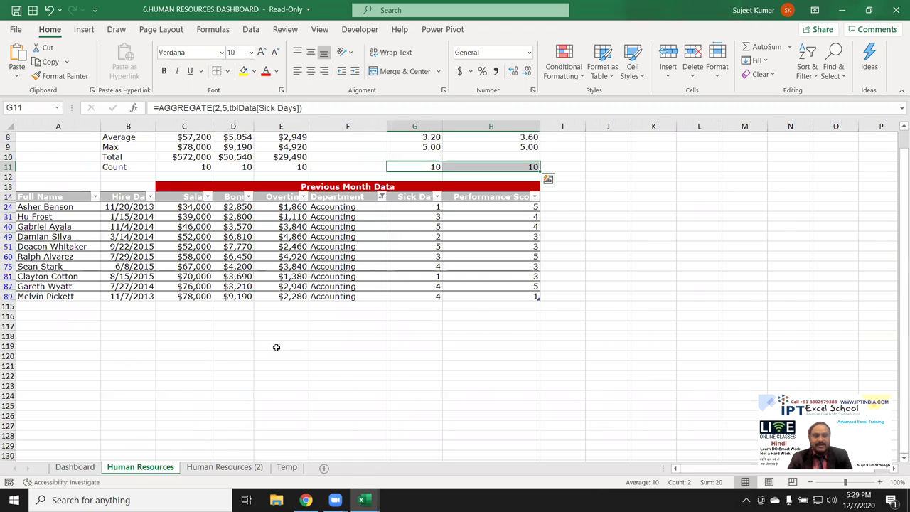
left_click(57, 471)
scroll(195, 426, "up", 1)
scroll(196, 427, "up", 3)
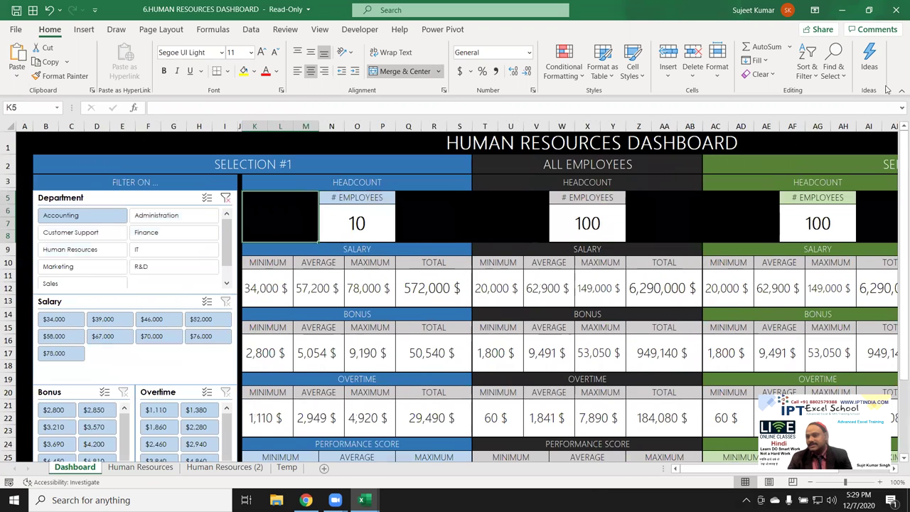
left_click(896, 7)
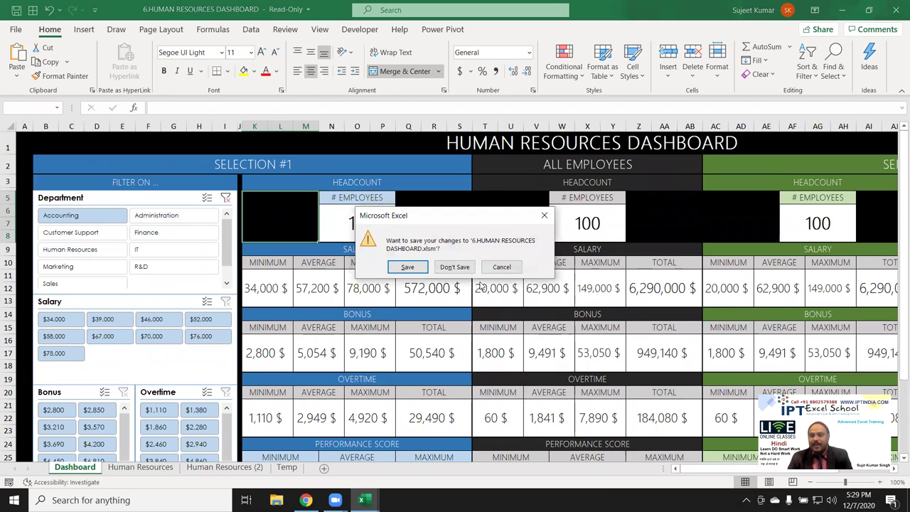
left_click(462, 269)
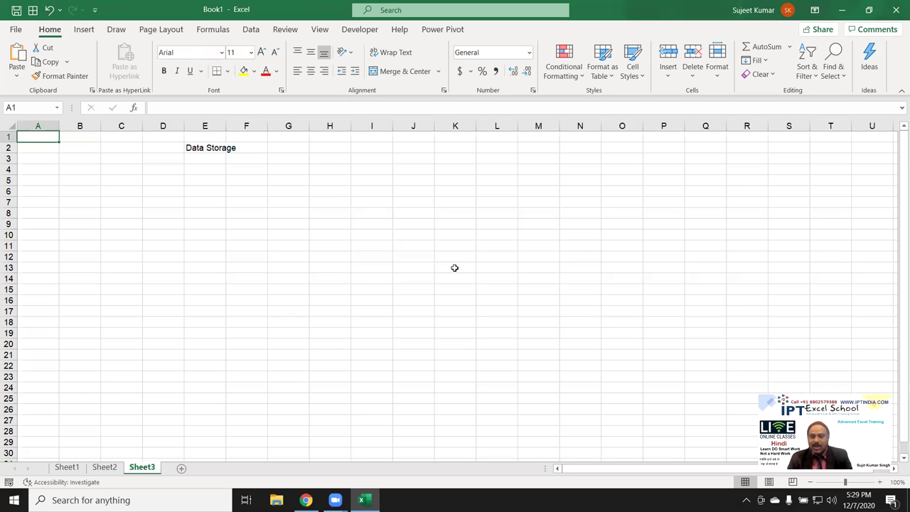
Step: Enter 1 and 2 in D2:D3 and the label 'Calculation' in E3
left_click(172, 147)
type("1.")
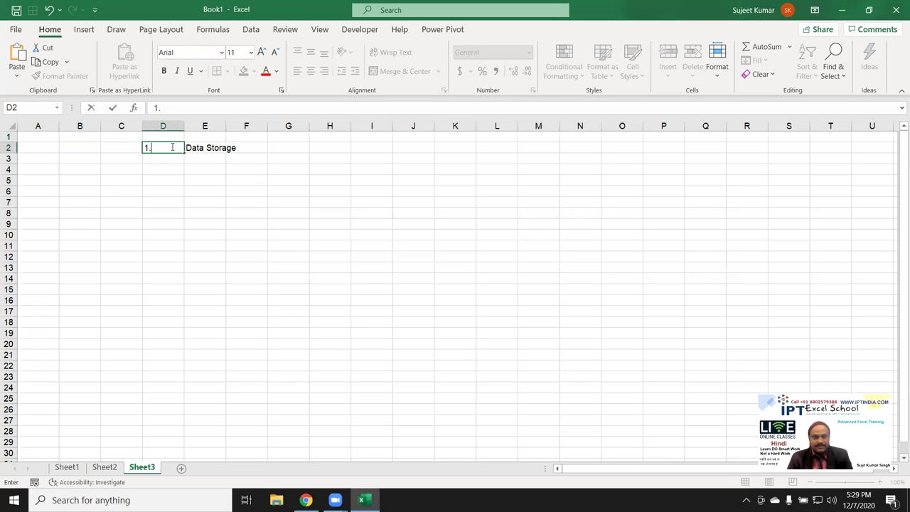
key("Return")
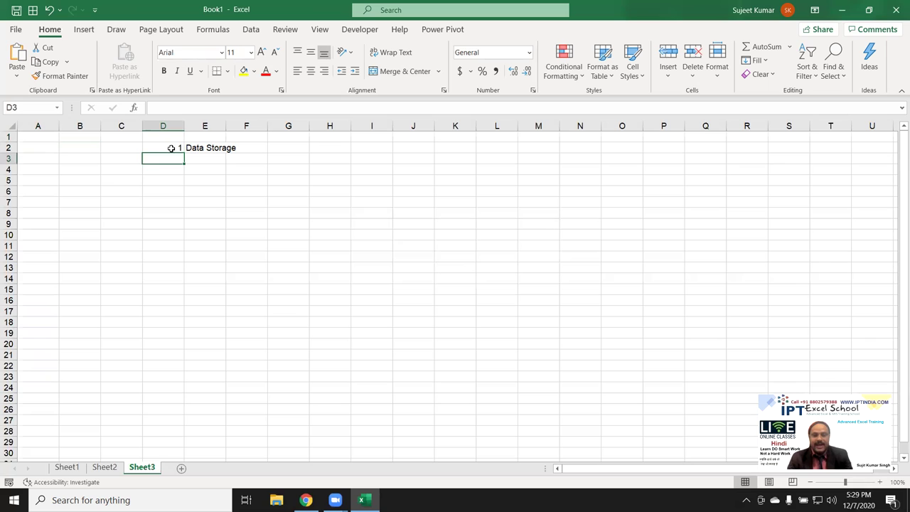
type("2.")
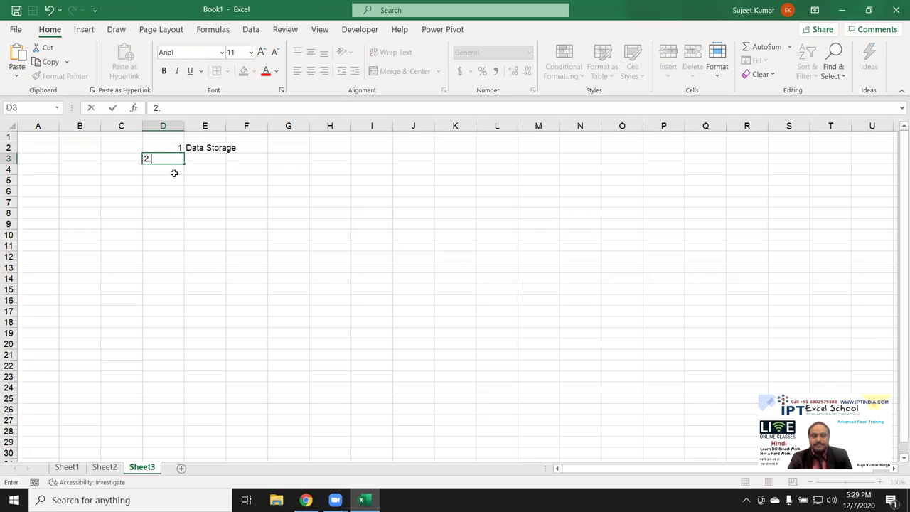
key("Tab")
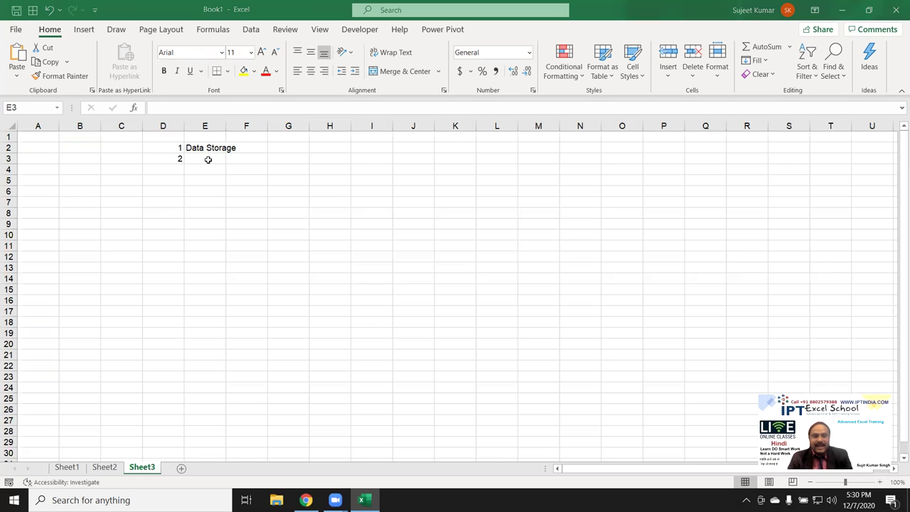
type("Calculat")
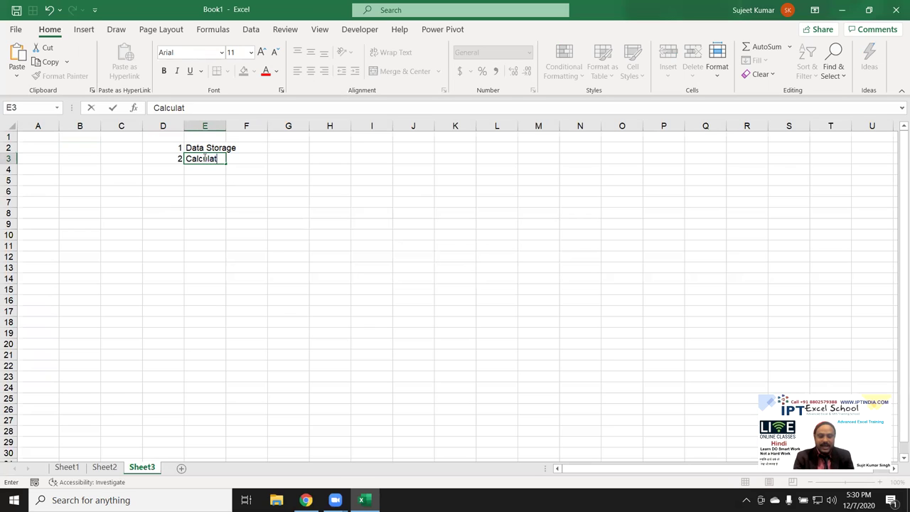
type("ion")
key("Return")
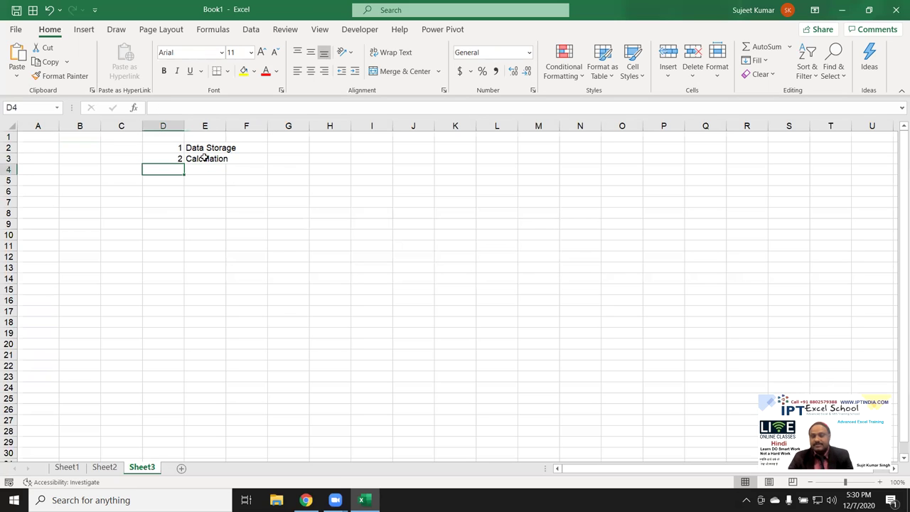
left_click(317, 204)
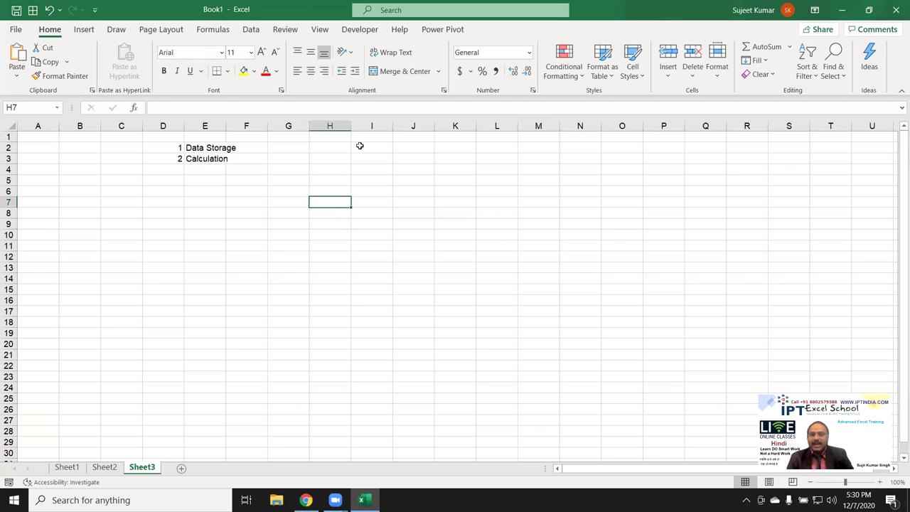
left_click(331, 125)
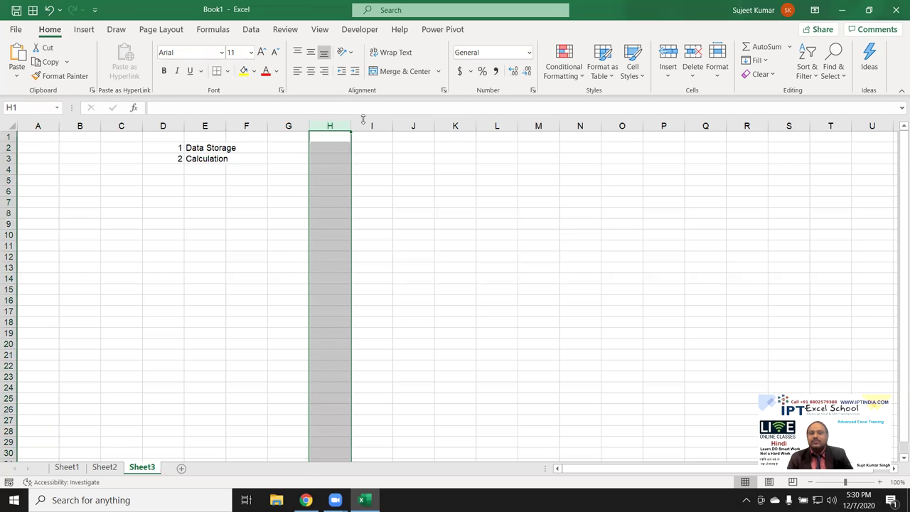
left_click(368, 124)
left_click(331, 125)
left_click(367, 124)
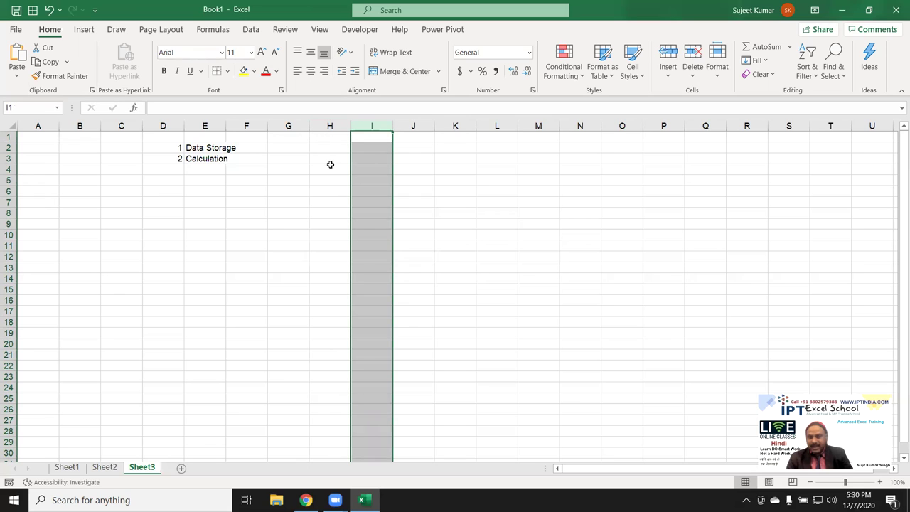
left_click(373, 189)
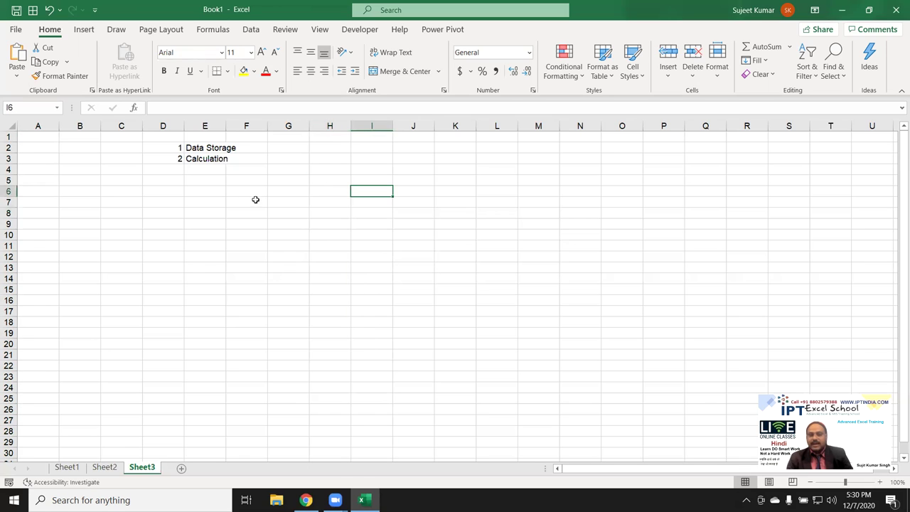
left_click(321, 182)
Step: Enter headers Q1 and Q2 in H5:I5 with values 25 and 27 below
type("Q")
key("Tab")
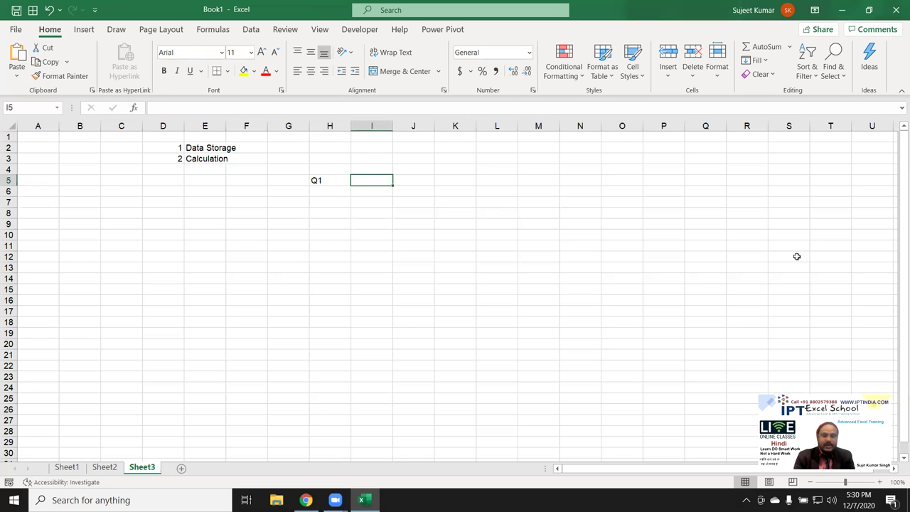
type("Q2")
key("Return")
type("25")
key("Tab")
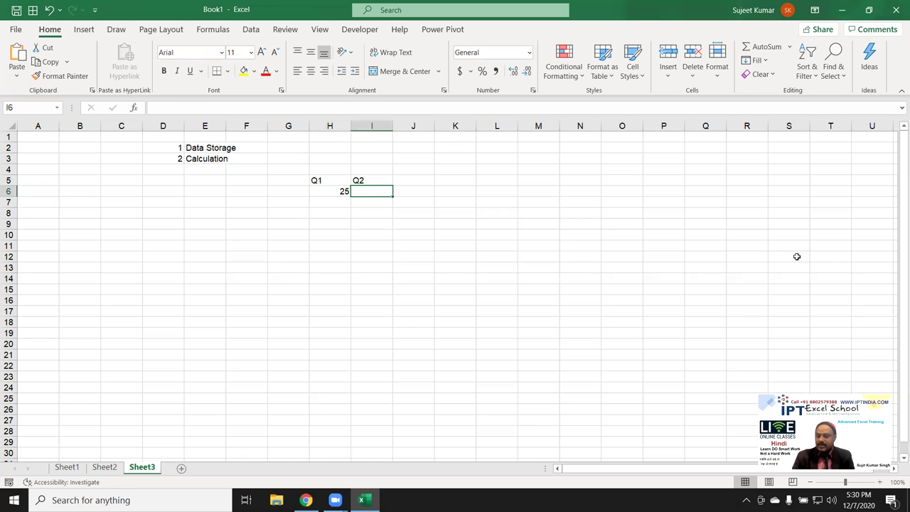
type("27")
key("Return")
Step: Add a Gr header in J5 and growth formula =(I6-H6)/H6 in J6, shown as 8%
key("Up")
key("Up")
key("Right")
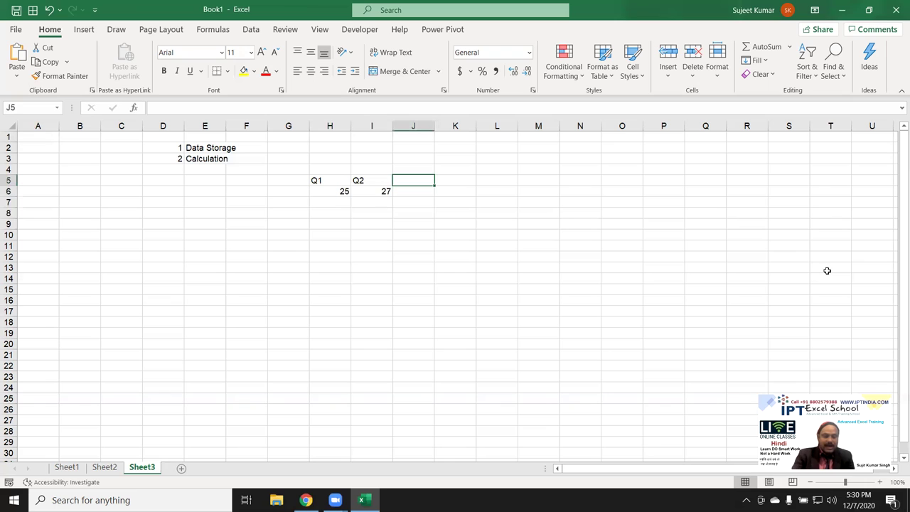
type("Gr")
key("Return")
type("=")
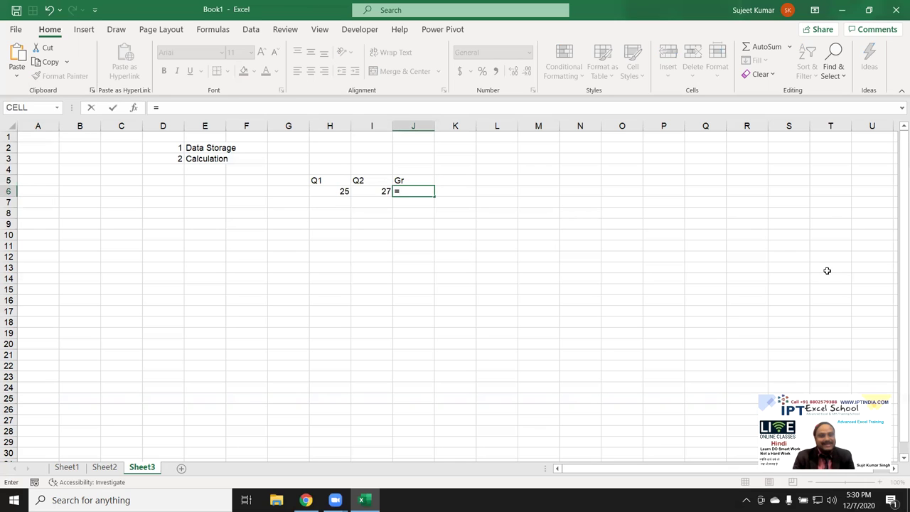
type("(")
key("Left")
type("-")
key("Left")
key("Left")
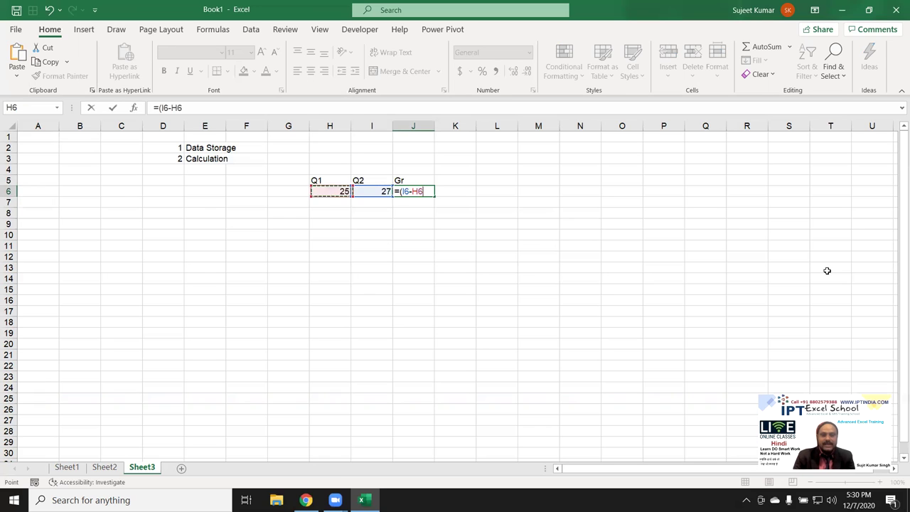
type(")")
key("Left")
key("Left")
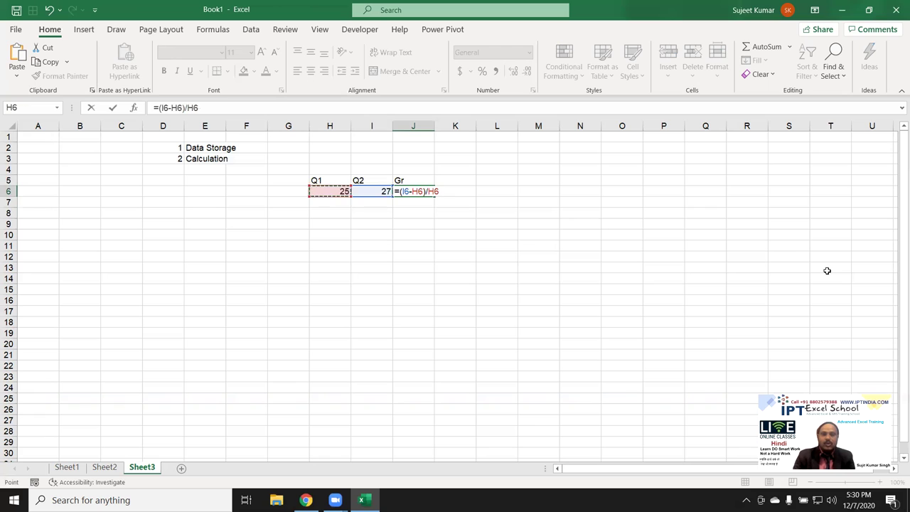
key("ctrl+Return")
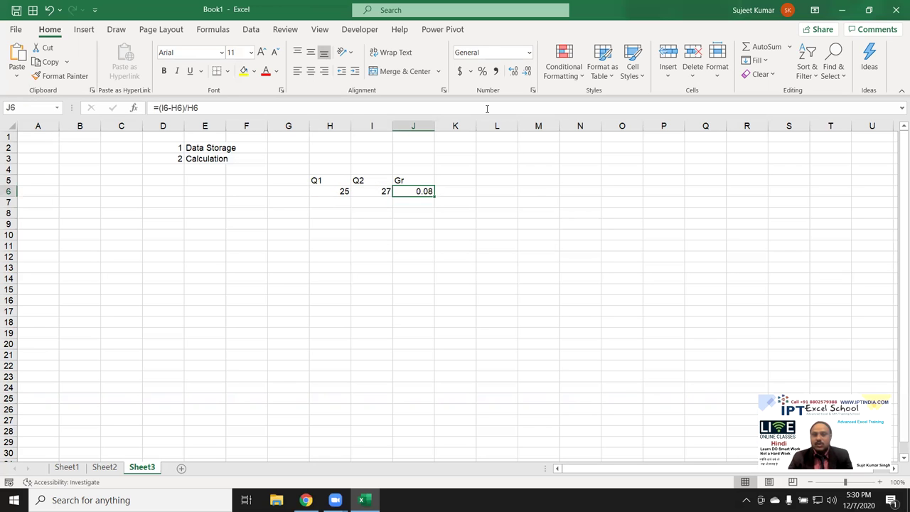
left_click(482, 71)
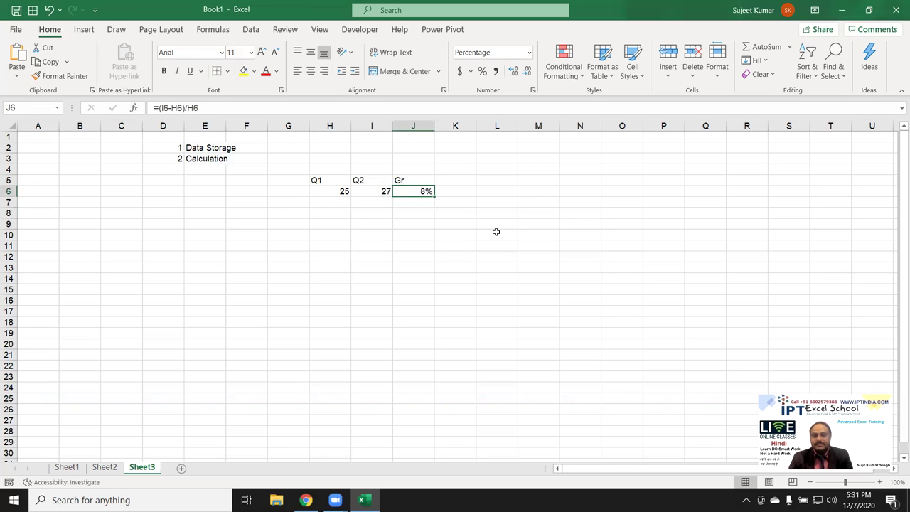
Step: Browse the Formulas tab's Financial, Logical, Date & Time and More Functions lists
left_click(206, 31)
left_click(127, 69)
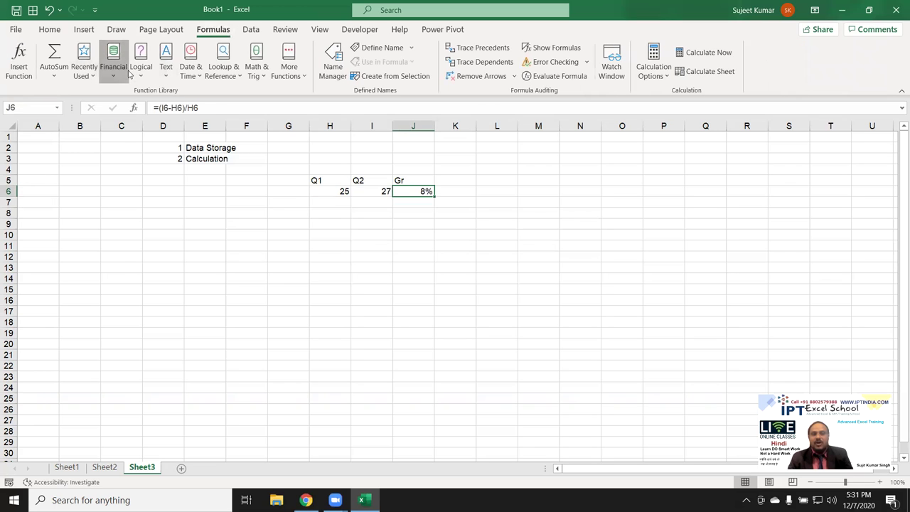
left_click(140, 69)
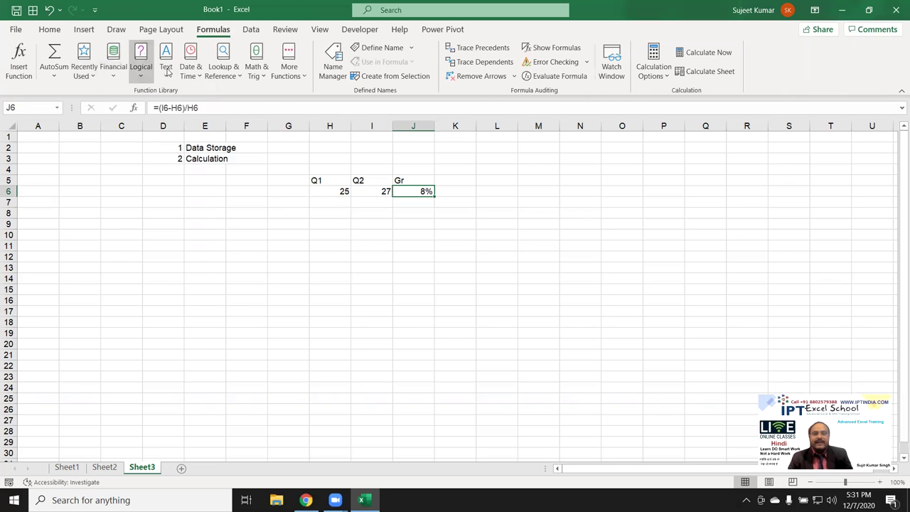
left_click(191, 69)
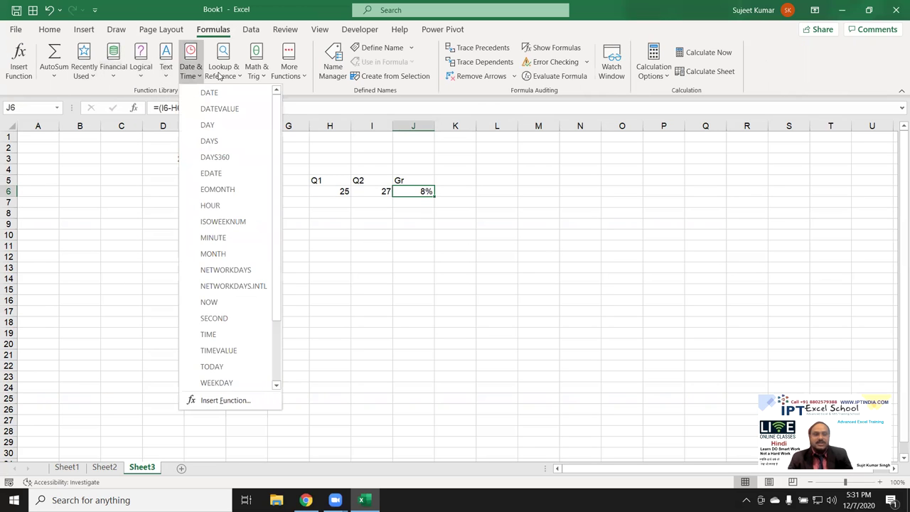
left_click(298, 77)
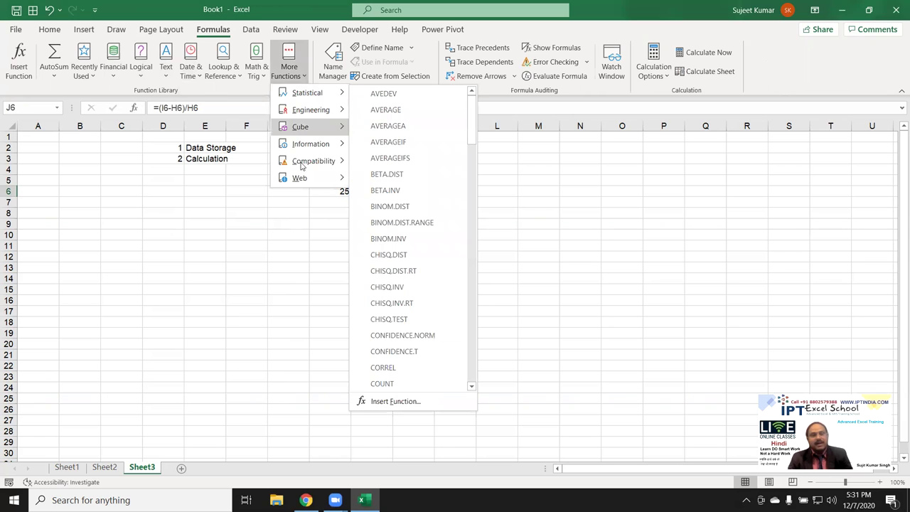
mouse_move(299, 177)
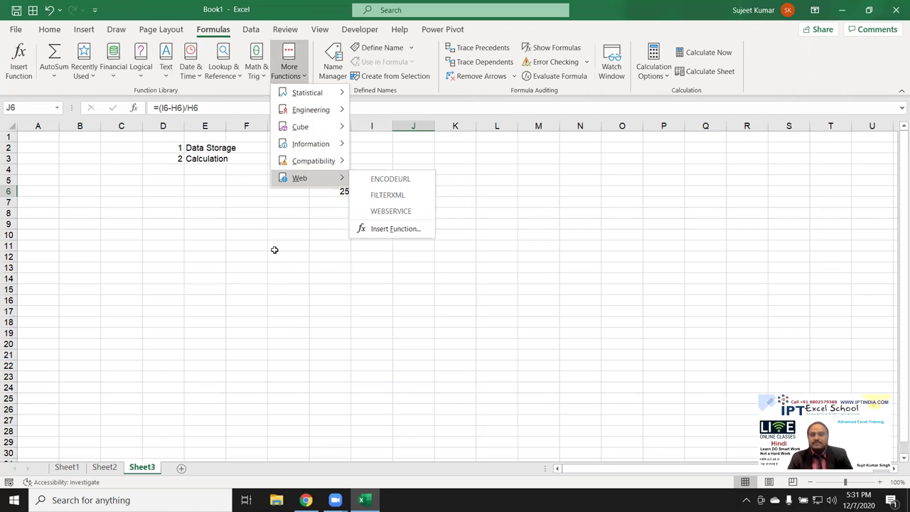
left_click(330, 238)
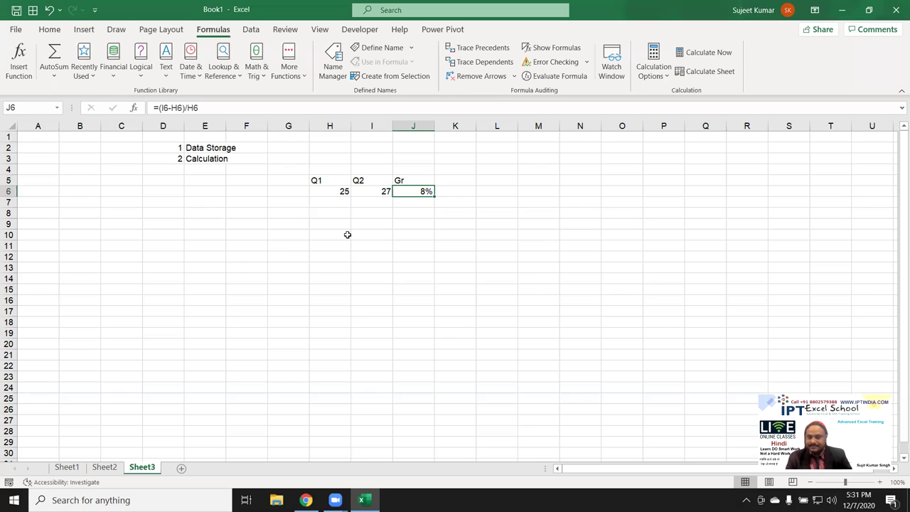
left_click(180, 167)
Step: Add item 3 'Analysis' in D4:E4, then bring up the File start page
type("3.")
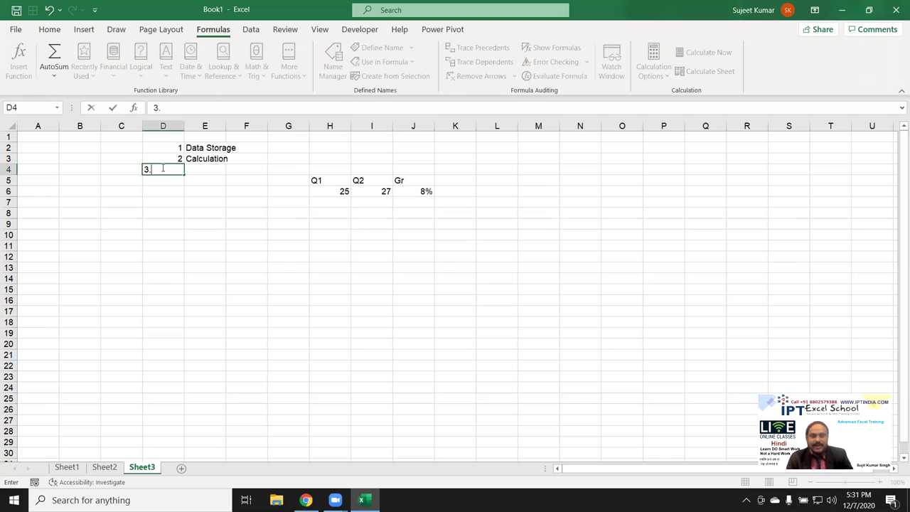
left_click(200, 172)
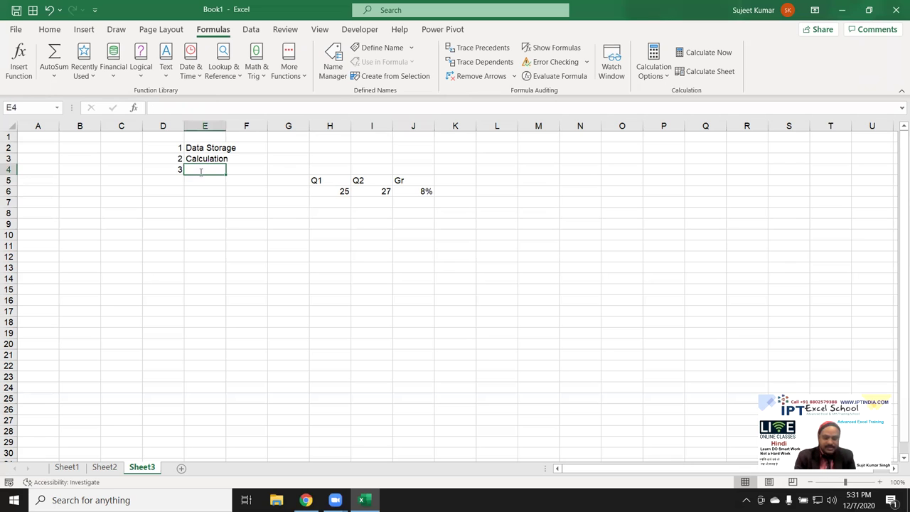
type("a")
key("BackSpace")
type("Ana")
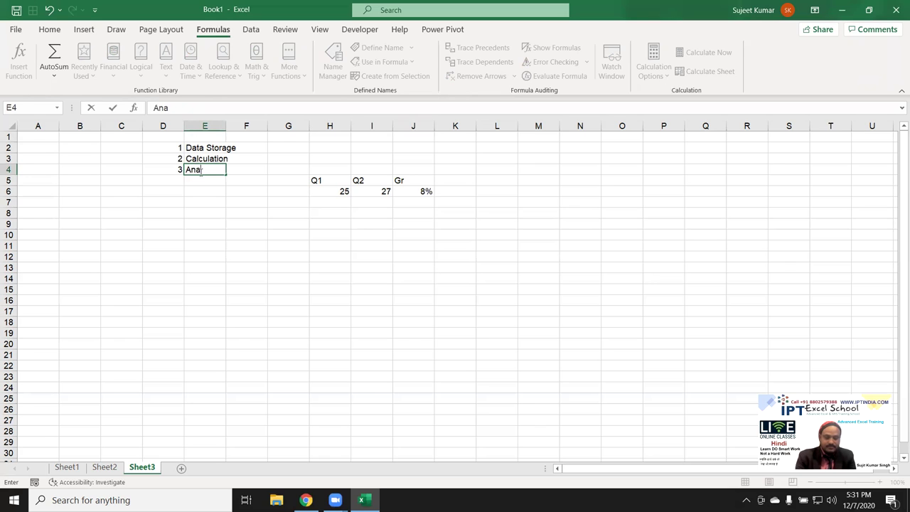
type("sis")
key("BackSpace")
key("BackSpace")
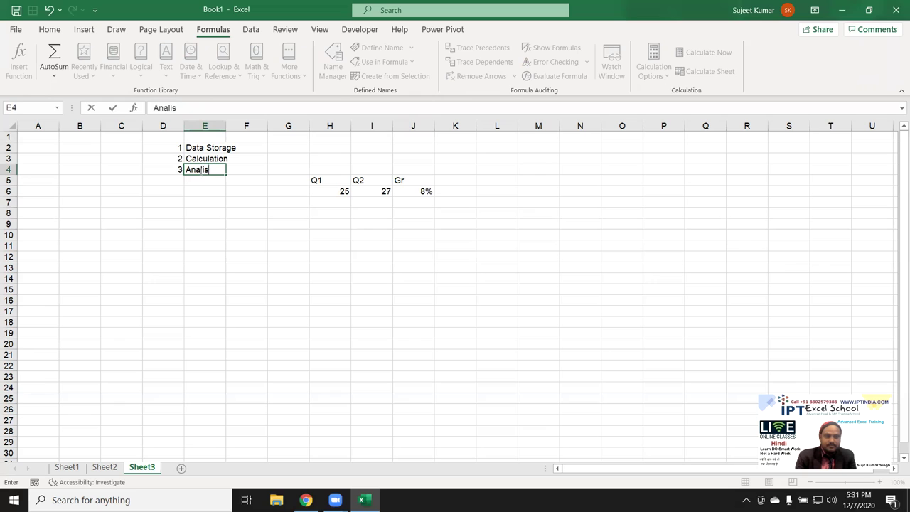
type("is")
key("Return")
key("Up")
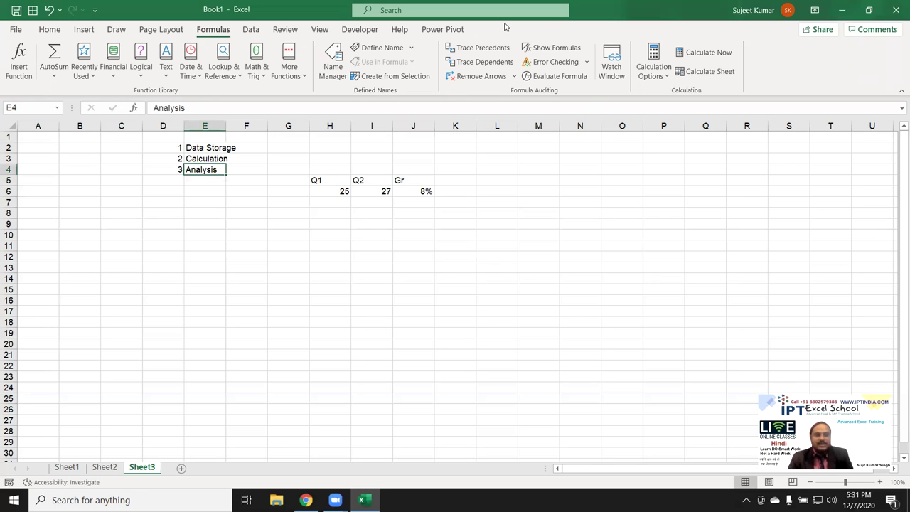
key("alt+f")
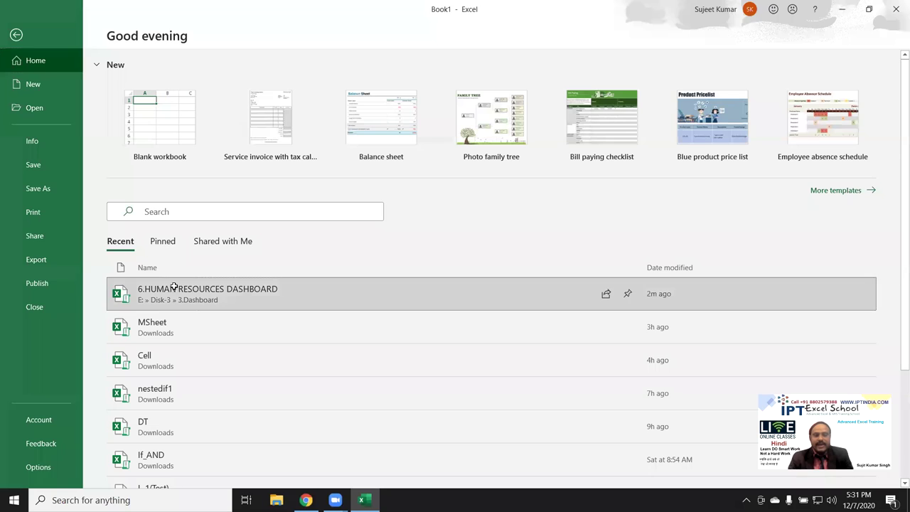
Step: Open 6.HUMAN RESOURCES DASHBOARD and inspect the formulas behind the 13 and 14 employees figures and the 149,000 $ maximum salary
left_click(174, 289)
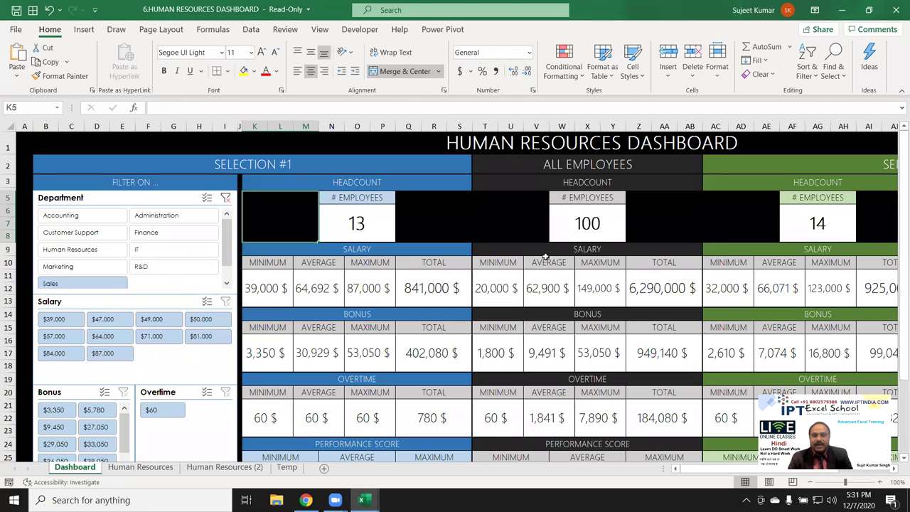
left_click(362, 227)
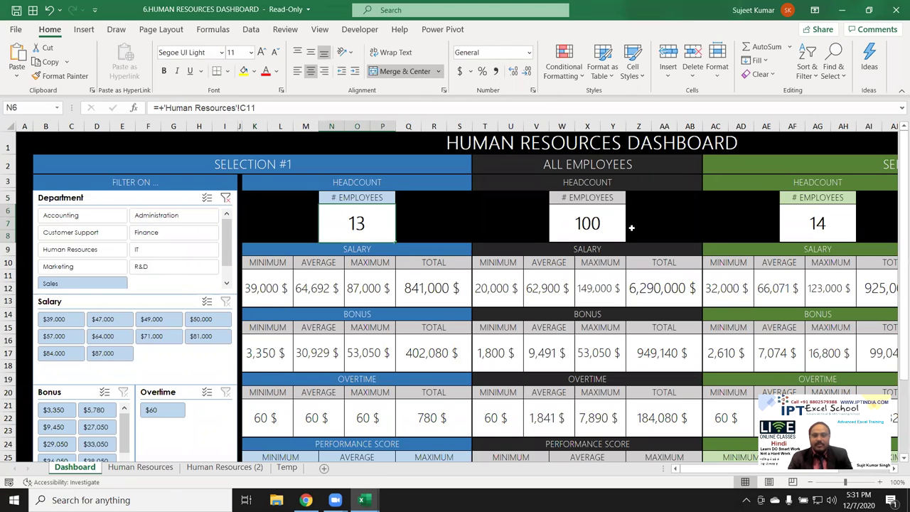
left_click(831, 224)
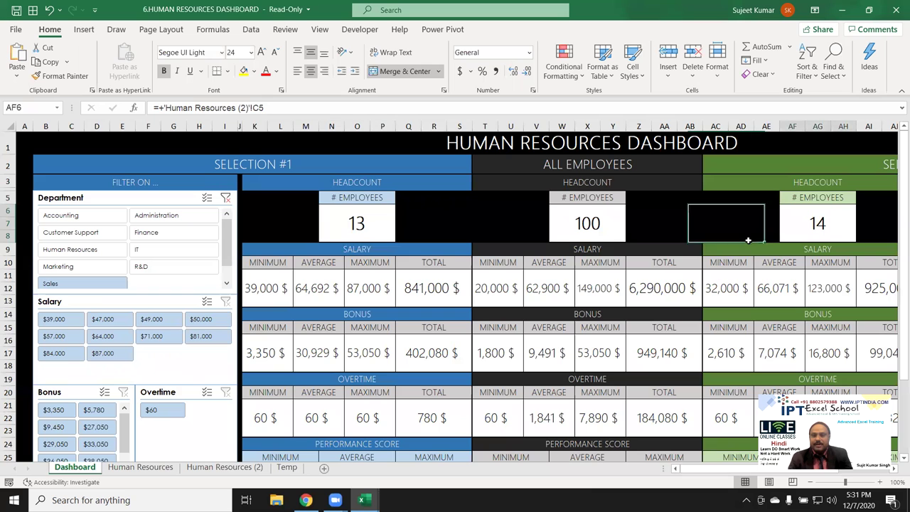
left_click(576, 296)
scroll(576, 297, "down", 6)
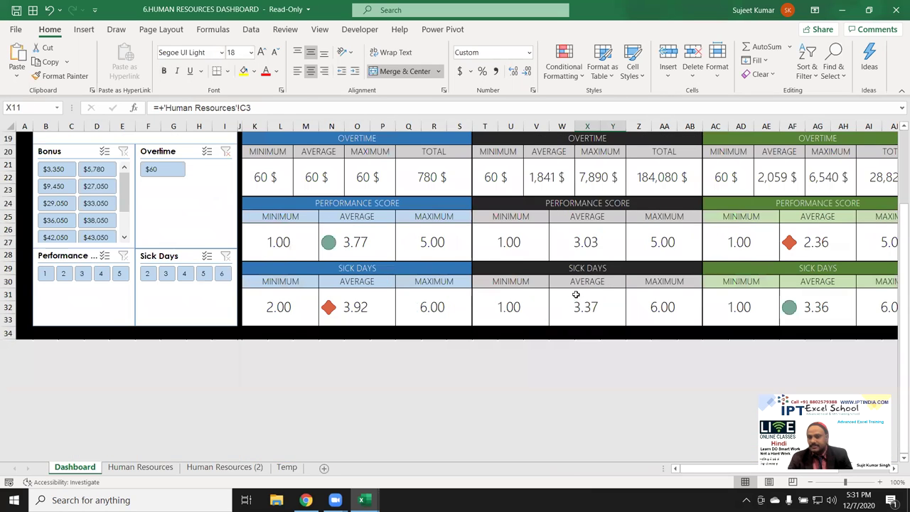
scroll(576, 297, "up", 5)
scroll(576, 291, "up", 2)
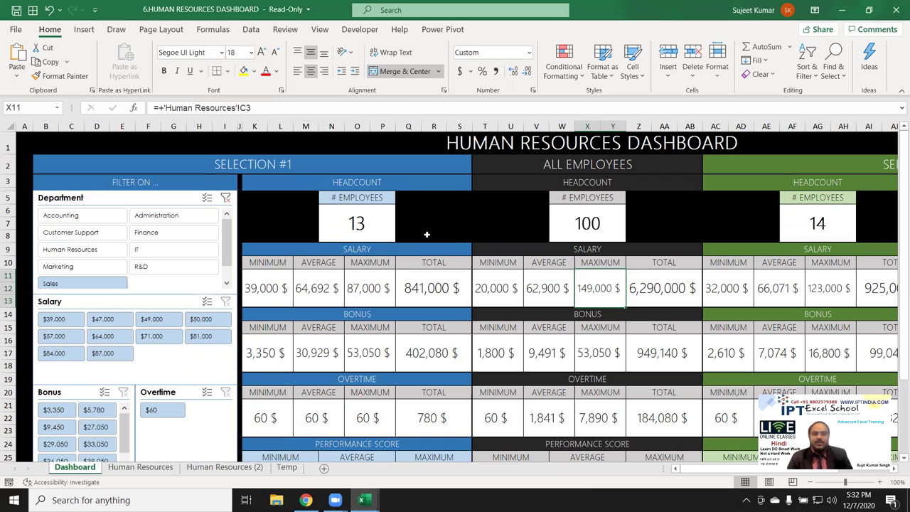
Step: Filter the dashboard to the Accounting department and review the updated figures
left_click(61, 214)
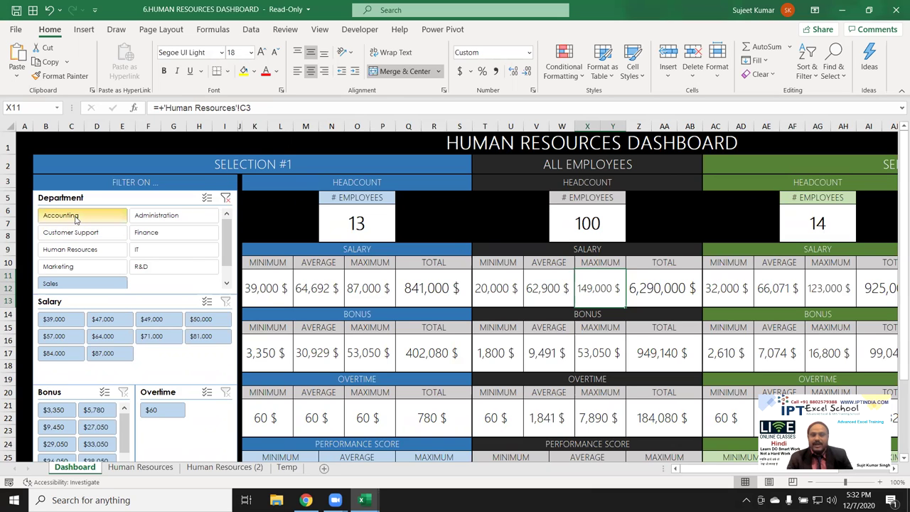
scroll(635, 330, "down", 1)
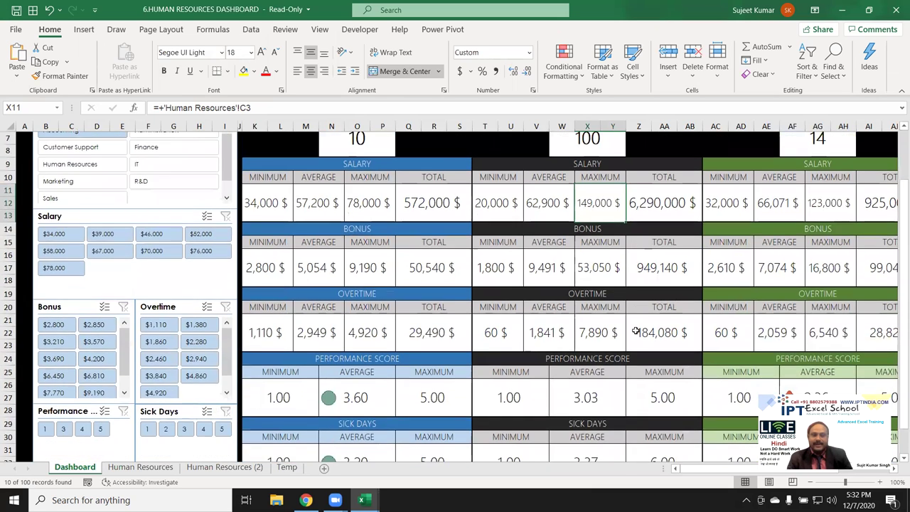
scroll(635, 330, "up", 1)
scroll(635, 330, "up", 1)
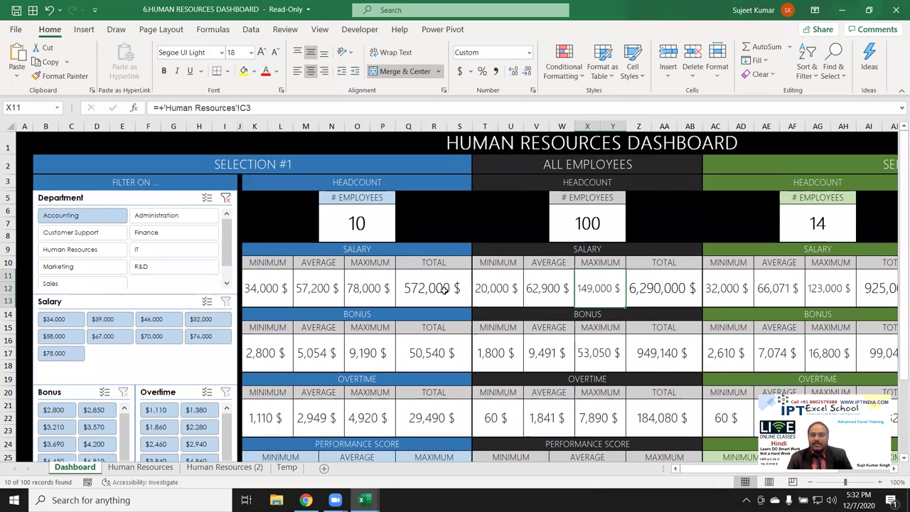
scroll(441, 289, "down", 1)
scroll(441, 288, "down", 1)
scroll(441, 288, "down", 1)
scroll(437, 290, "down", 2)
scroll(437, 290, "up", 4)
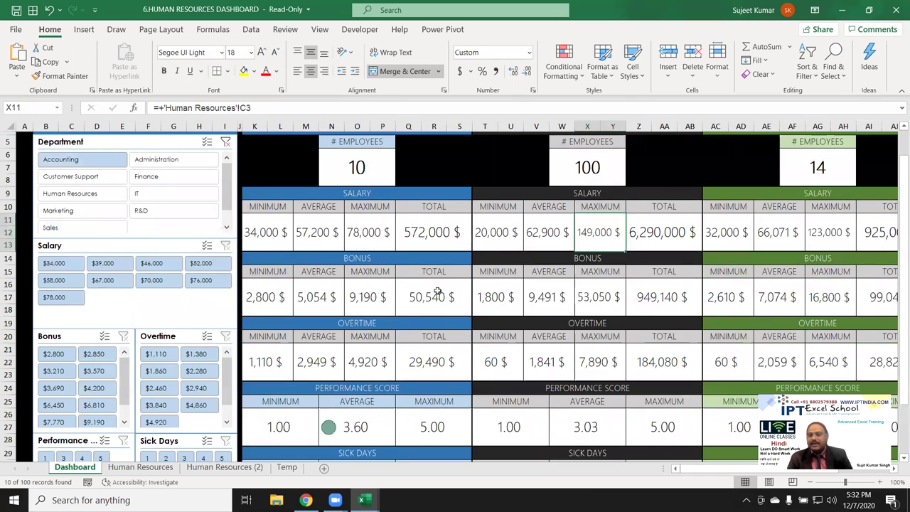
scroll(437, 290, "up", 1)
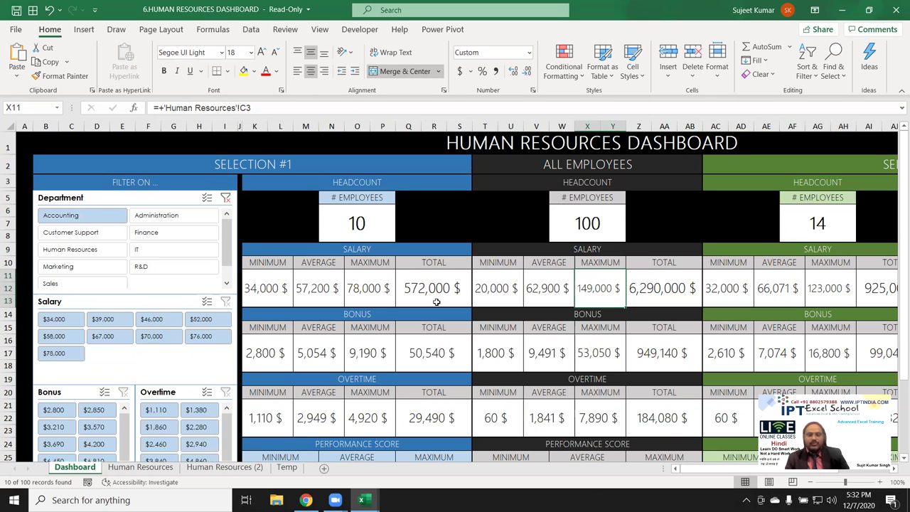
Step: Switch the Department slicer to Finance, then back to Accounting
left_click(179, 235)
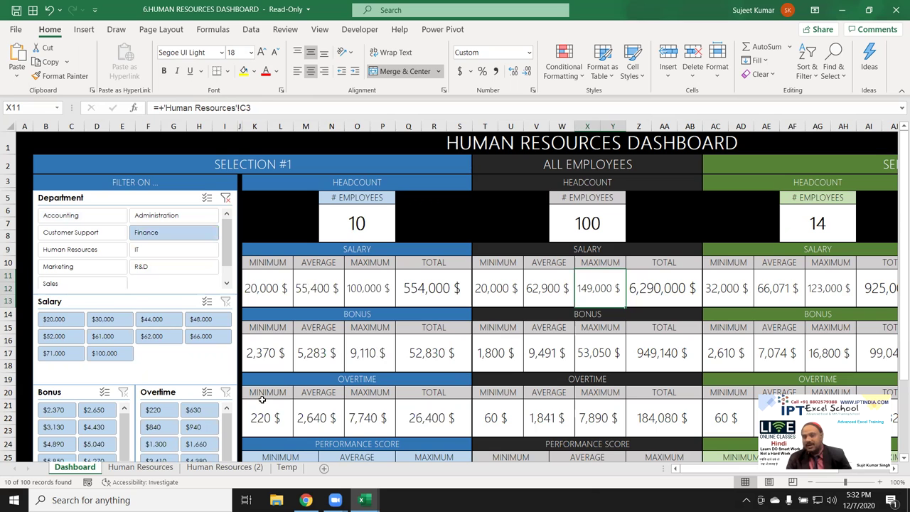
left_click(46, 220)
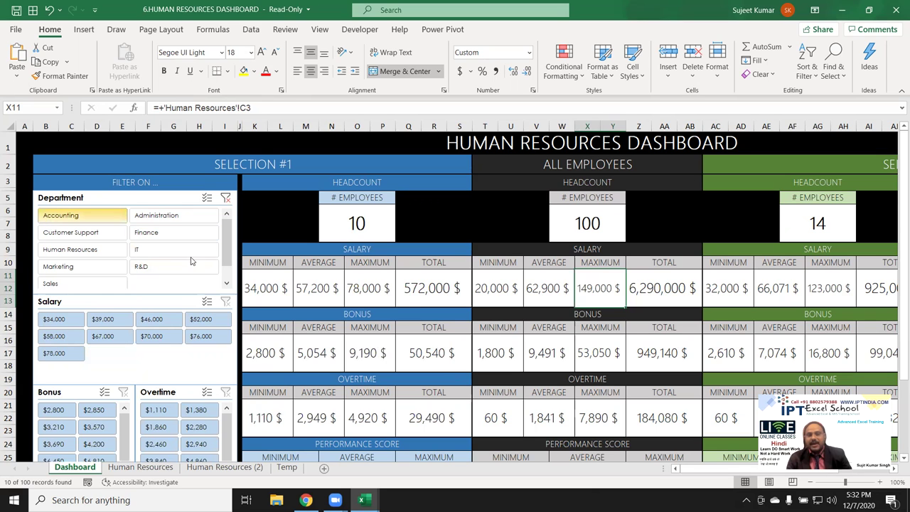
scroll(344, 287, "down", 3)
scroll(344, 287, "up", 2)
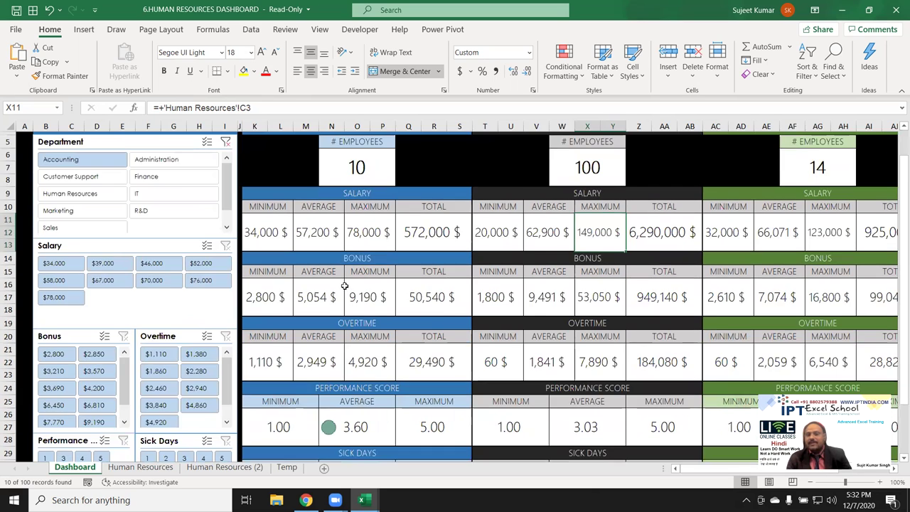
scroll(344, 287, "up", 1)
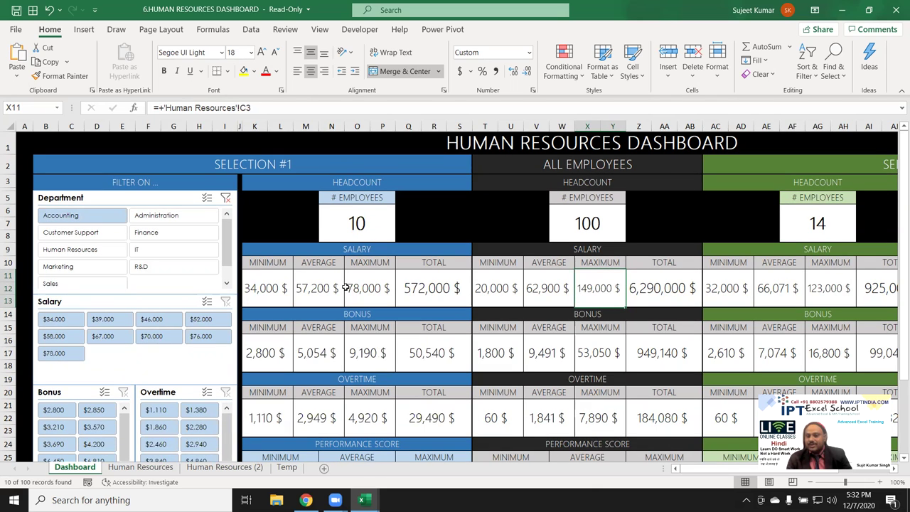
Step: Filter to Finance again and select the Selection #1 salary, bonus and overtime figures
left_click(160, 237)
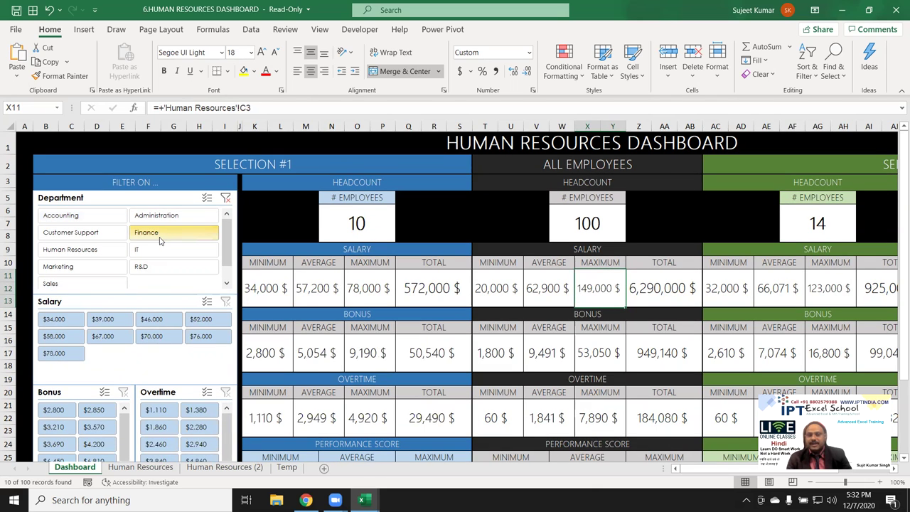
left_click_drag(306, 278, 433, 455)
scroll(430, 455, "down", 3)
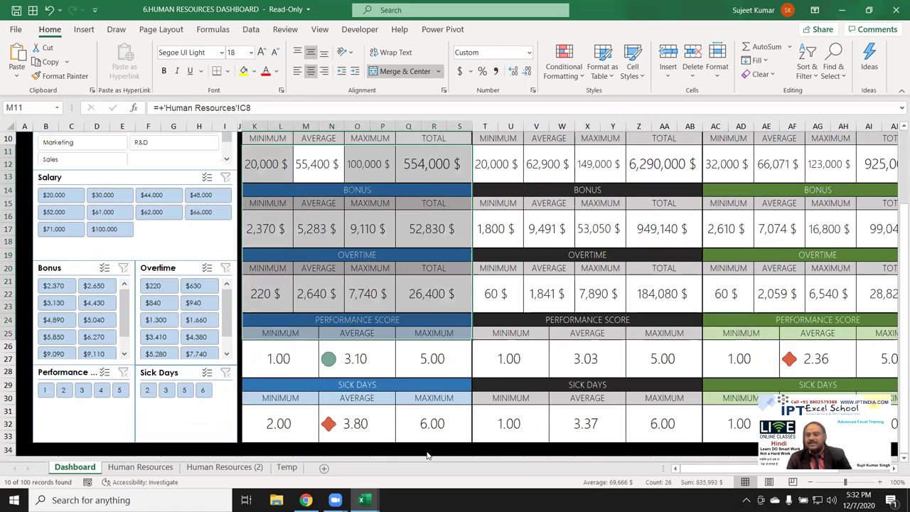
scroll(427, 453, "up", 3)
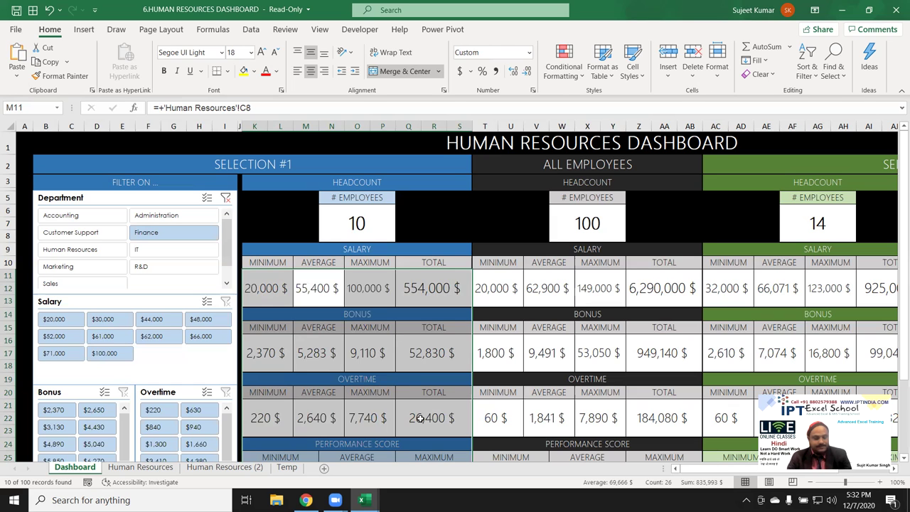
Step: In Book1, enter 4 in D5 and 'Sharing' in E5, then minimize the window
key("alt+Tab")
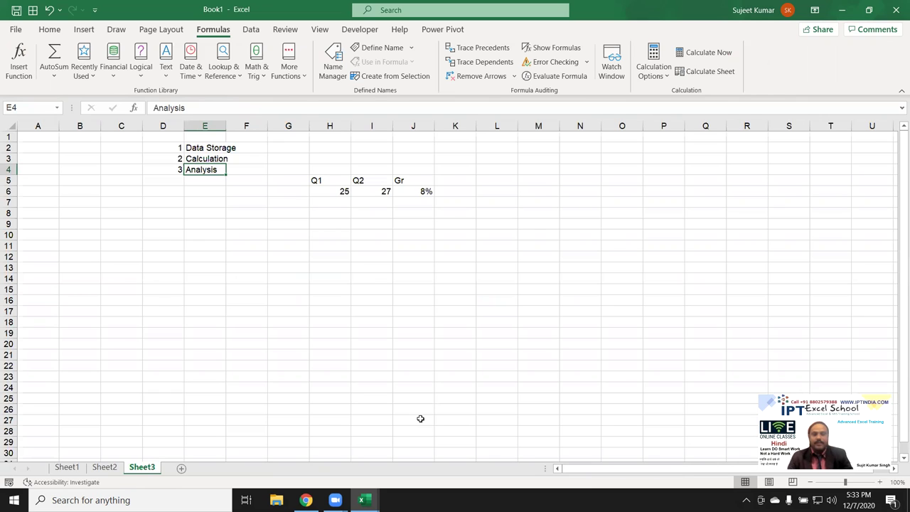
left_click(178, 179)
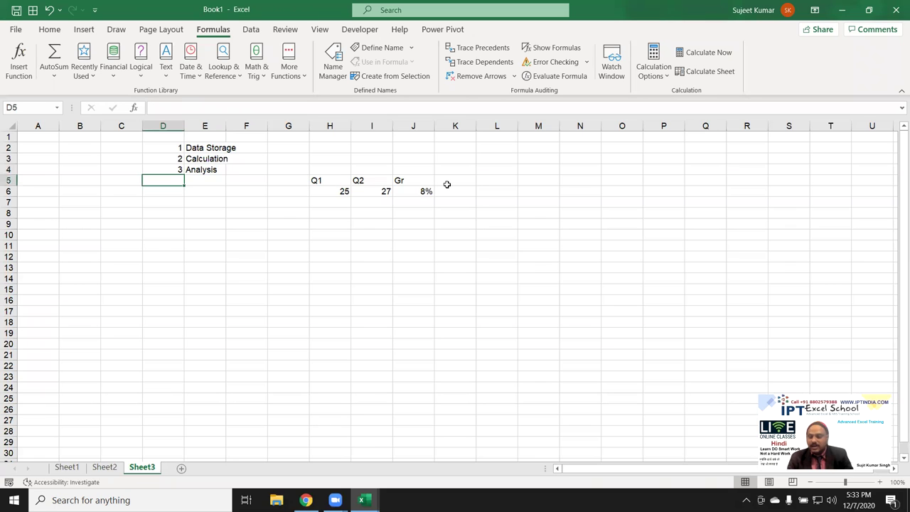
type("4")
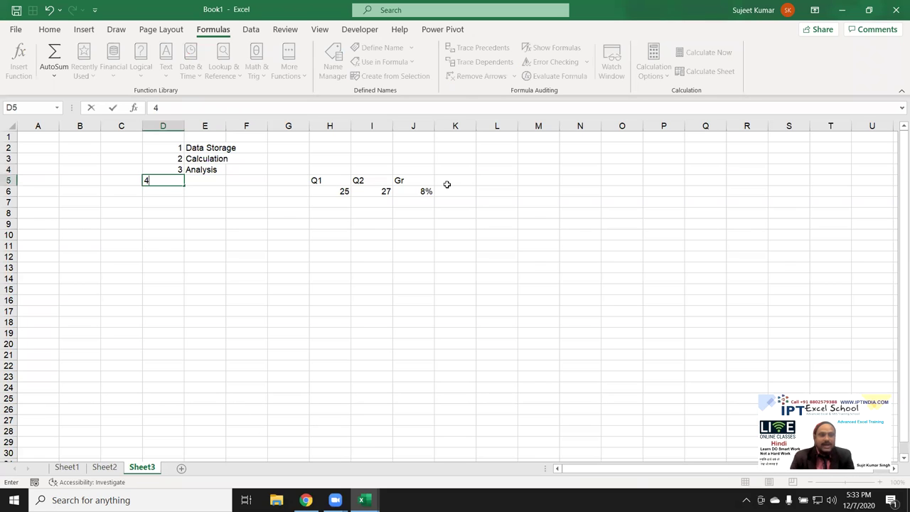
key("Tab")
type("Sharing")
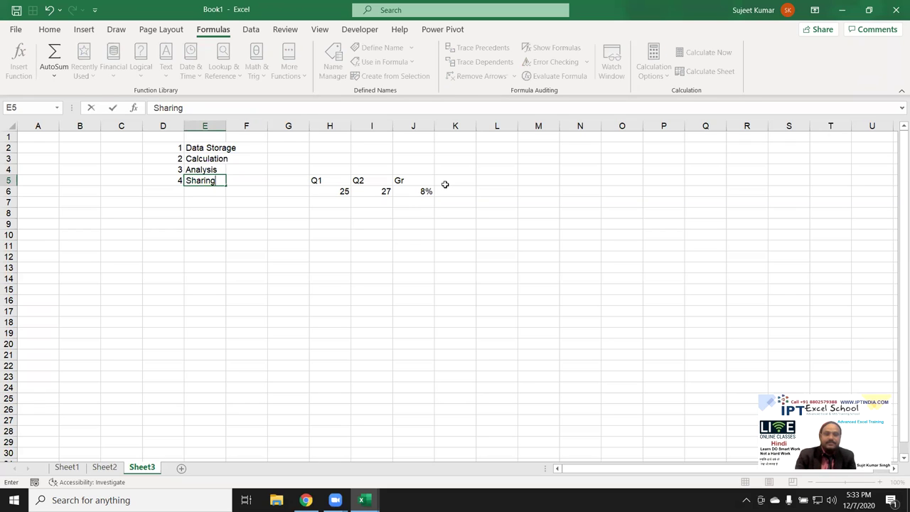
key("Return")
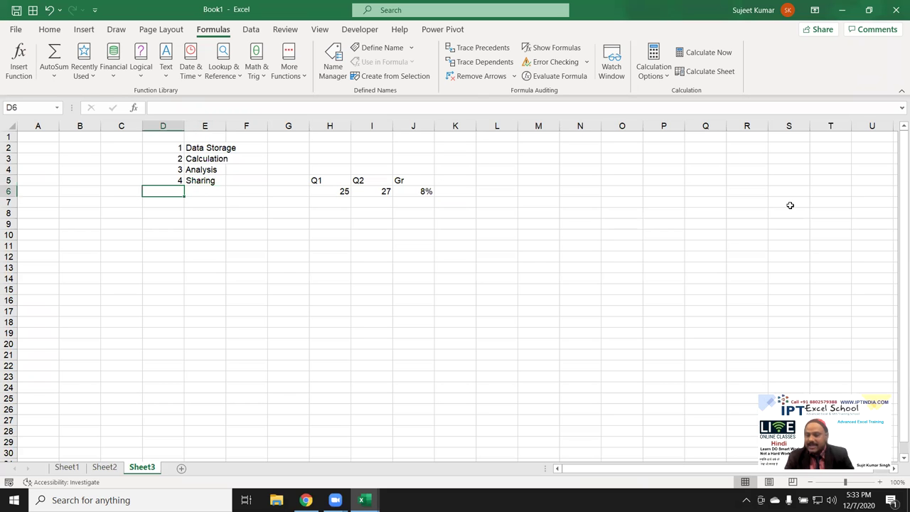
left_click(844, 10)
Step: Minimize the workbook, bring up the browser and search Google for 'dashboard'
left_click(845, 10)
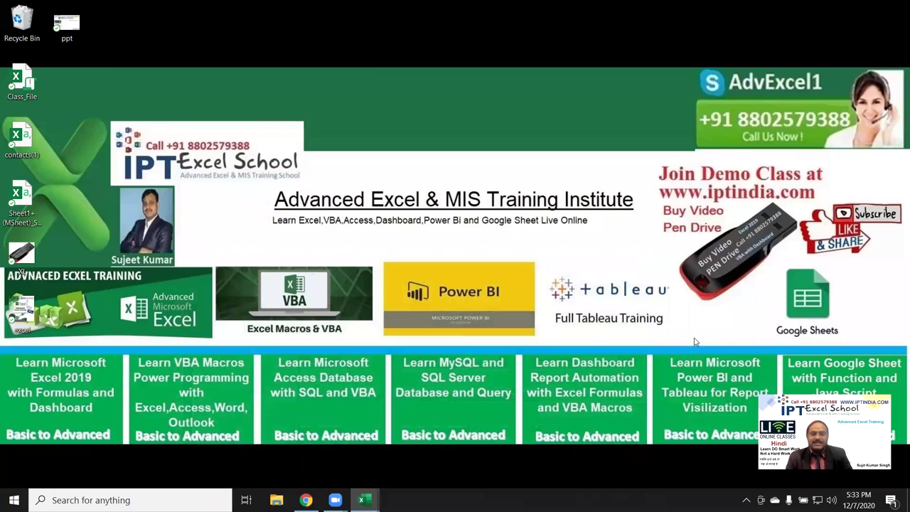
left_click(306, 499)
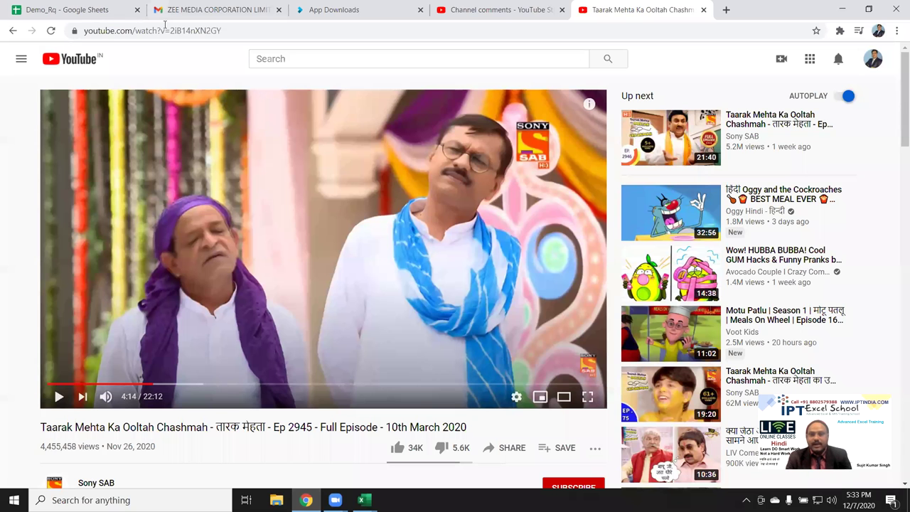
left_click(726, 10)
type("goo")
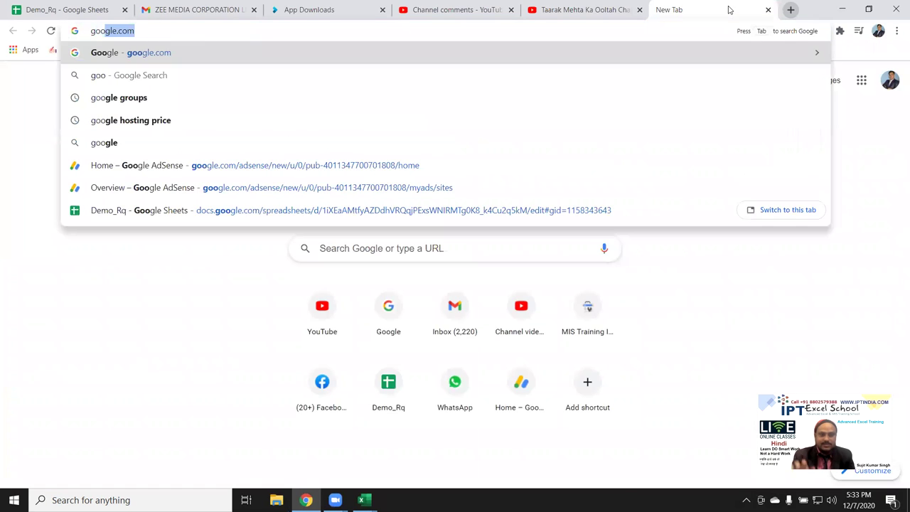
key("Return")
type("dash")
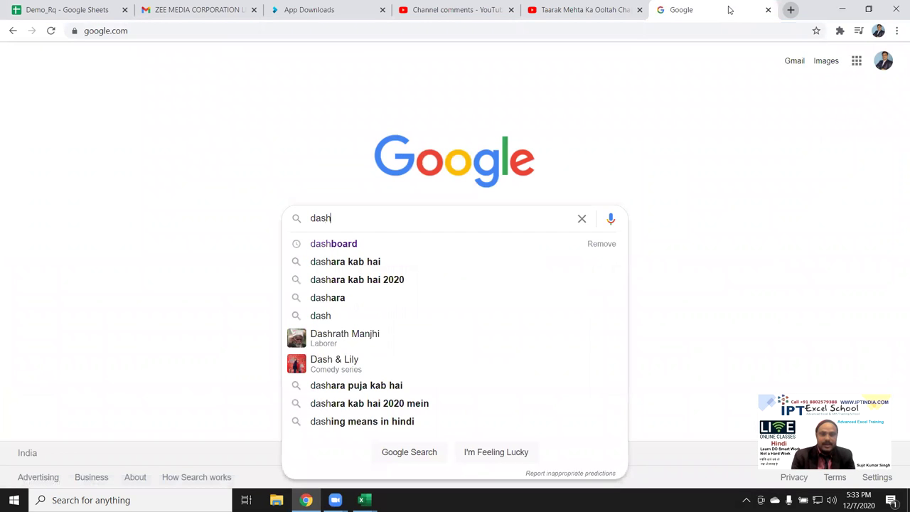
key("Down")
key("Return")
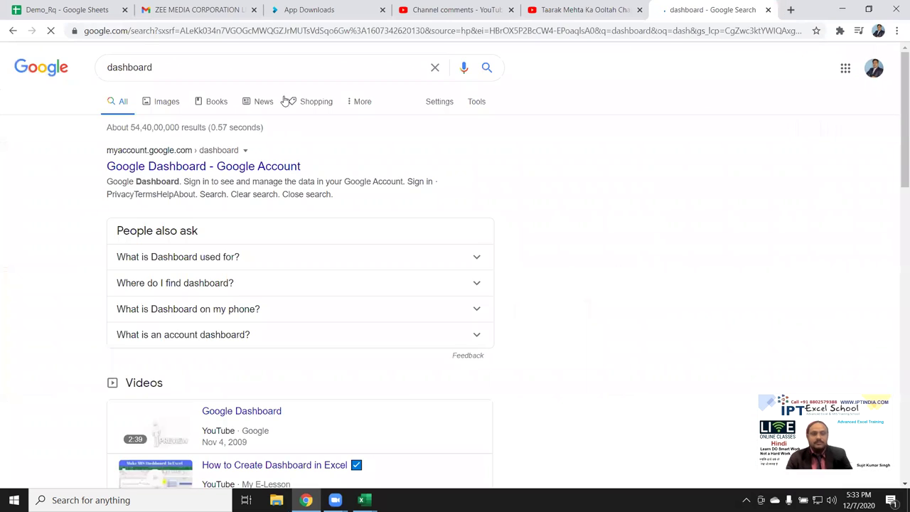
Step: Preview the SysAid, Power BI and Dashboard Reporting & Software for BI images, then show the desktop
left_click(168, 104)
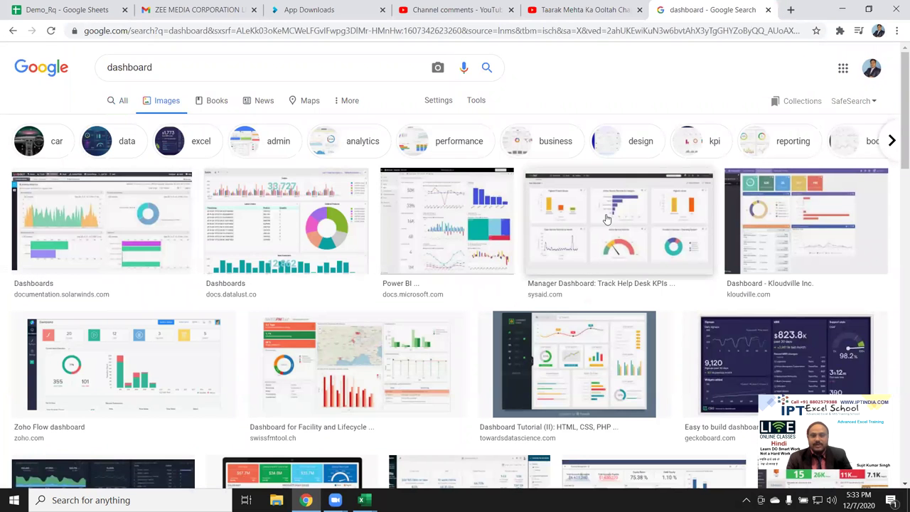
left_click(604, 218)
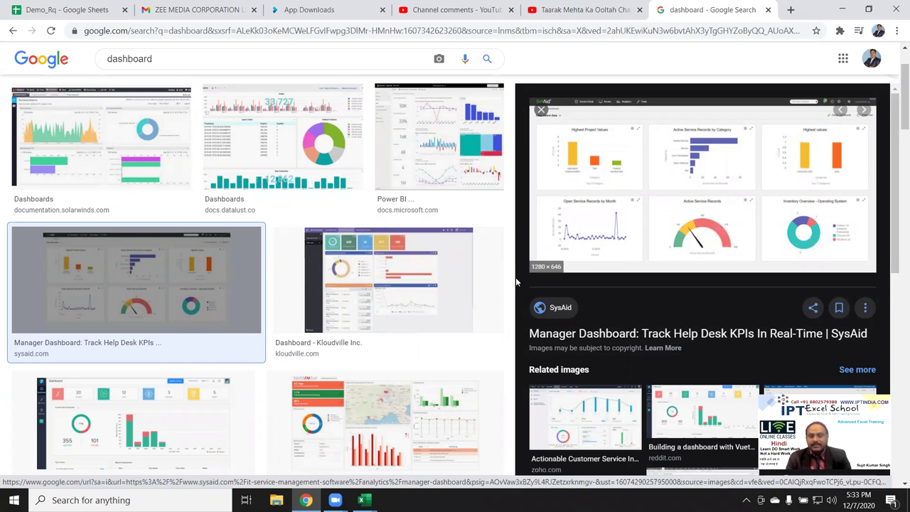
key("Escape")
left_click(489, 183)
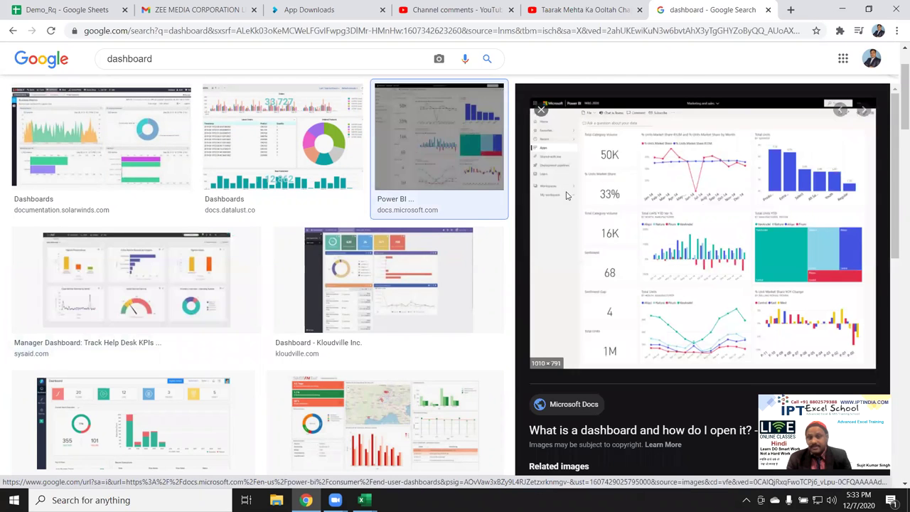
key("Escape")
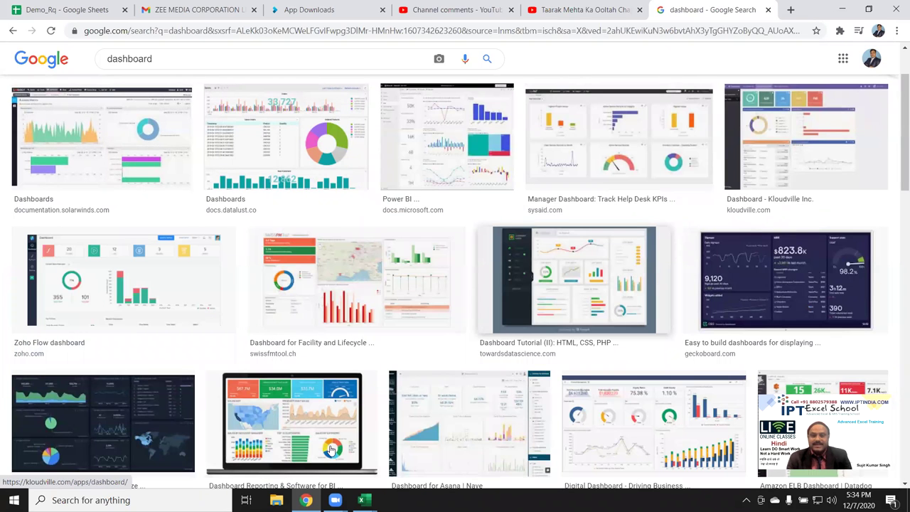
key("Return")
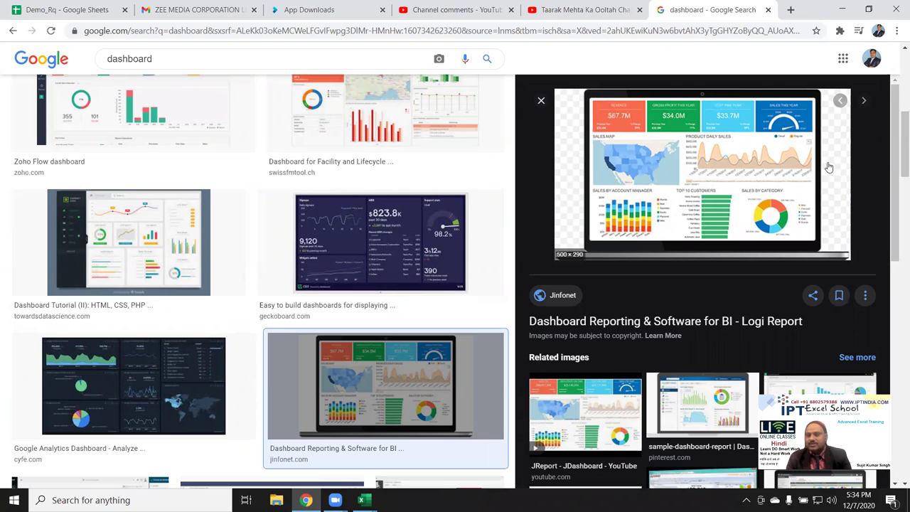
mouse_move(661, 165)
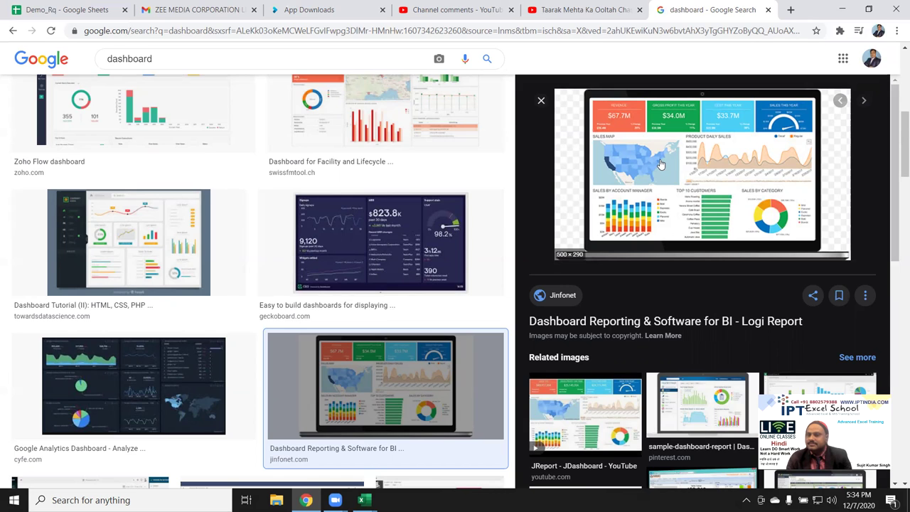
key("super+d")
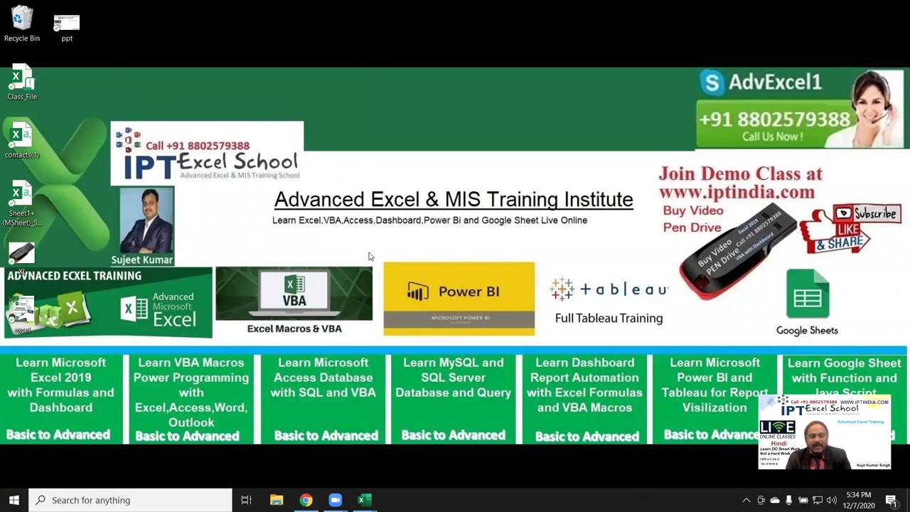
key("super+d")
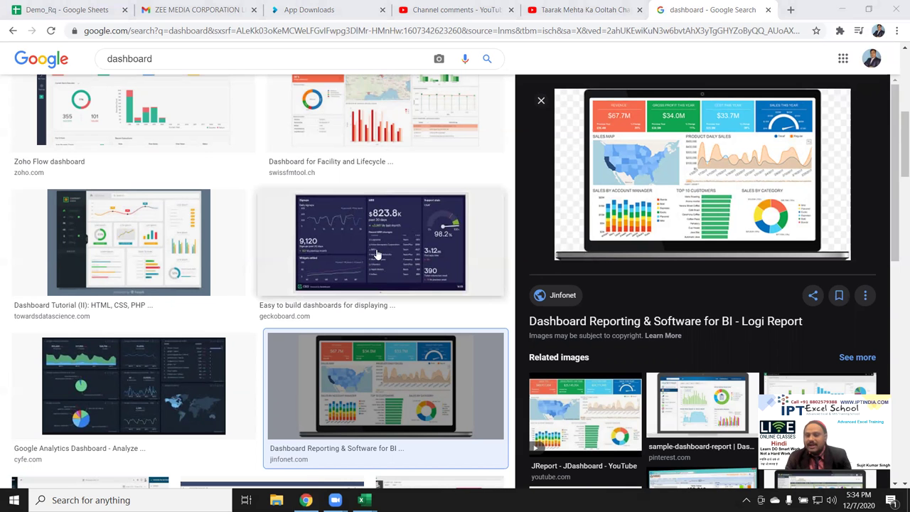
key("super+d")
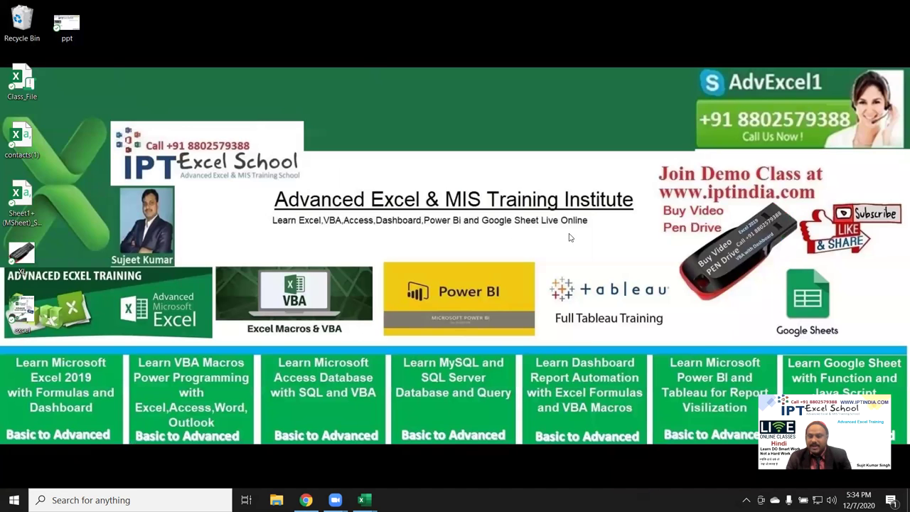
left_click_drag(380, 261, 534, 335)
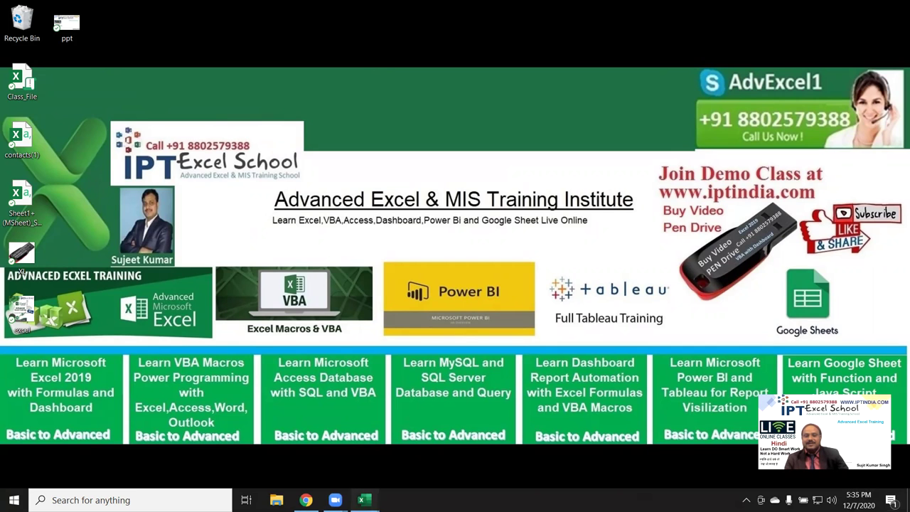
left_click(403, 458)
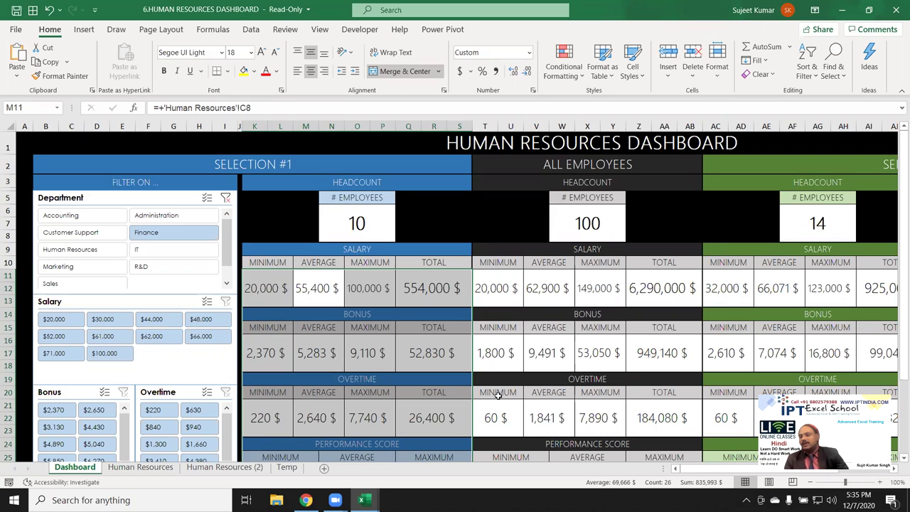
left_click(841, 14)
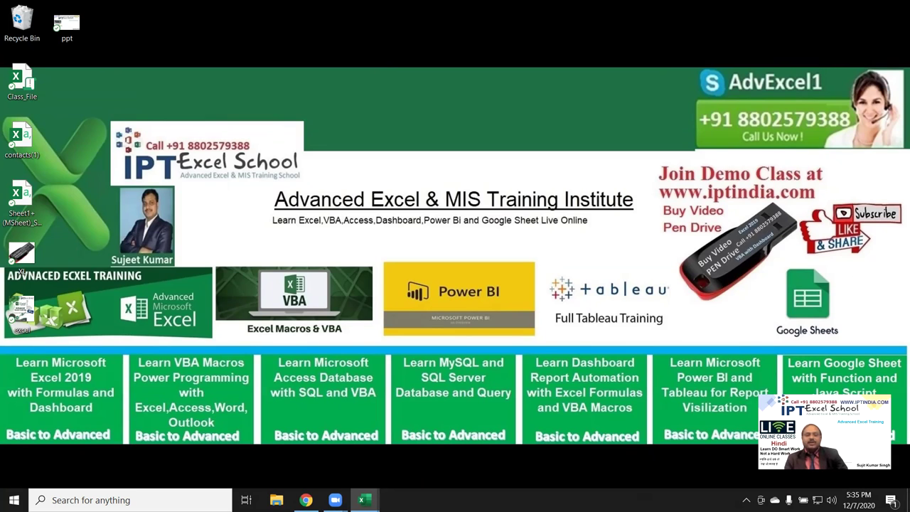
key("alt+Tab")
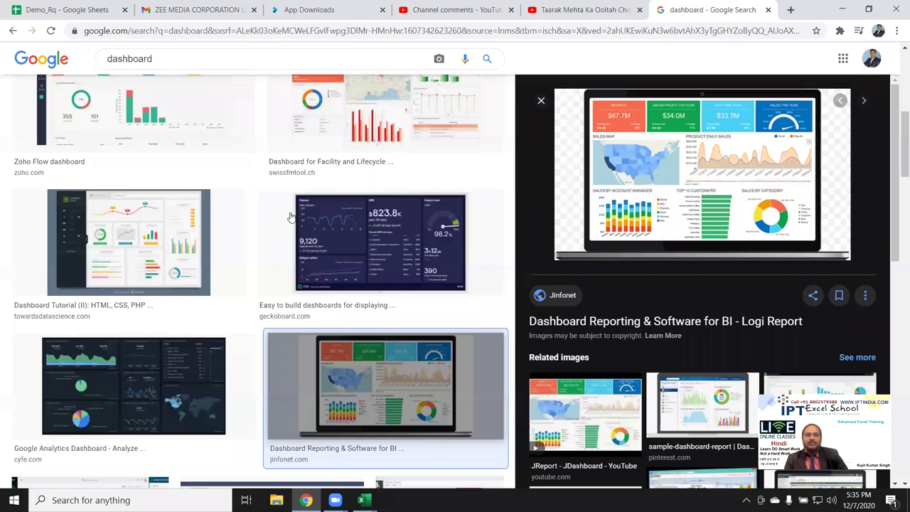
key("ctrl+Tab")
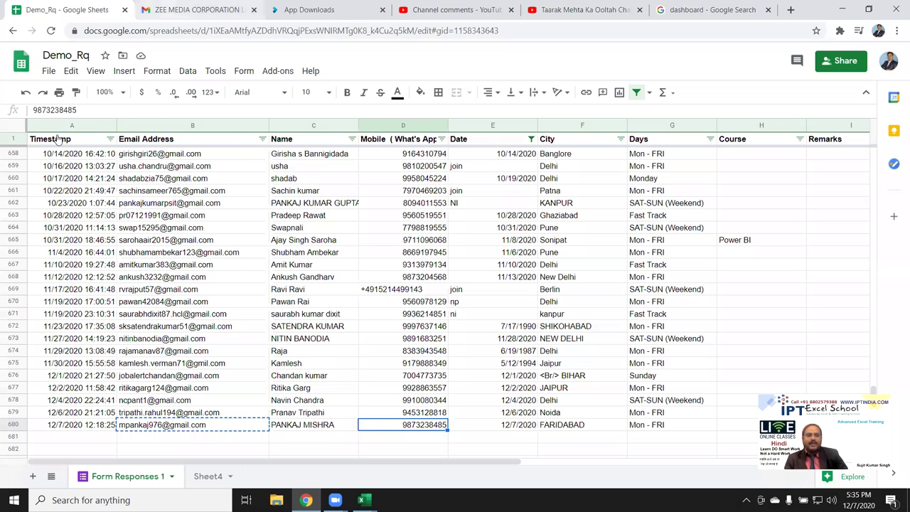
key("ctrl+Tab")
key("u")
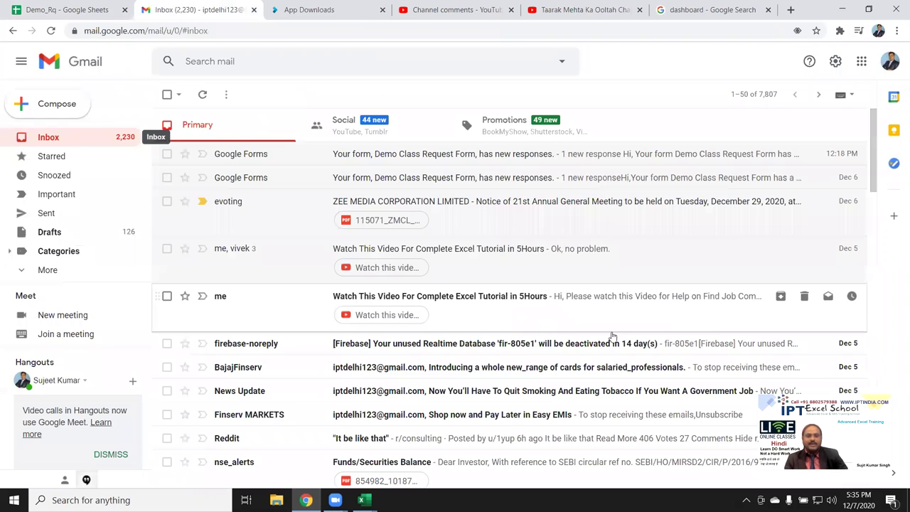
scroll(372, 398, "down", 3)
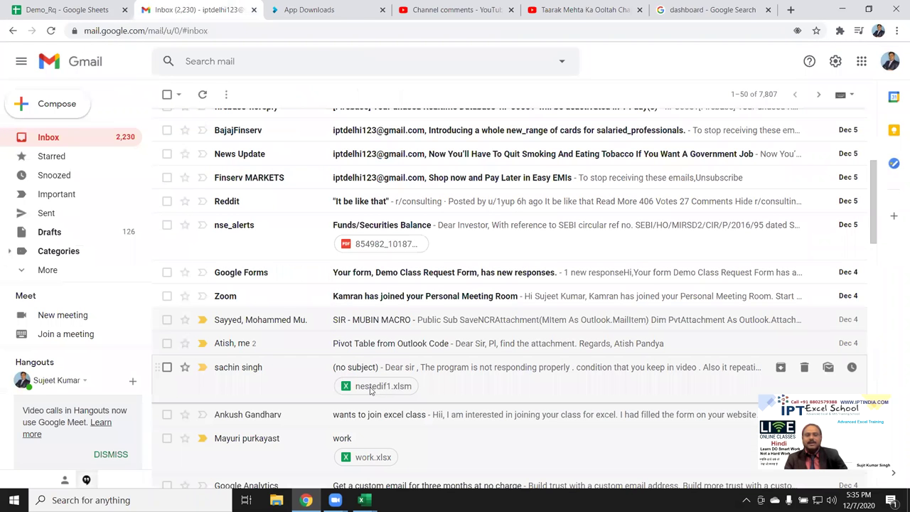
left_click(368, 388)
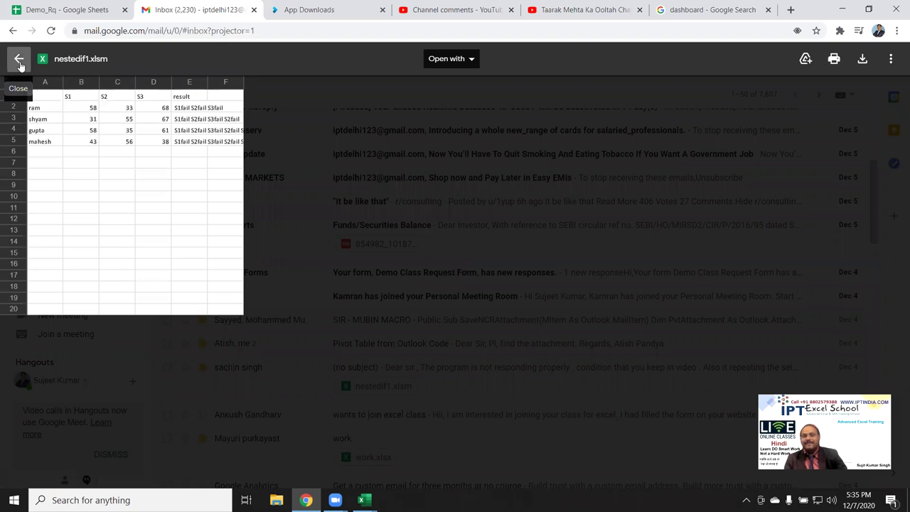
left_click(19, 62)
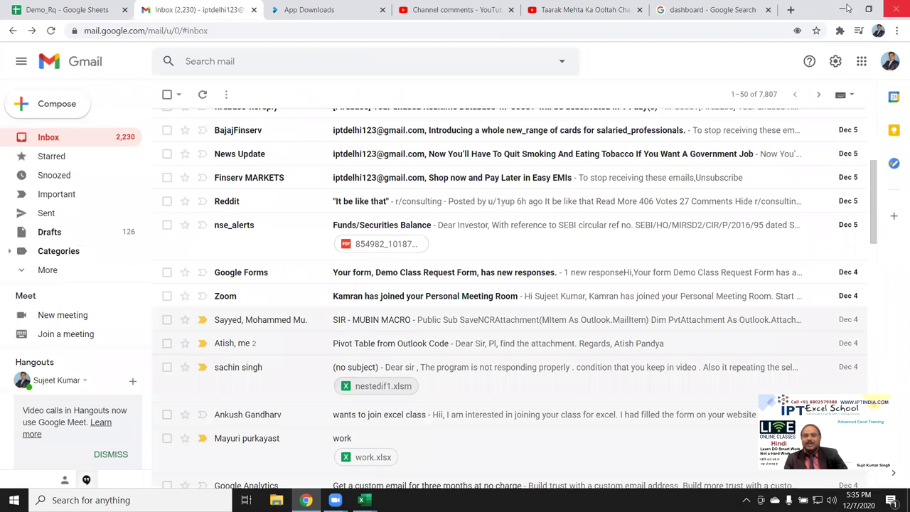
left_click(842, 9)
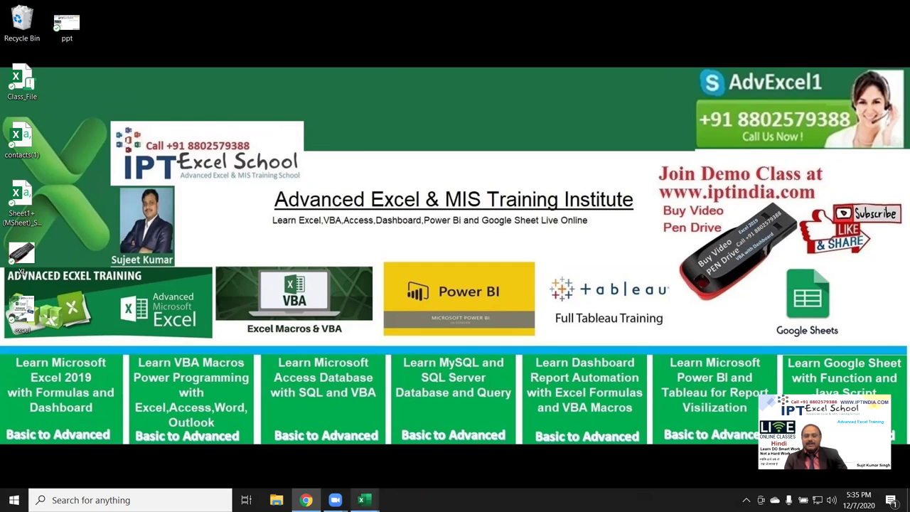
left_click(364, 500)
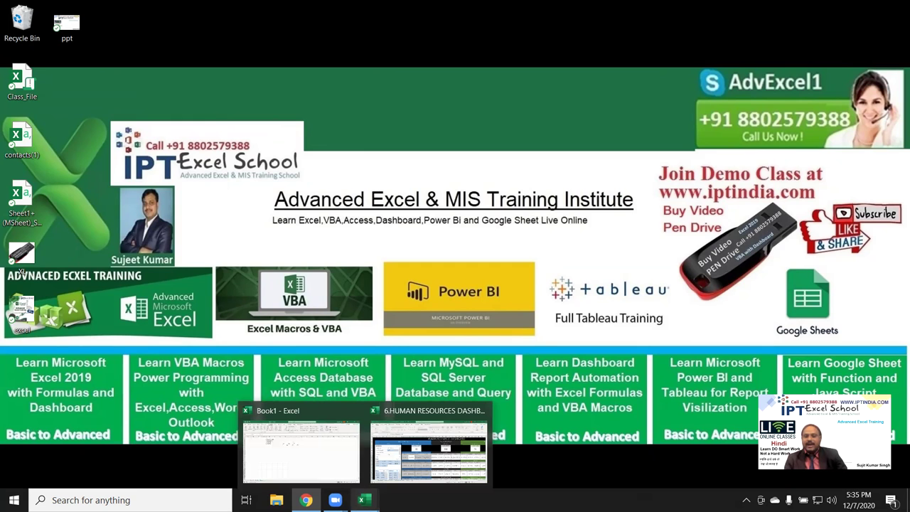
left_click(306, 500)
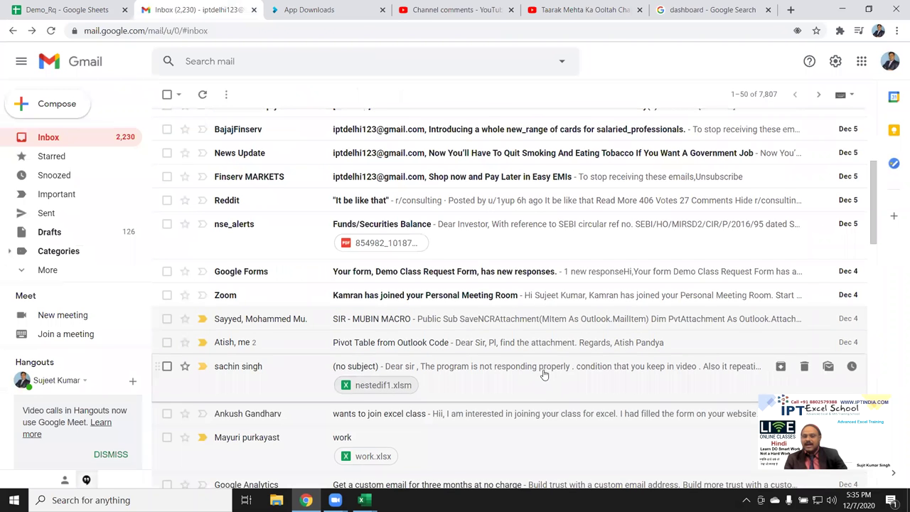
scroll(544, 375, "down", 2)
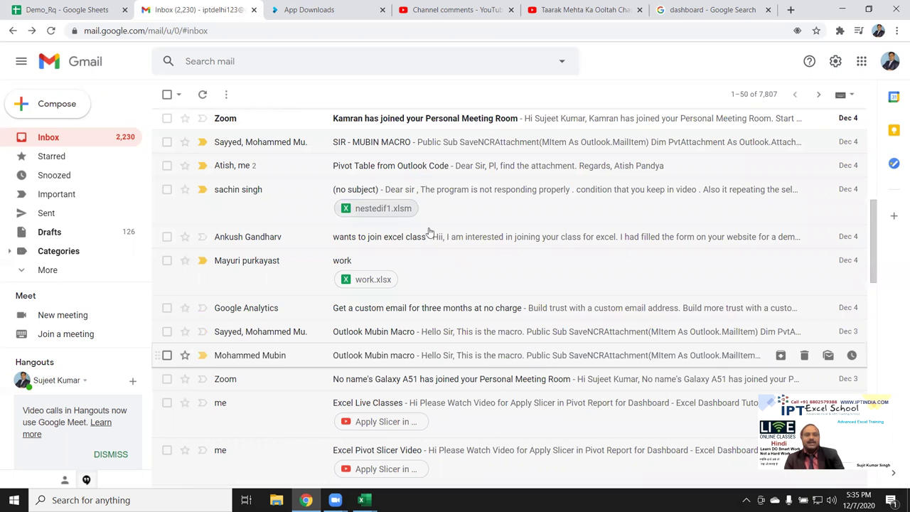
left_click(381, 207)
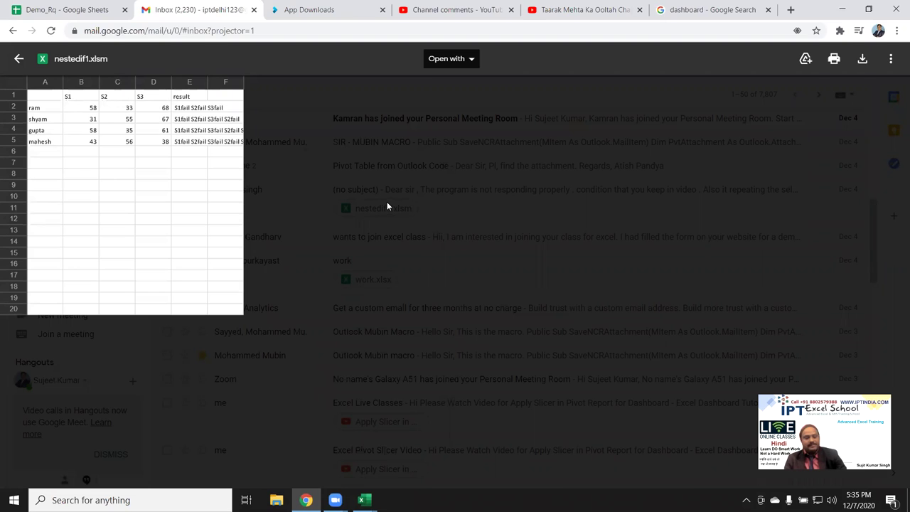
left_click(393, 192)
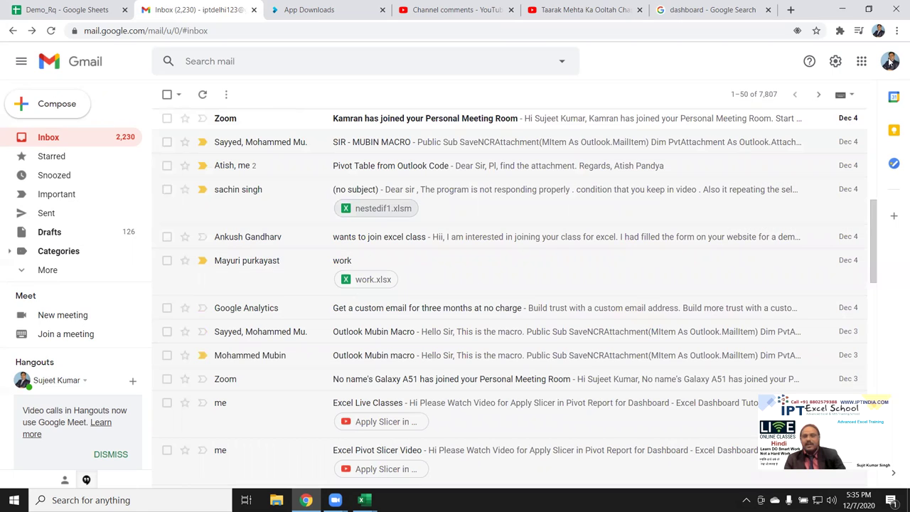
key("super+d")
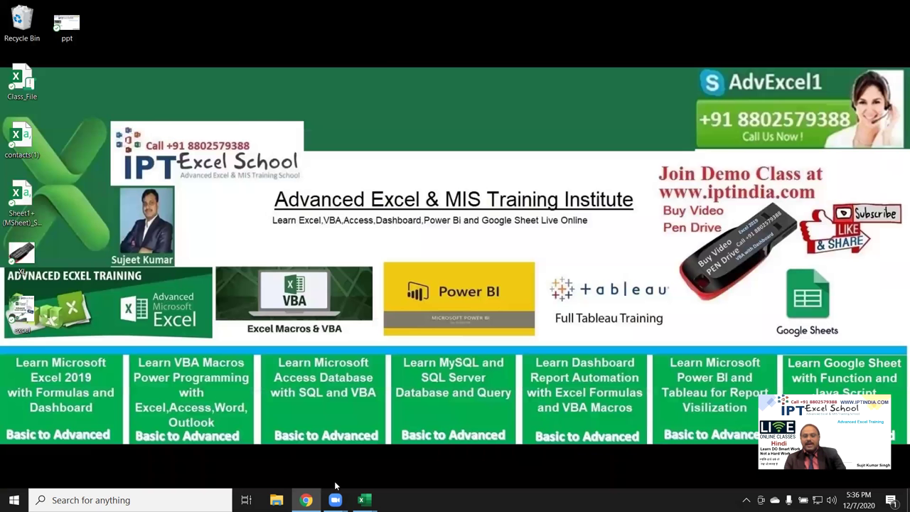
mouse_move(362, 500)
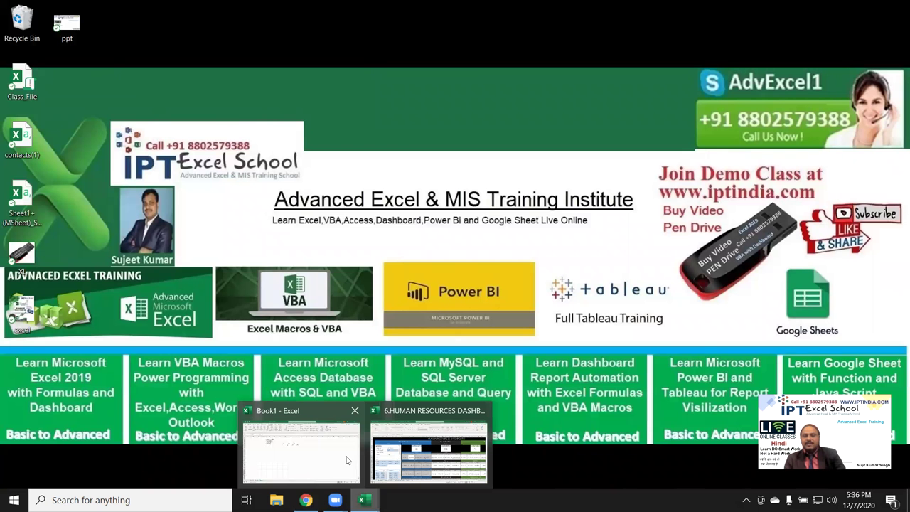
Step: Switch to the Book1 workbook showing Sheet3's numbered list and Q1/Q2 figures
left_click(347, 459)
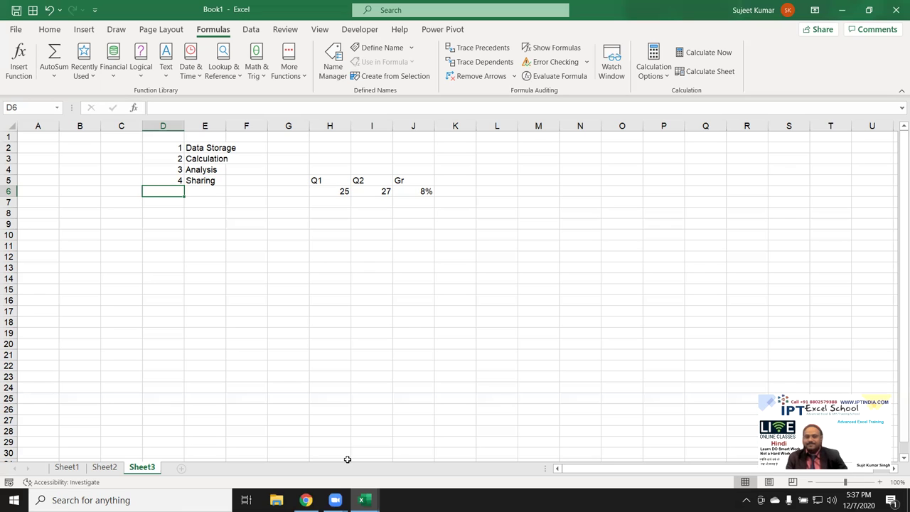
Step: Add Sheet4 and enter =RANDBETWEEN(10,90) in A1
left_click(181, 468)
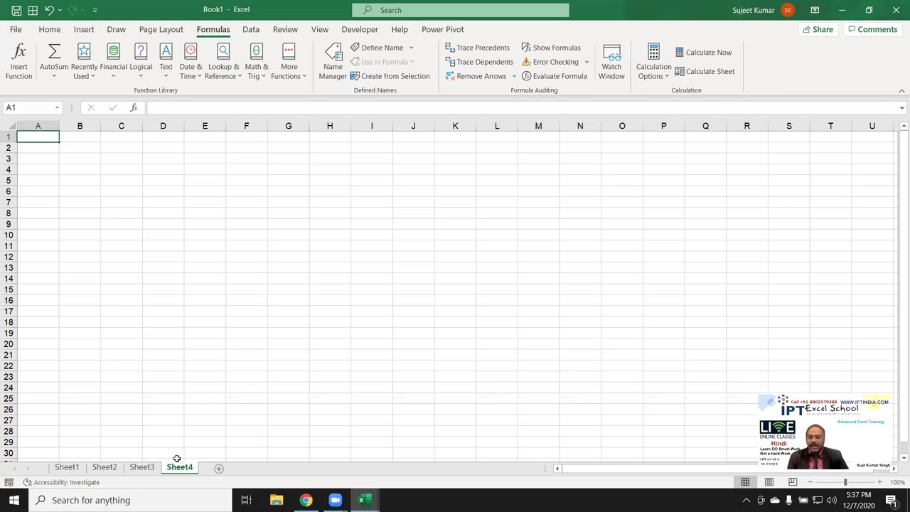
type("=")
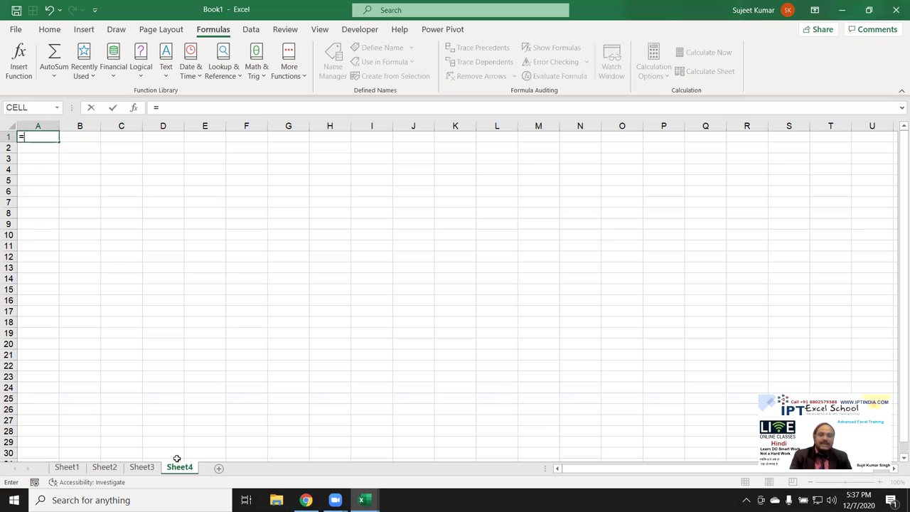
type("ra")
key("Down")
key("Down")
key("Down")
key("Tab")
type("10,90")
key("Return")
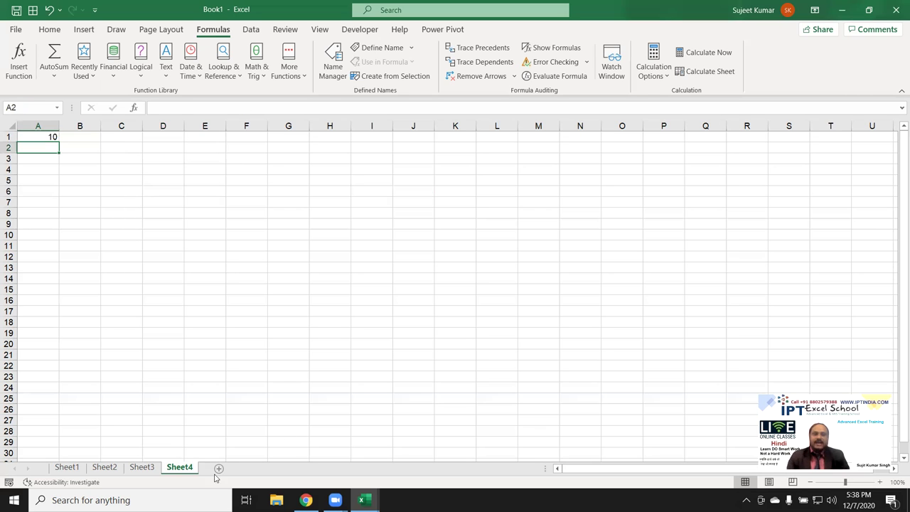
Step: Fill A1:M23 with the random-number formula, then copy and paste the block over itself
left_click_drag(38, 137, 528, 372)
key("F2")
key("ctrl+Return")
key("ctrl+c")
left_click(49, 30)
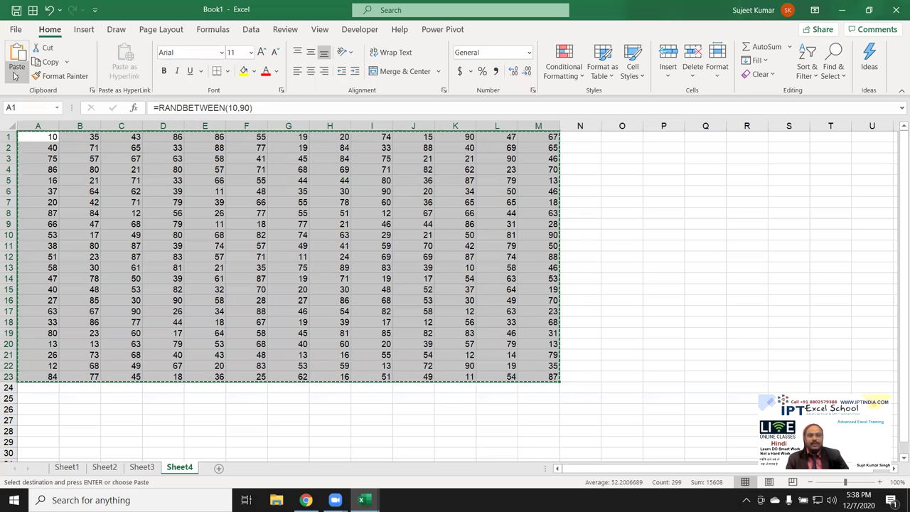
left_click(17, 72)
left_click(15, 129)
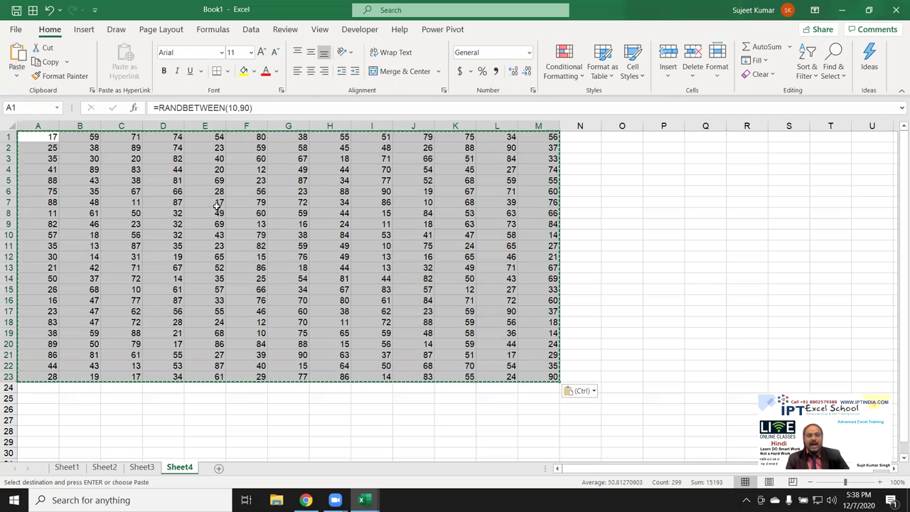
left_click(215, 203)
key("Escape")
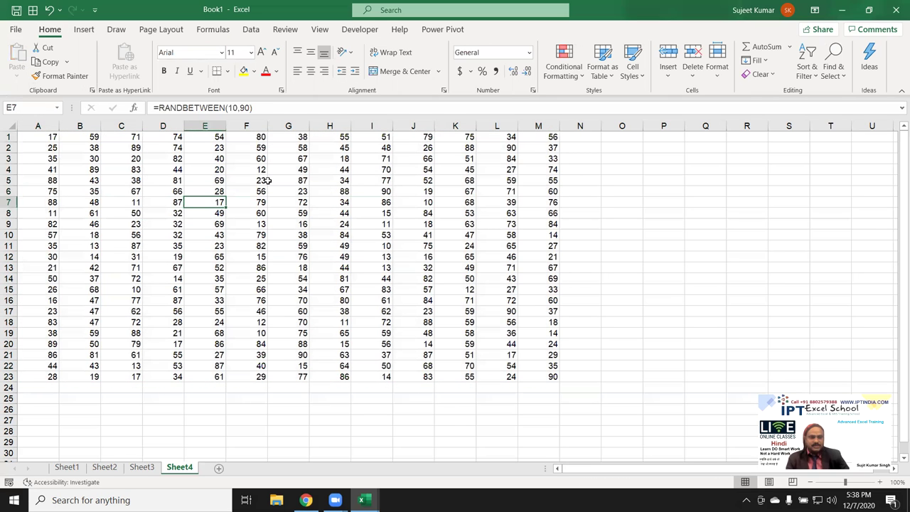
Step: Select from A1 three columns to the right
left_click(44, 139)
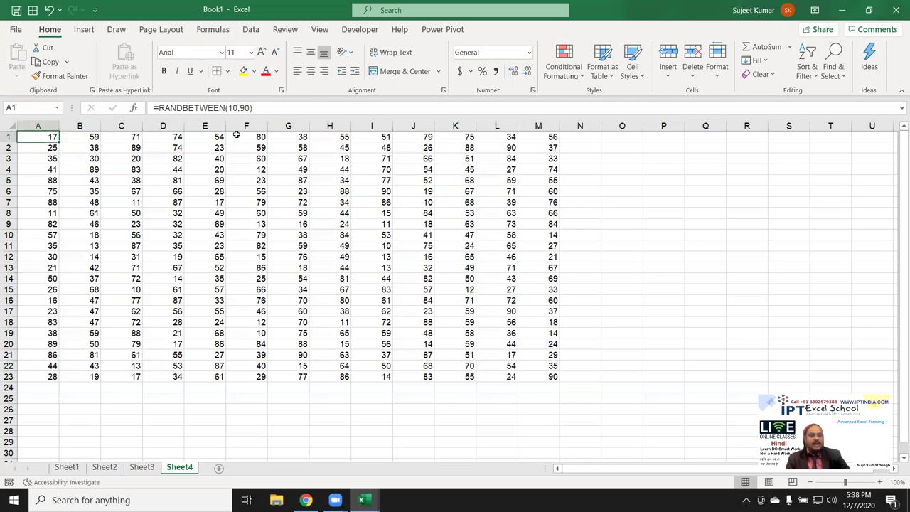
key("shift+Right")
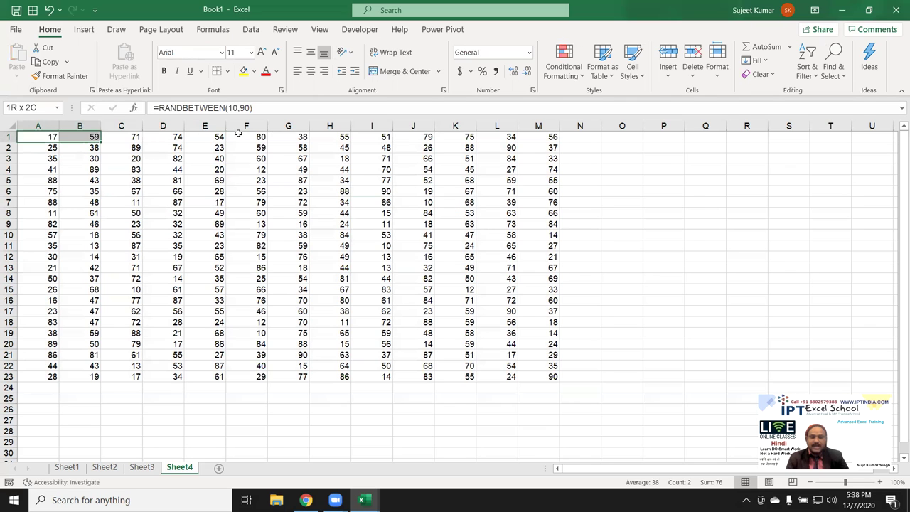
key("shift+Right")
key("shift+Right")
key("shift+Right")
key("shift+Right")
key("shift+Right")
key("shift+Right")
key("shift+Right")
key("shift+Right")
key("shift+Right")
key("shift+Right")
key("shift+Down")
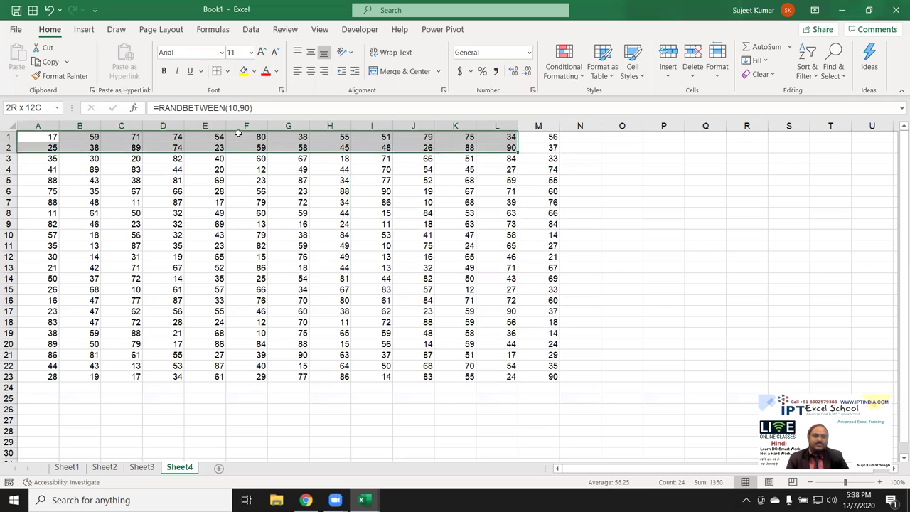
key("shift+Down")
key("shift+Down")
key("shift+Right")
key("shift+Right")
key("shift+Down")
key("shift+Left")
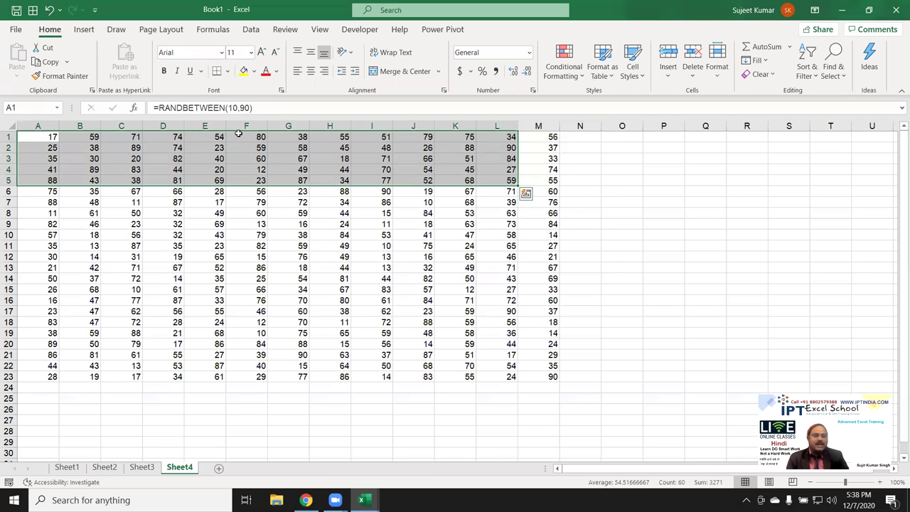
left_click(177, 211)
left_click_drag(39, 139, 536, 383)
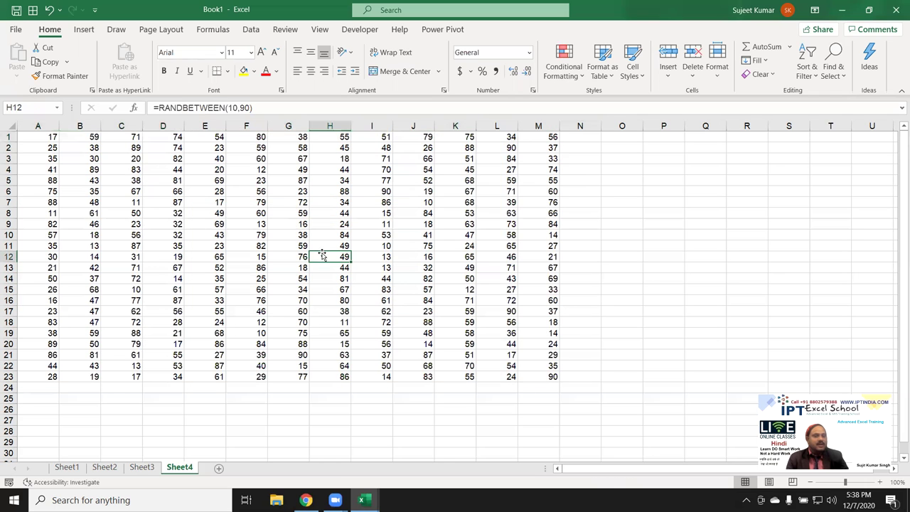
left_click(320, 254)
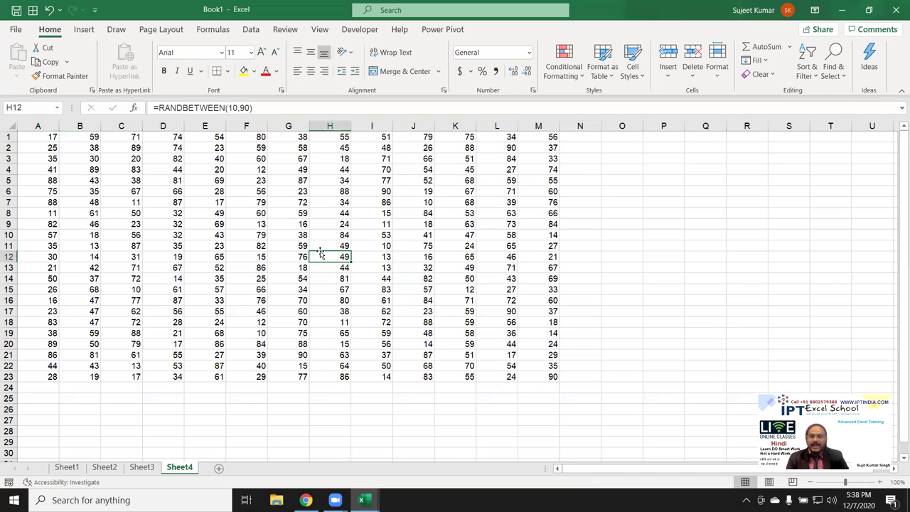
left_click(47, 137)
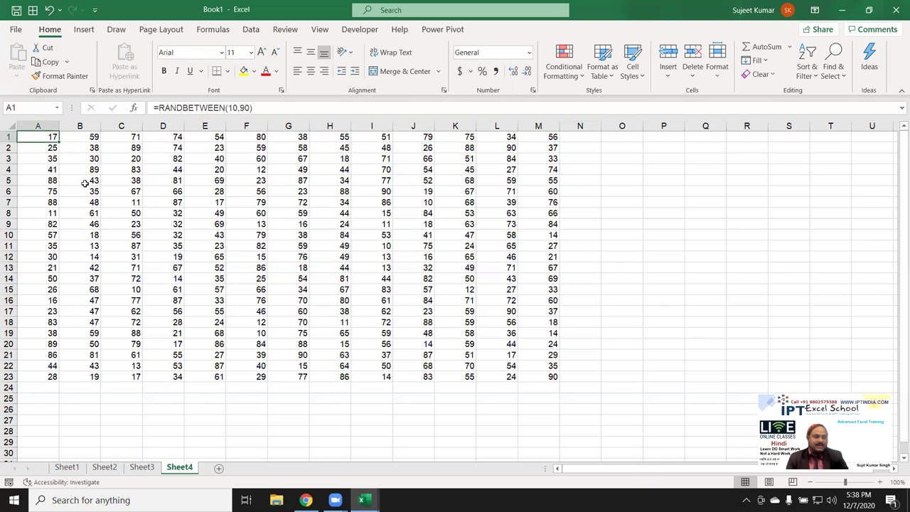
left_click(540, 376, "shift")
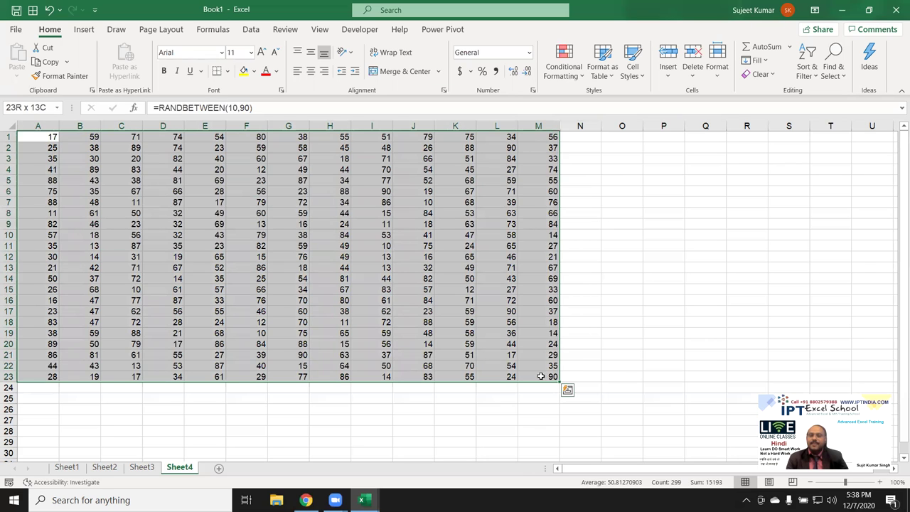
left_click(41, 135)
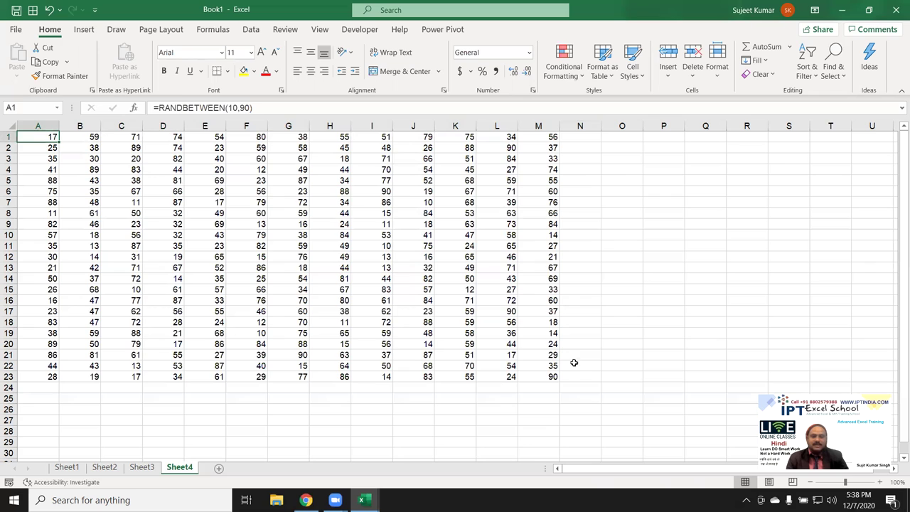
left_click(549, 376, "shift")
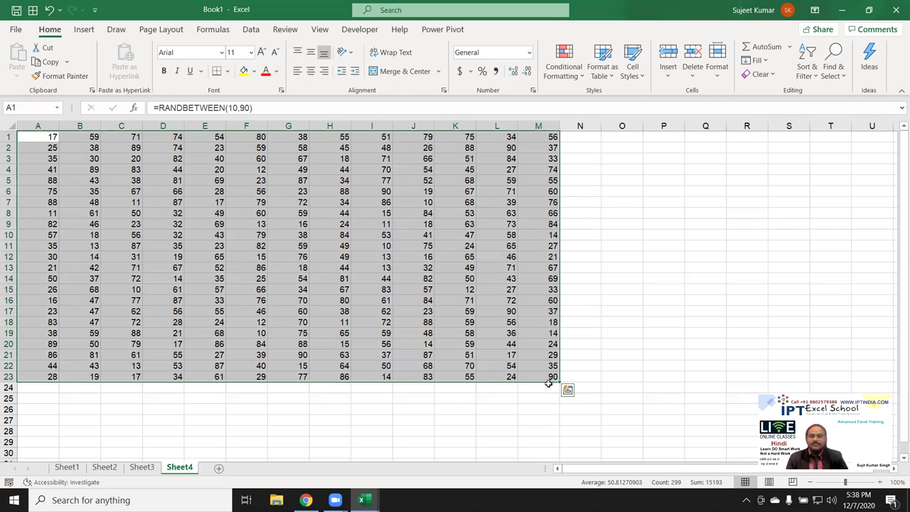
left_click(430, 278)
left_click(254, 248)
left_click(165, 213)
left_click(59, 156)
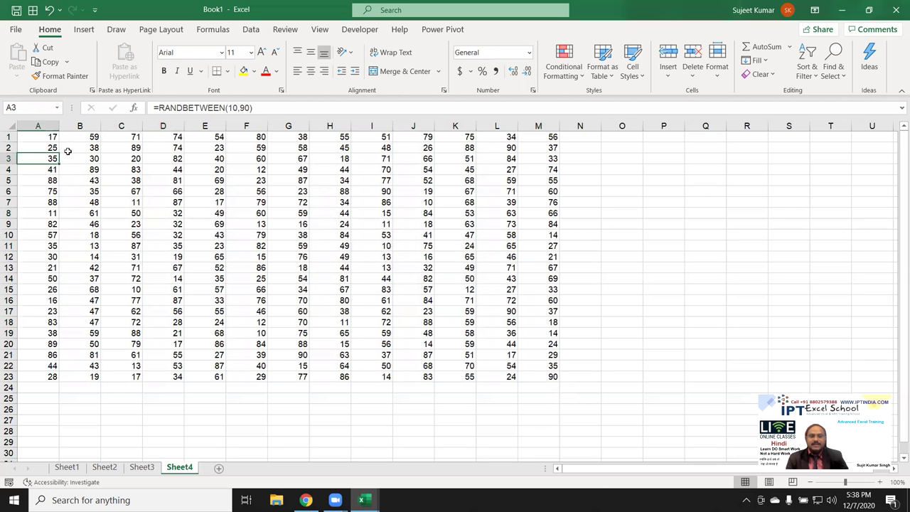
left_click(118, 171)
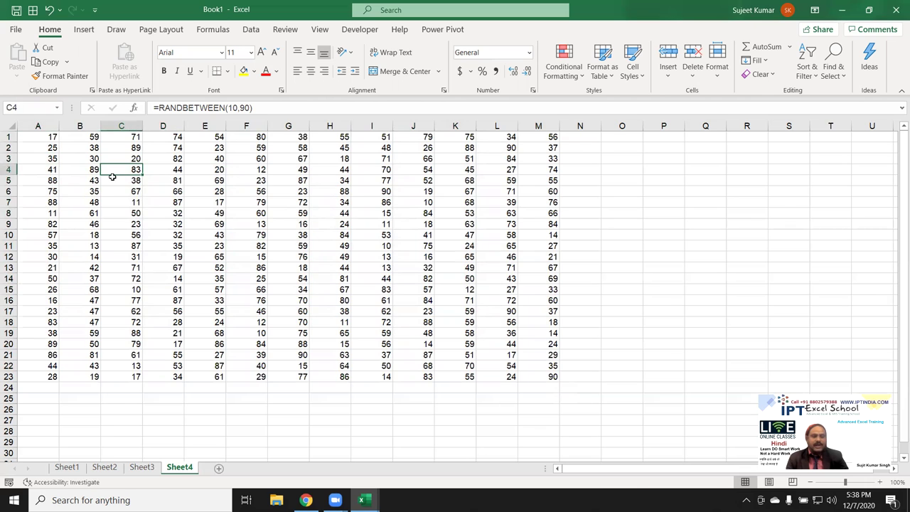
key("ctrl+a")
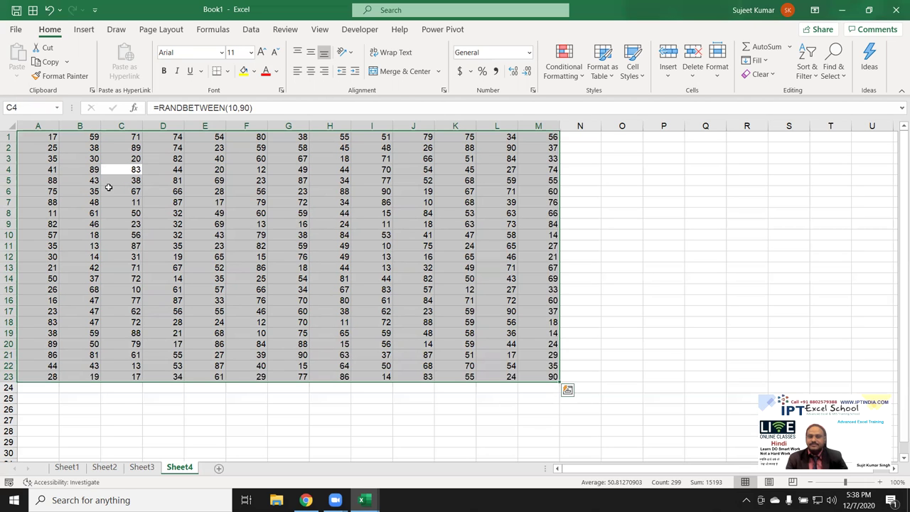
key("ctrl+a")
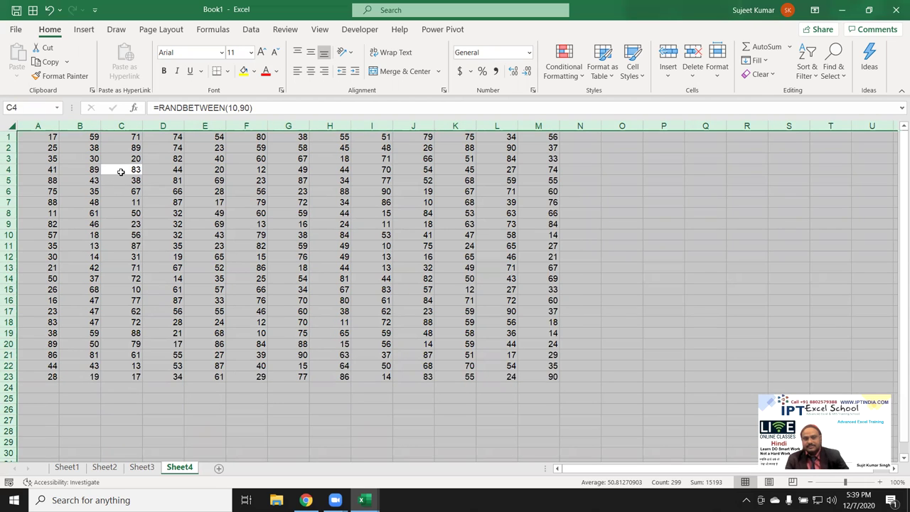
left_click(121, 172)
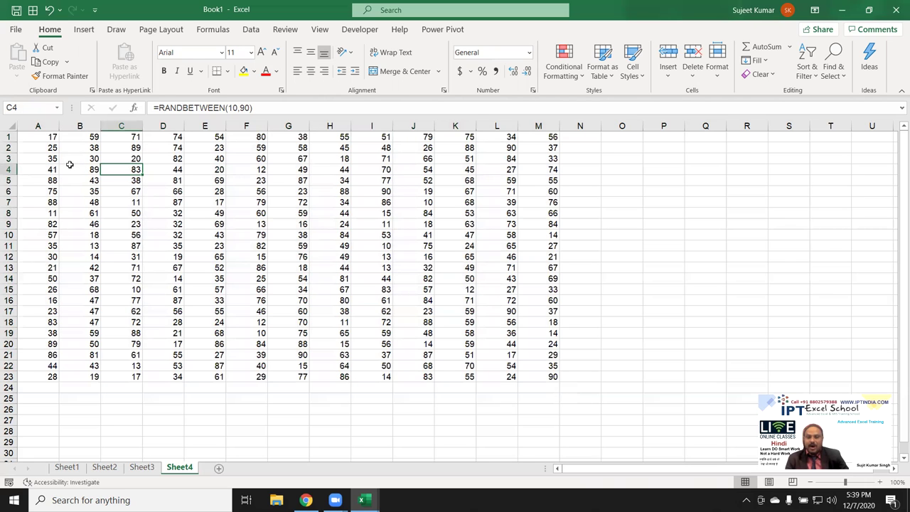
left_click(12, 127)
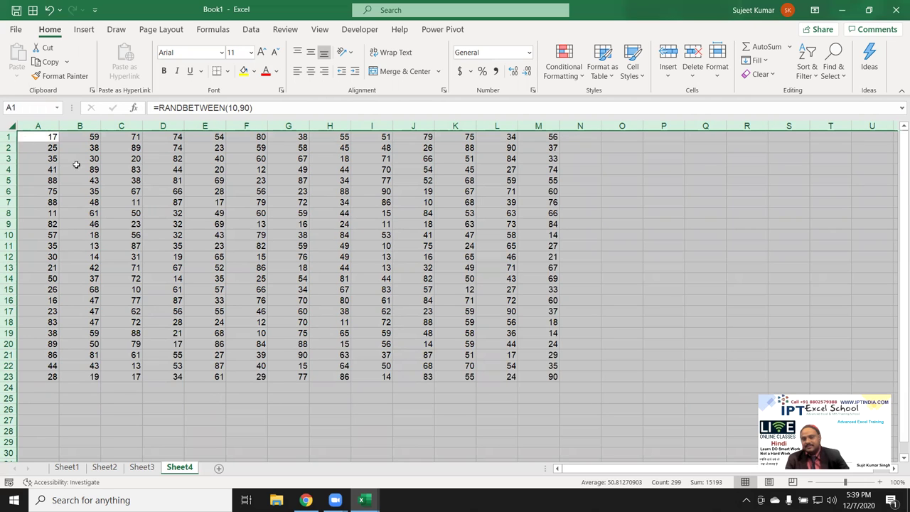
left_click(253, 213)
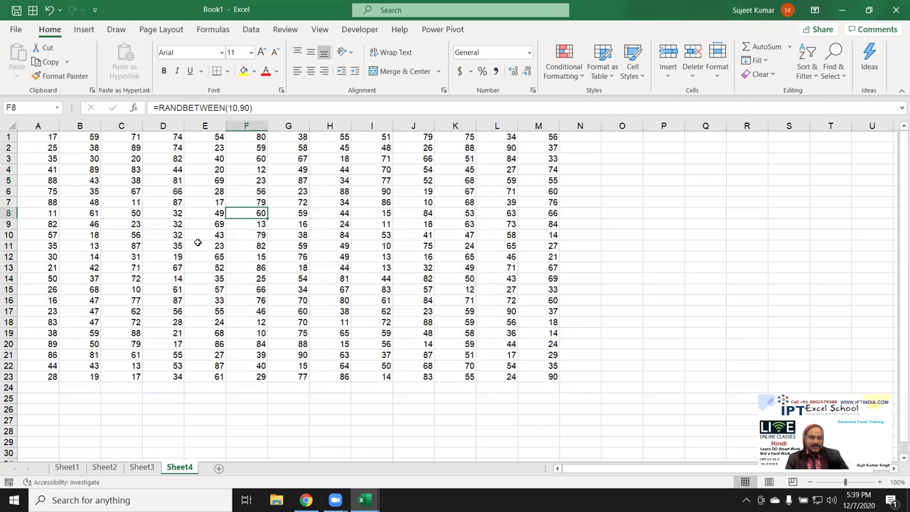
left_click(287, 126)
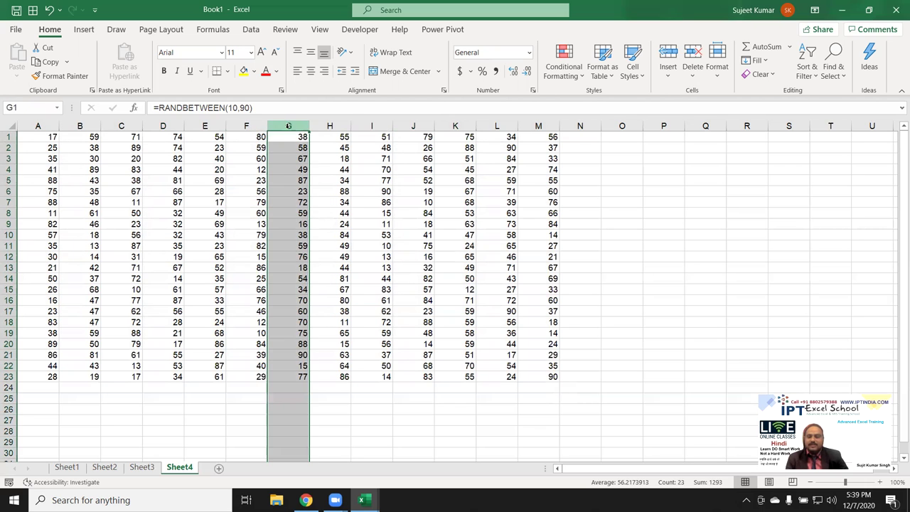
key("Delete")
left_click(191, 183)
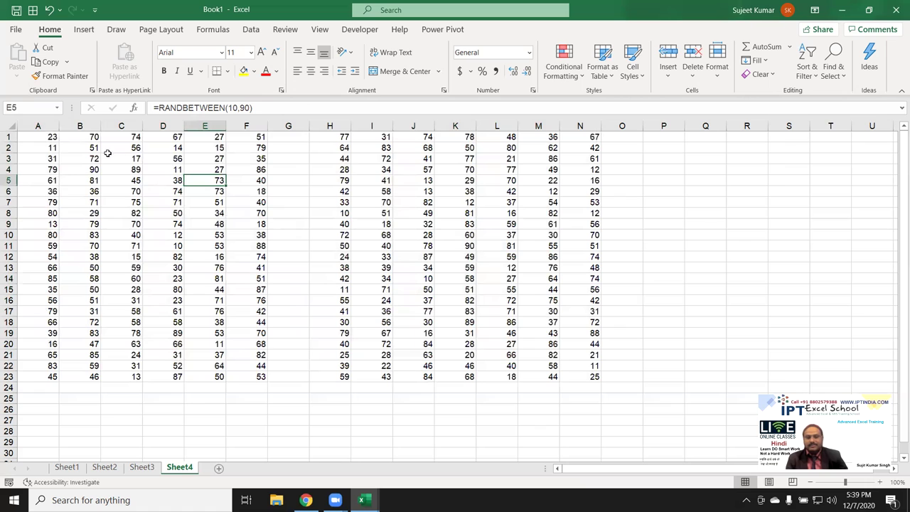
left_click(54, 138)
key("ctrl+a")
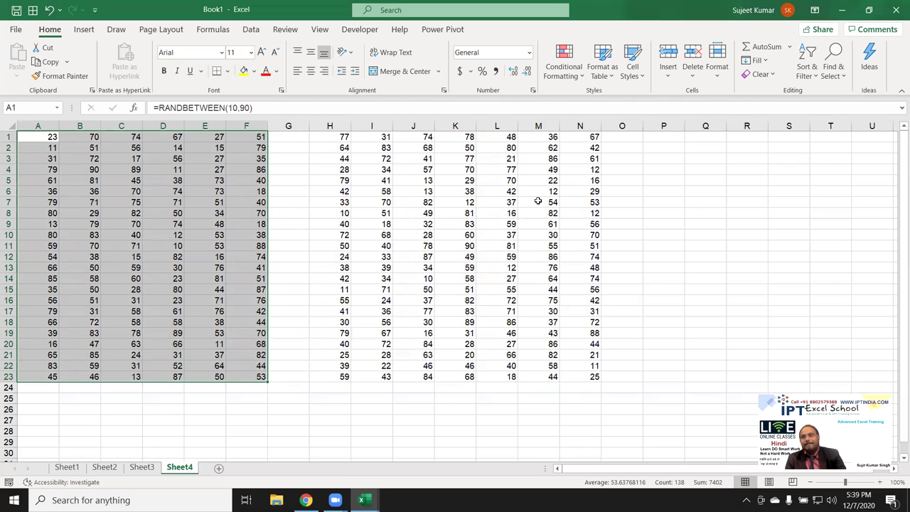
left_click(233, 169)
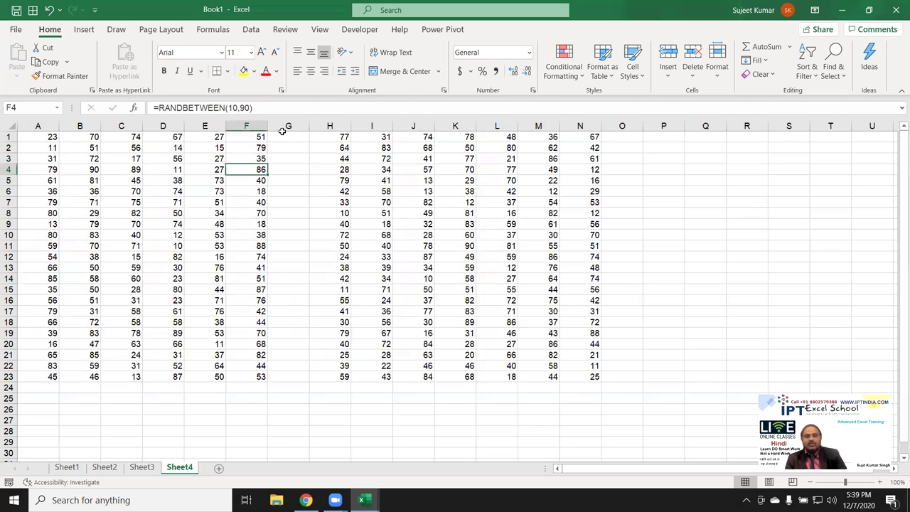
left_click(285, 128)
left_click(289, 181)
type("a")
left_click(330, 245)
left_click(43, 139)
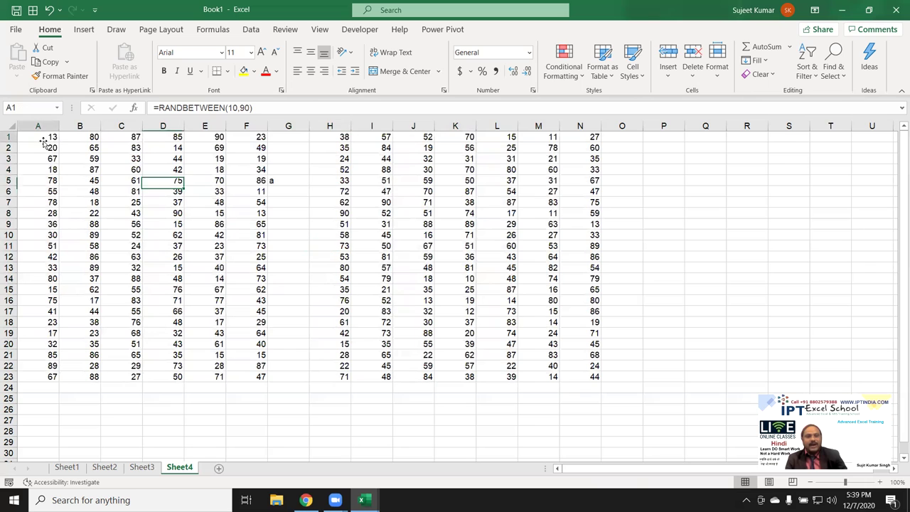
key("ctrl+a")
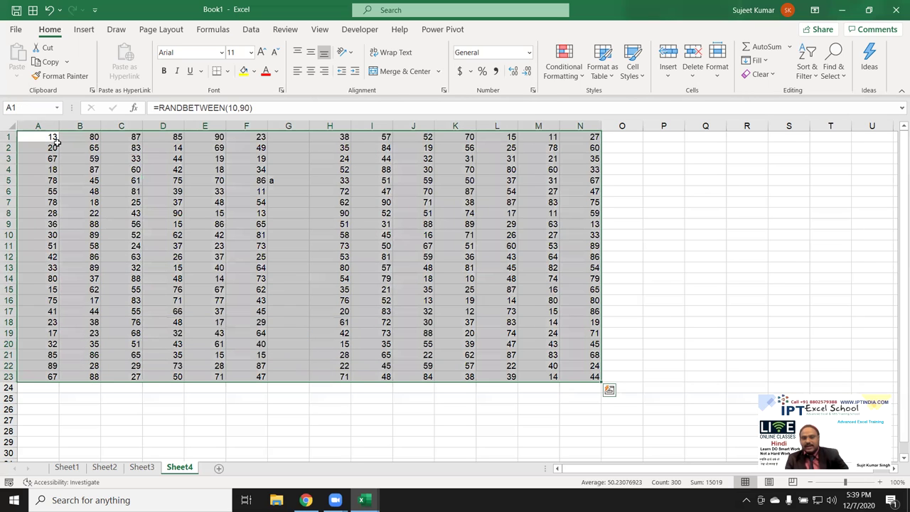
left_click(296, 178)
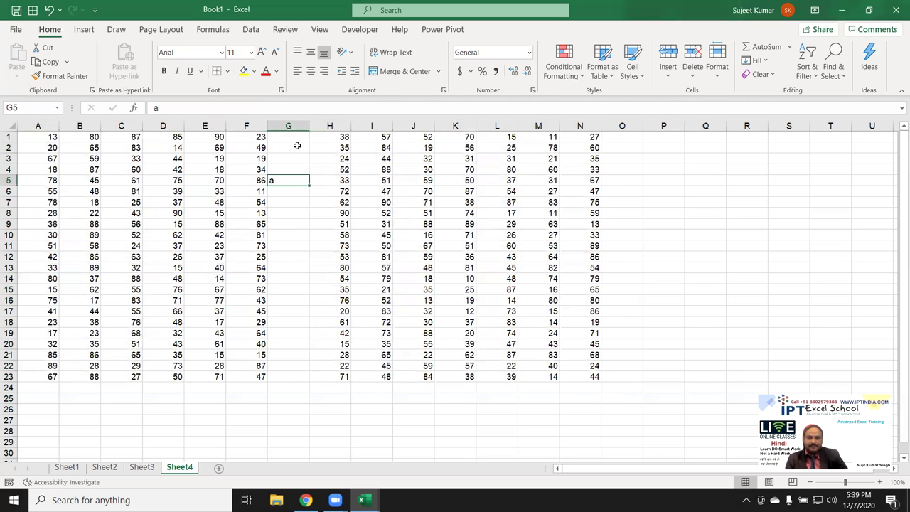
left_click(295, 126)
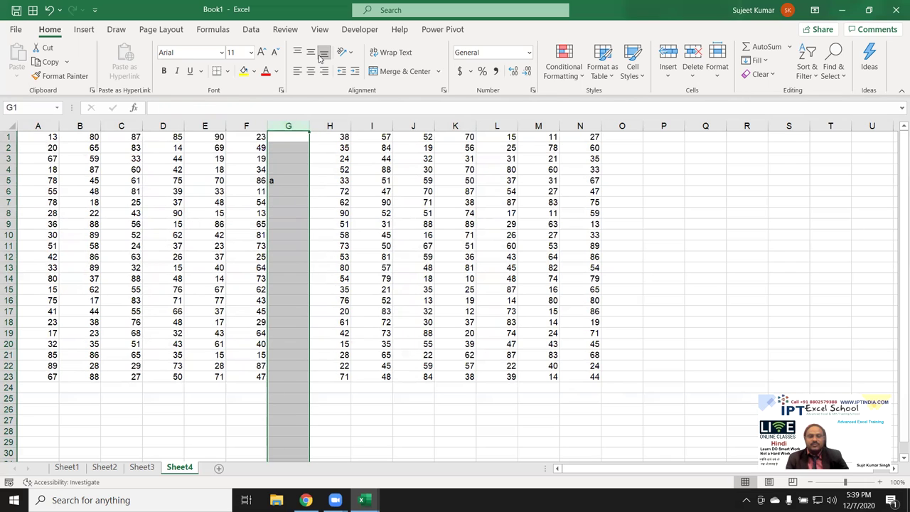
key("ctrl+minus")
left_click(38, 148)
scroll(8, 290, "down", 4)
scroll(8, 256, "up", 4)
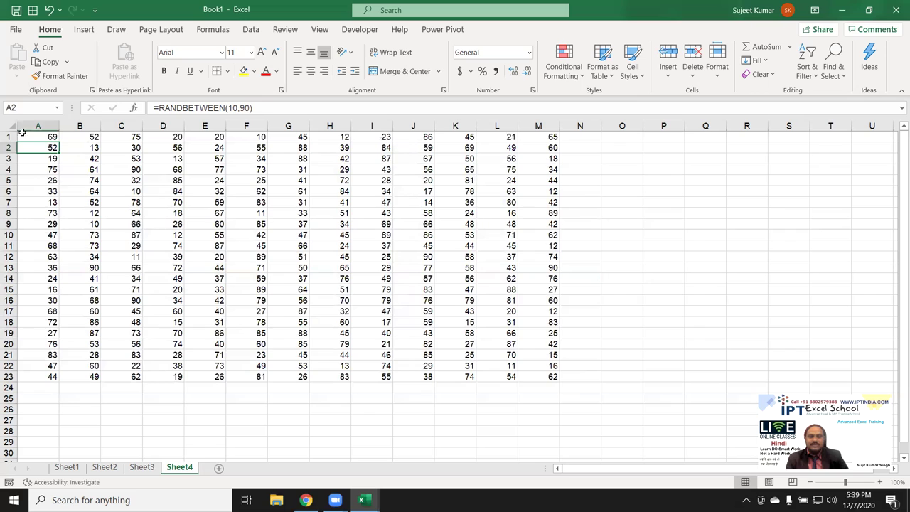
left_click(48, 136)
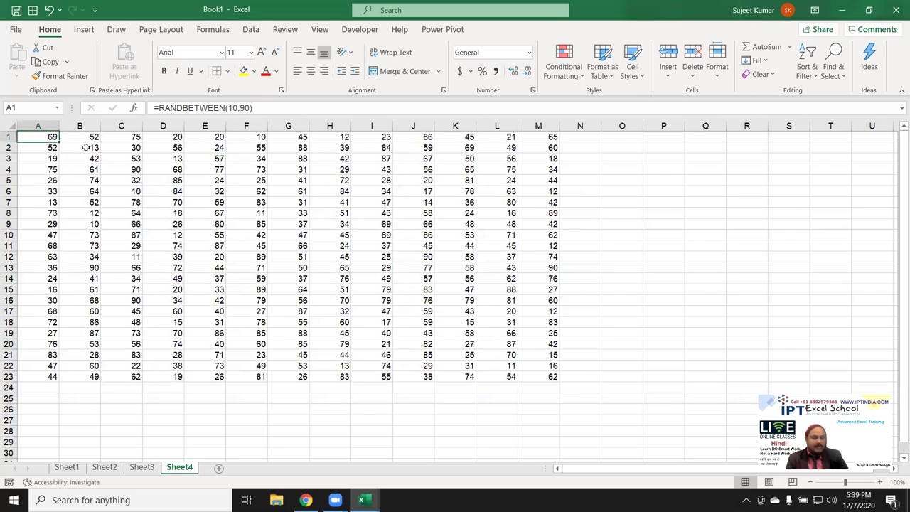
key("ctrl+Down")
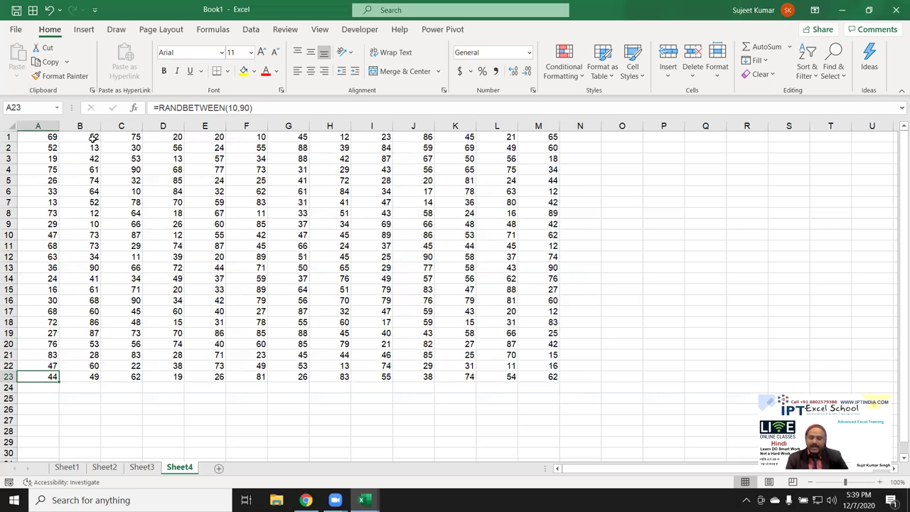
key("ctrl+Down")
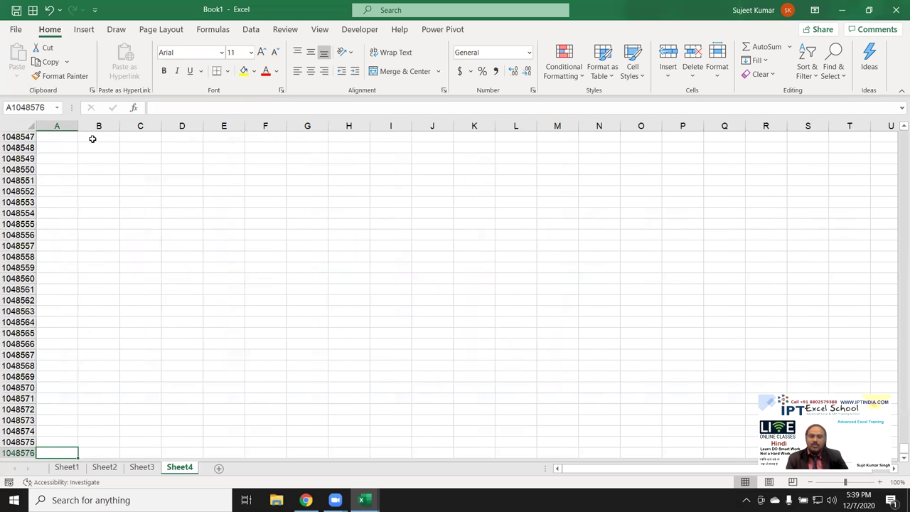
key("ctrl+Up")
key("ctrl+Up")
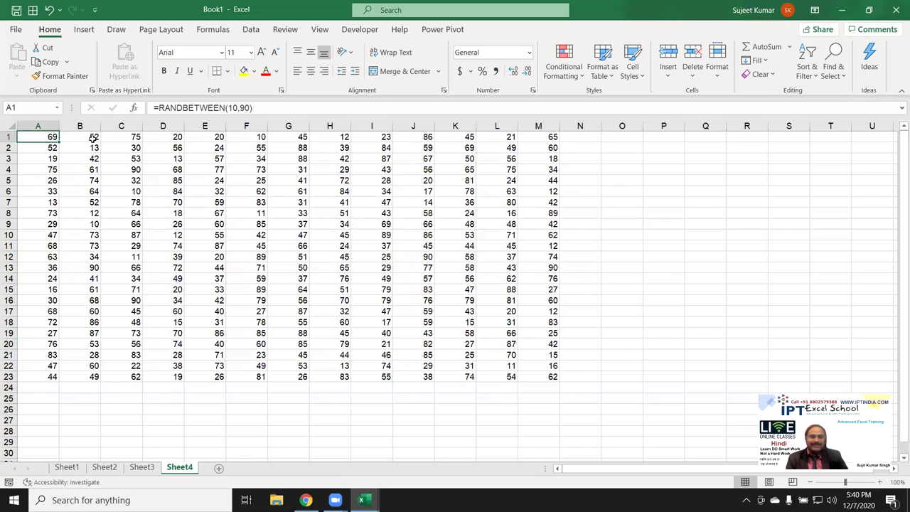
key("ctrl+Down")
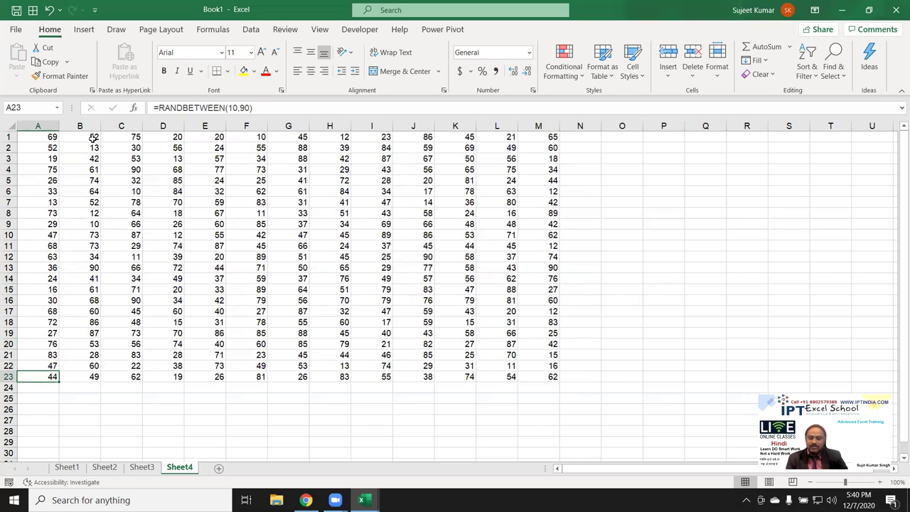
key("ctrl+Down")
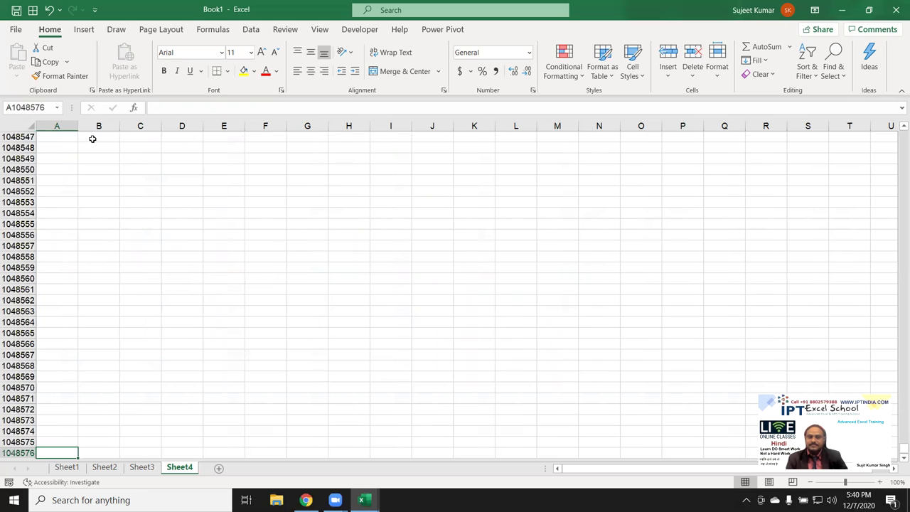
key("ctrl+Up")
key("ctrl+Up")
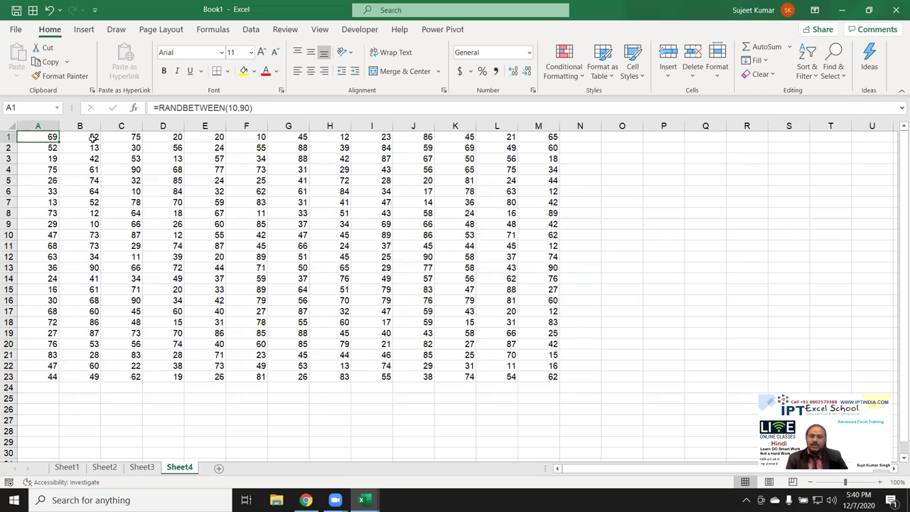
key("ctrl+Right")
key("ctrl+Down")
key("ctrl+Left")
key("ctrl+Up")
key("ctrl+End")
key("ctrl+Left")
key("ctrl+Up")
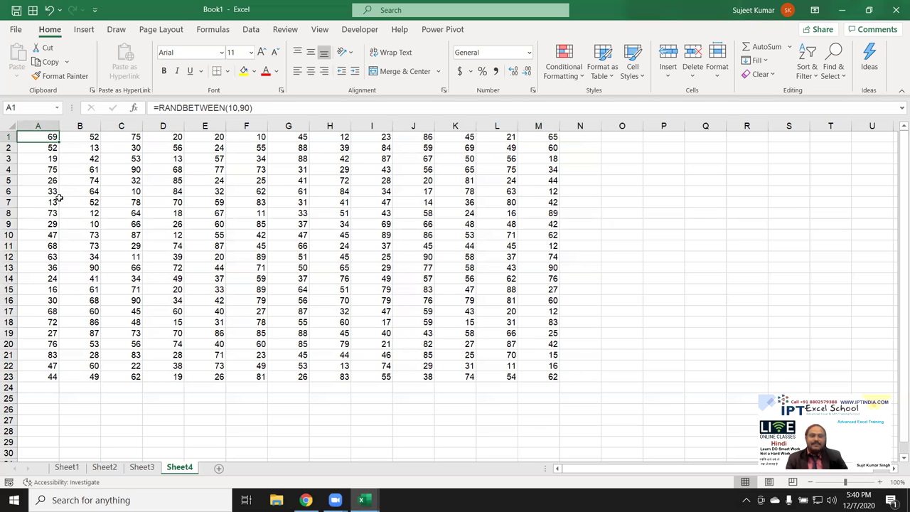
Step: Clear A7 and A13, then jump through column A with Ctrl+Down and Ctrl+Up across the gaps
left_click(51, 199)
key("Delete")
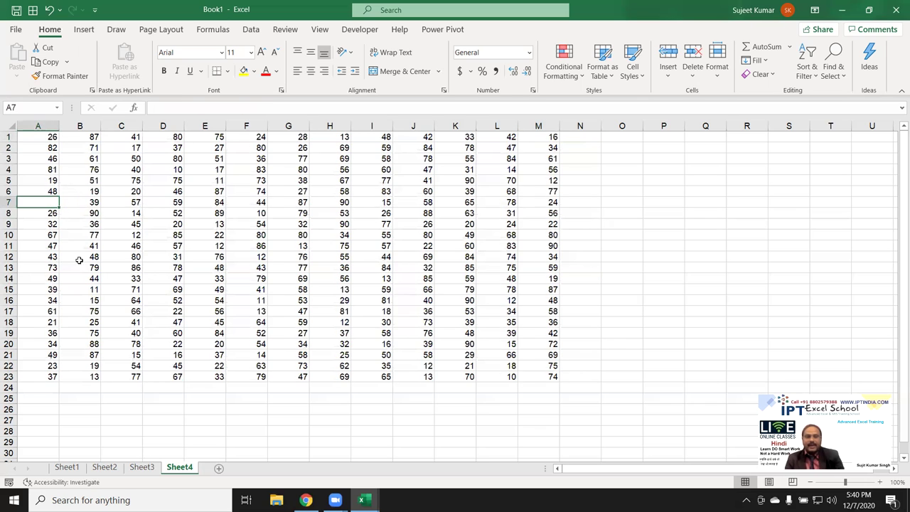
left_click(51, 266)
key("Delete")
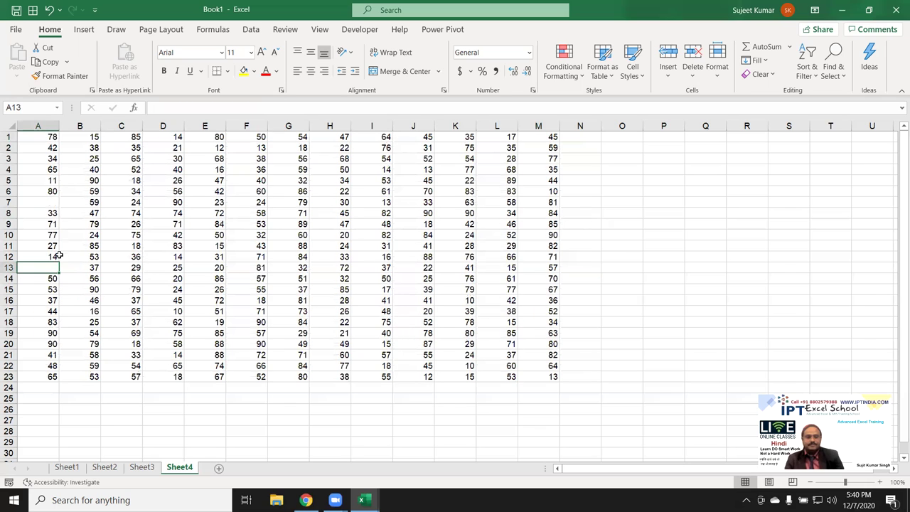
left_click(51, 137)
key("ctrl+Down")
key("ctrl+Down")
key("ctrl+Down")
key("ctrl+Down")
key("ctrl+Up")
key("Up")
Step: Copy the A1:M23 data block and paste it at A24
key("ctrl+a")
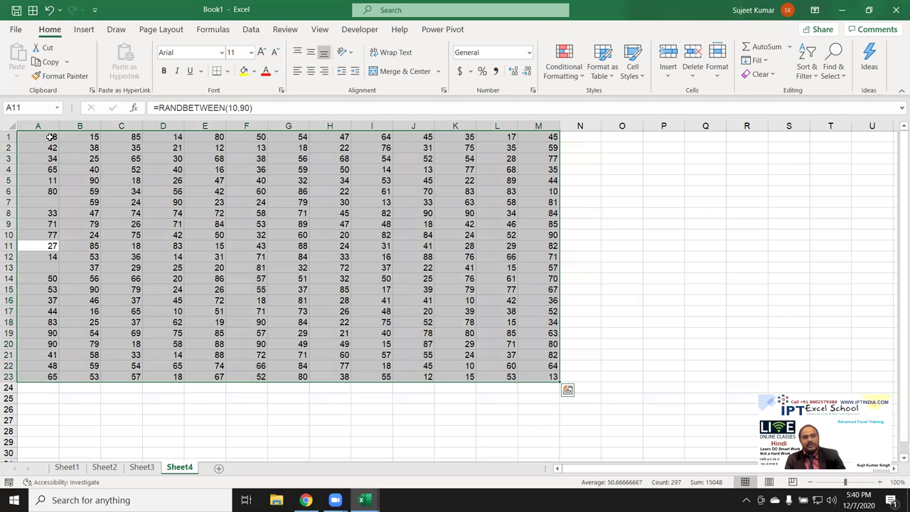
key("ctrl+c")
left_click(45, 384)
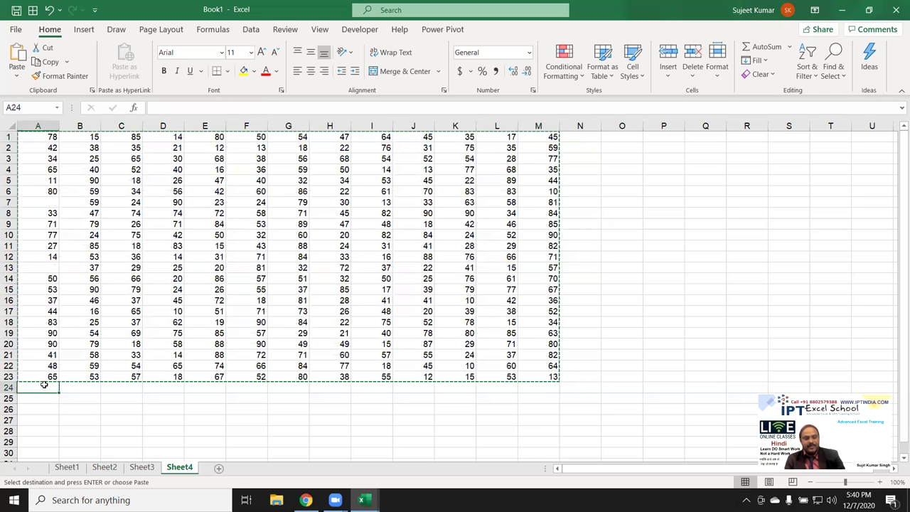
key("ctrl+v")
scroll(43, 352, "down", 5)
scroll(48, 358, "down", 5)
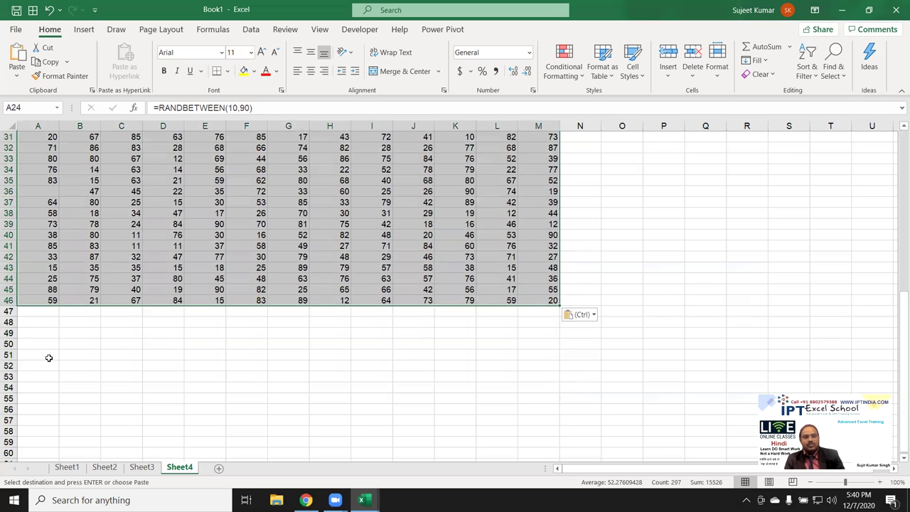
Step: Paste the block again at A47, end copy mode, and return to the top of the sheet
left_click(48, 311)
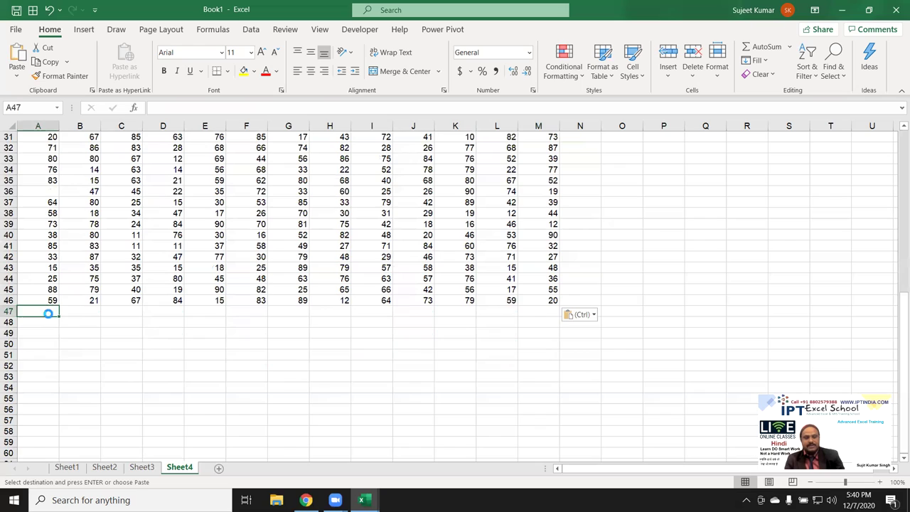
key("ctrl+v")
scroll(69, 300, "up", 5)
key("Escape")
scroll(45, 172, "down", 5)
scroll(45, 172, "up", 4)
scroll(44, 153, "up", 4)
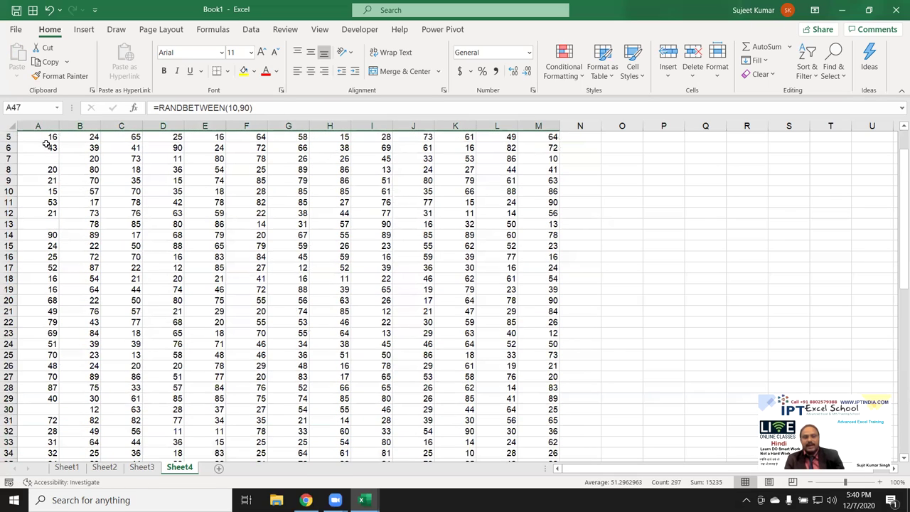
scroll(42, 142, "up", 2)
left_click(43, 139)
key("Down")
key("Down")
key("Down")
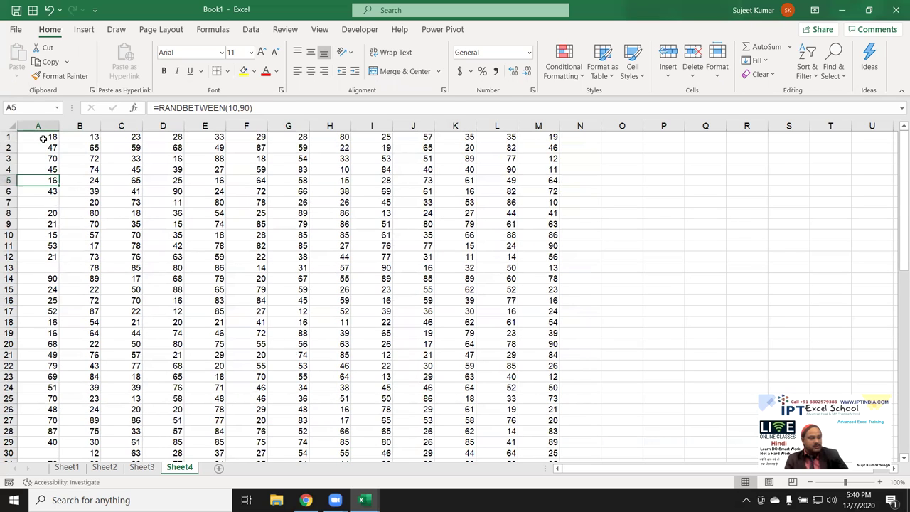
Step: From A1, jump down and back up column A with Ctrl+Down and Ctrl+Up
left_click(44, 141)
key("ctrl+Down")
key("ctrl+Down")
key("ctrl+Down")
key("ctrl+Down")
key("ctrl+Down")
key("ctrl+Down")
key("ctrl+Down")
key("ctrl+Down")
key("ctrl+Down")
key("ctrl+Down")
key("ctrl+Down")
key("ctrl+Down")
key("ctrl+Down")
key("ctrl+Up")
key("ctrl+Up")
key("ctrl+Up")
key("ctrl+Up")
key("ctrl+Up")
key("ctrl+Up")
key("ctrl+Up")
key("ctrl+Up")
key("ctrl+Up")
key("ctrl+Up")
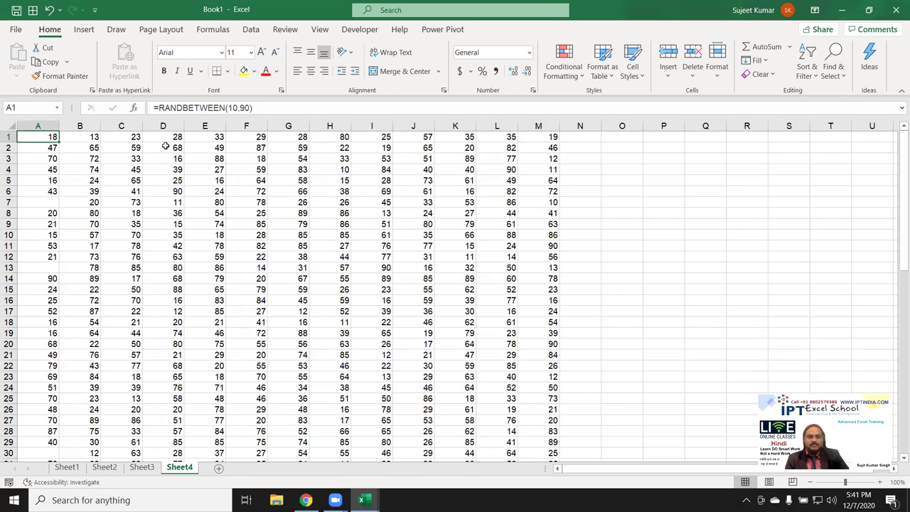
Step: Go to cell A65000 through the Name Box
left_click(40, 108)
type("a6")
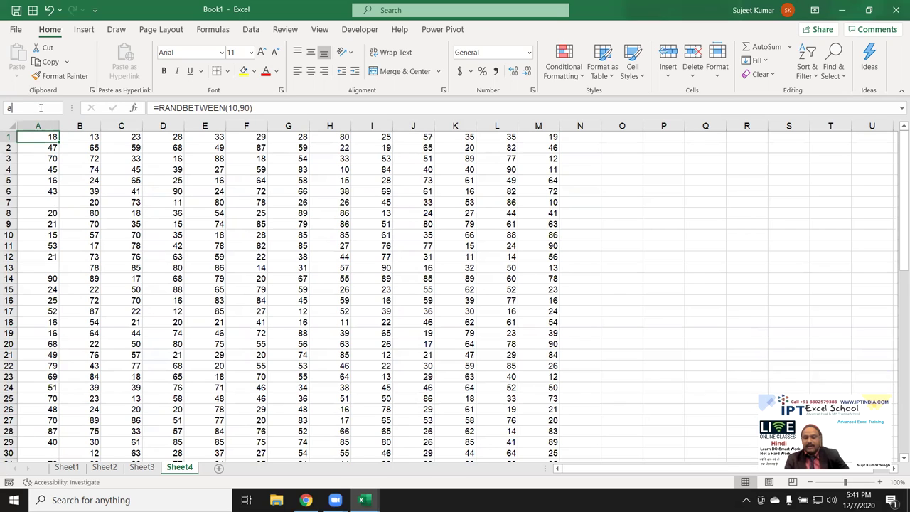
type("5000")
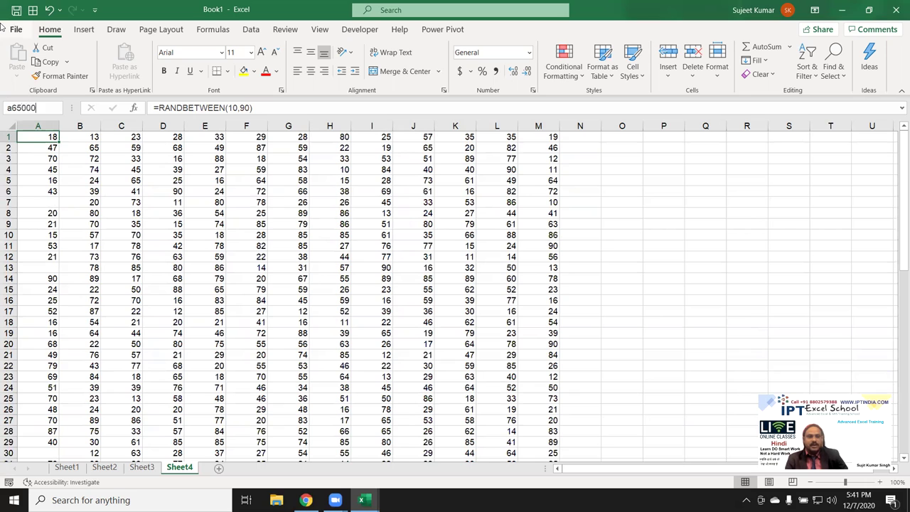
key("Return")
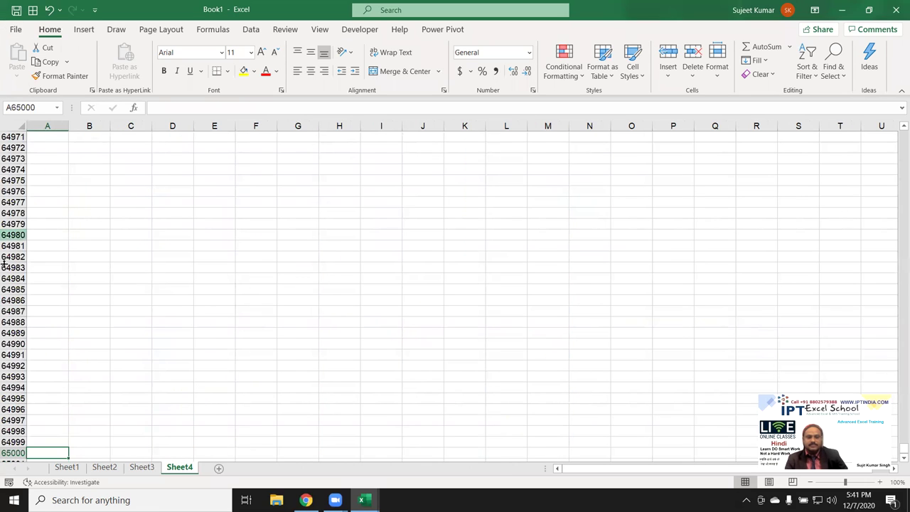
scroll(59, 327, "down", 1)
scroll(63, 363, "down", 1)
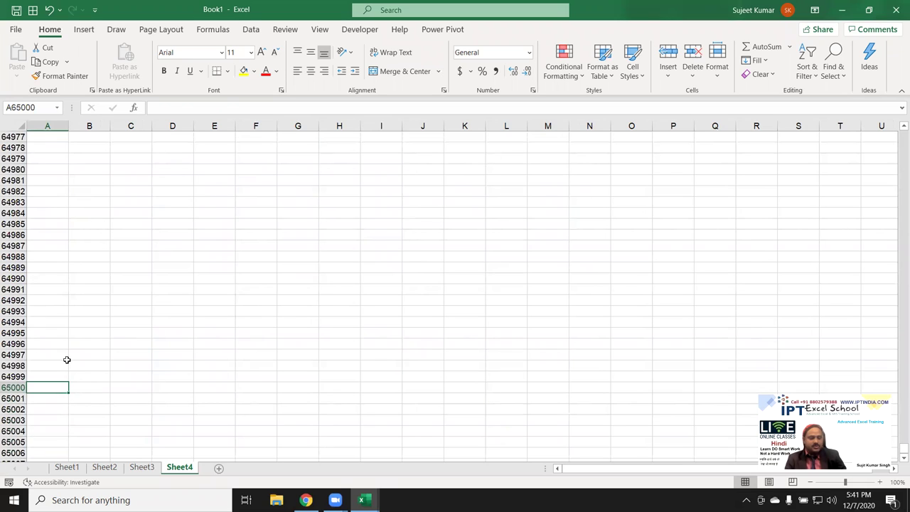
Step: Jump up to the last filled cell A69 and scroll back toward the top
key("ctrl+Up")
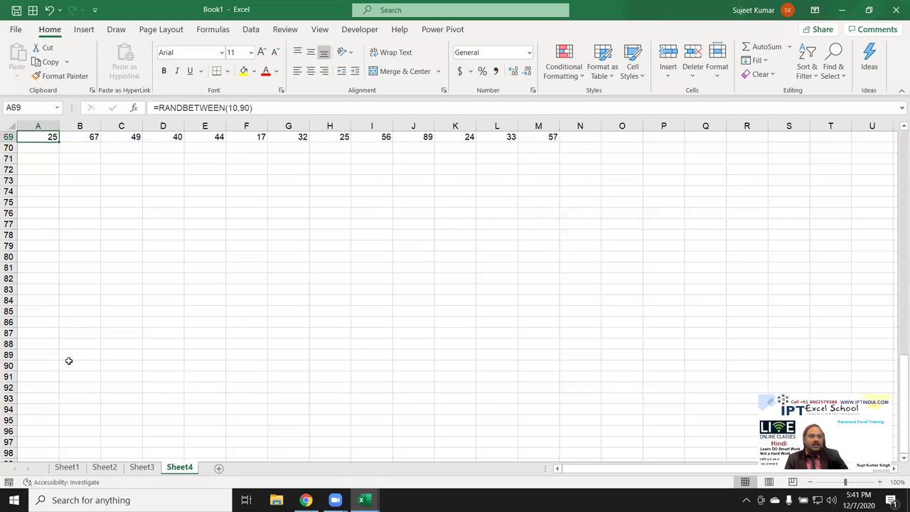
scroll(67, 361, "up", 1)
scroll(67, 361, "up", 3)
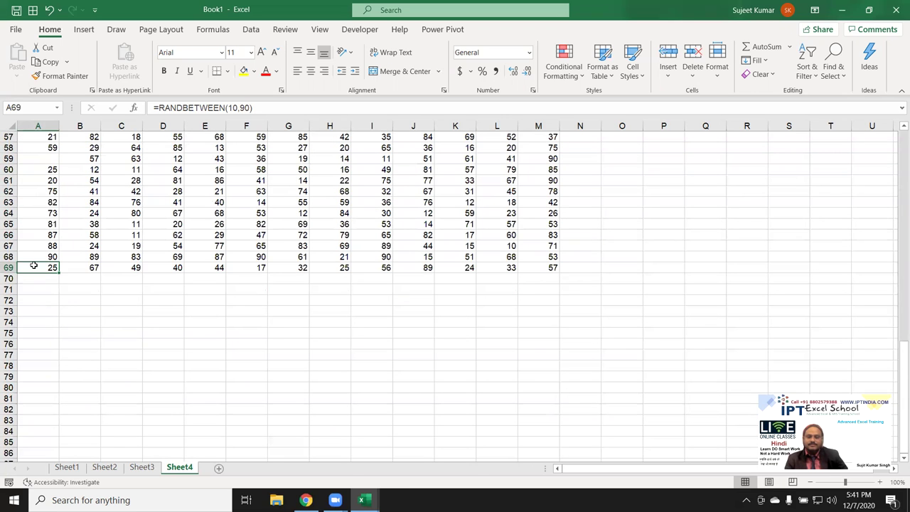
scroll(34, 265, "up", 1)
scroll(33, 264, "up", 1)
scroll(33, 265, "up", 3)
scroll(34, 265, "up", 1)
scroll(33, 265, "up", 4)
scroll(33, 265, "up", 1)
scroll(36, 263, "up", 5)
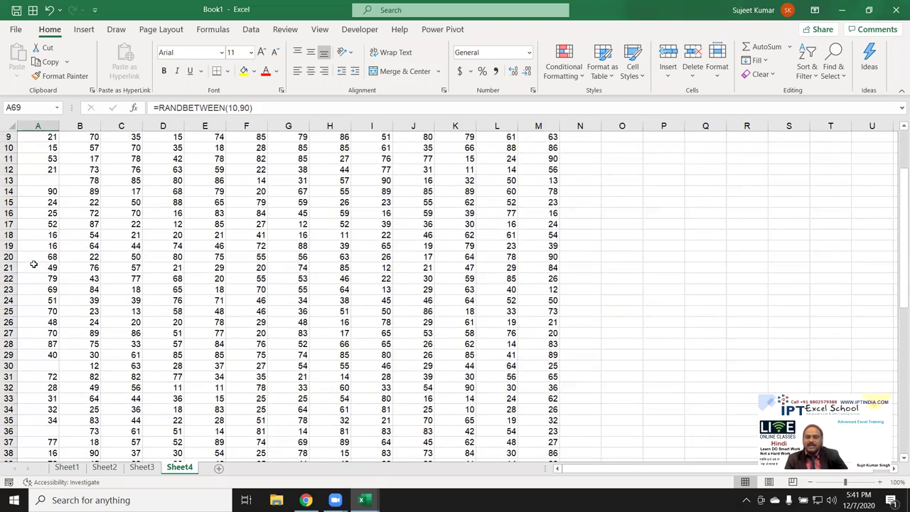
scroll(45, 278, "down", 9)
scroll(44, 278, "down", 8)
scroll(45, 278, "up", 3)
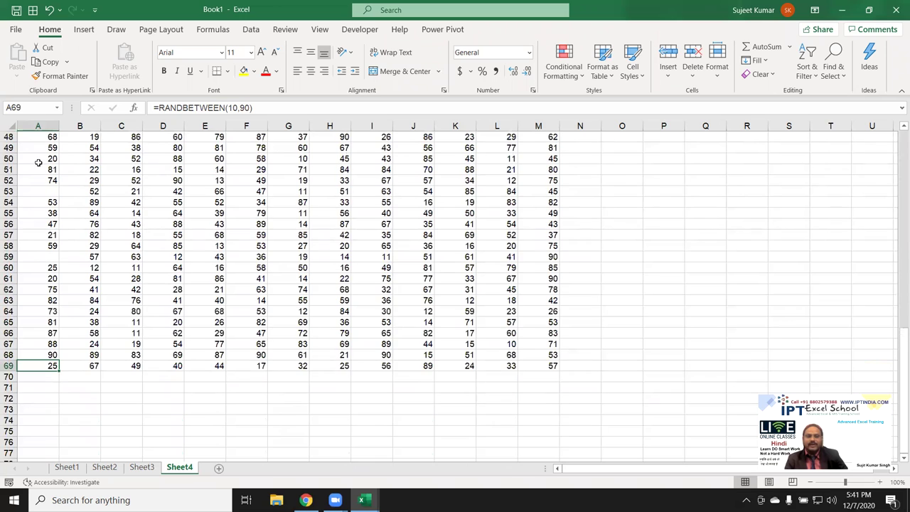
Step: Go to A65000 via the Name Box, return to A69 with Ctrl+Up, and scroll up
left_click(44, 108)
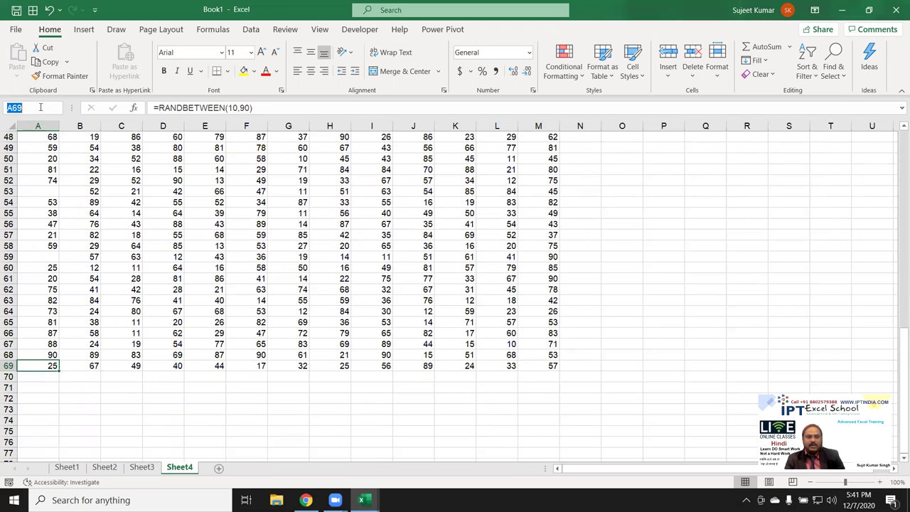
type("a65000")
key("Return")
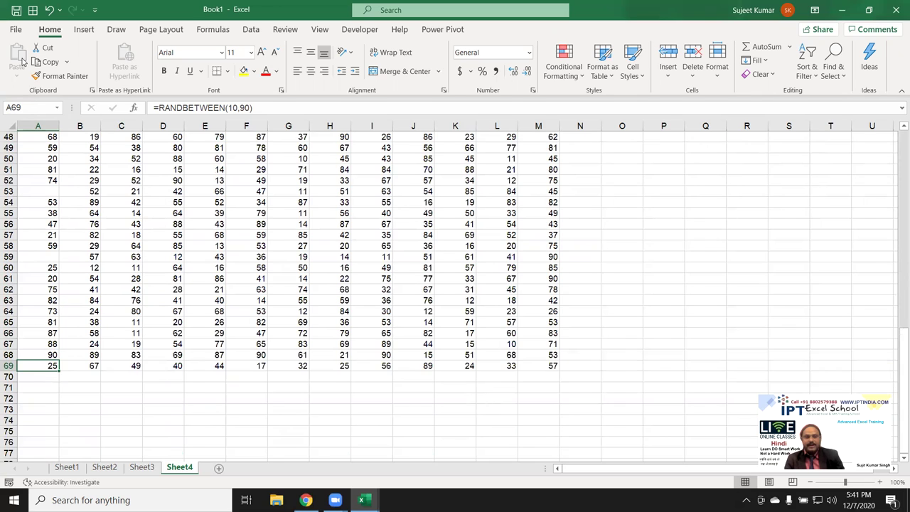
scroll(44, 303, "down", 3)
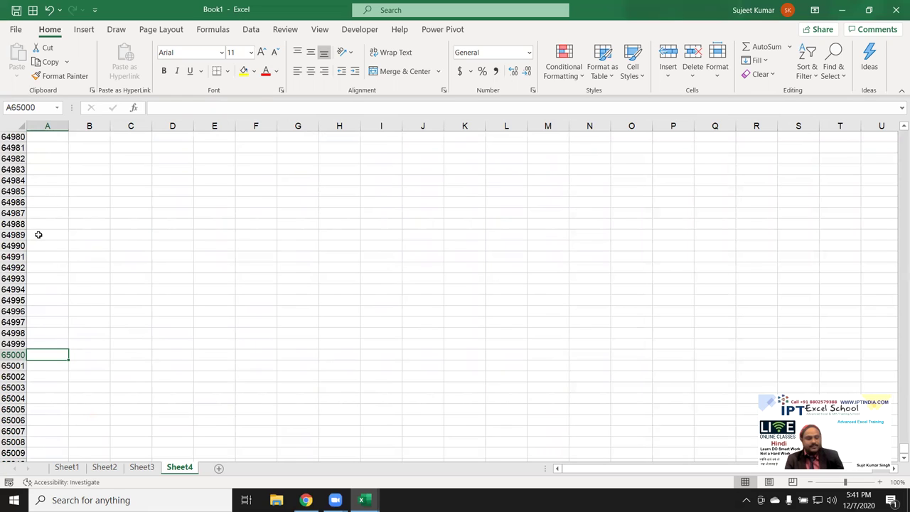
key("ctrl+Up")
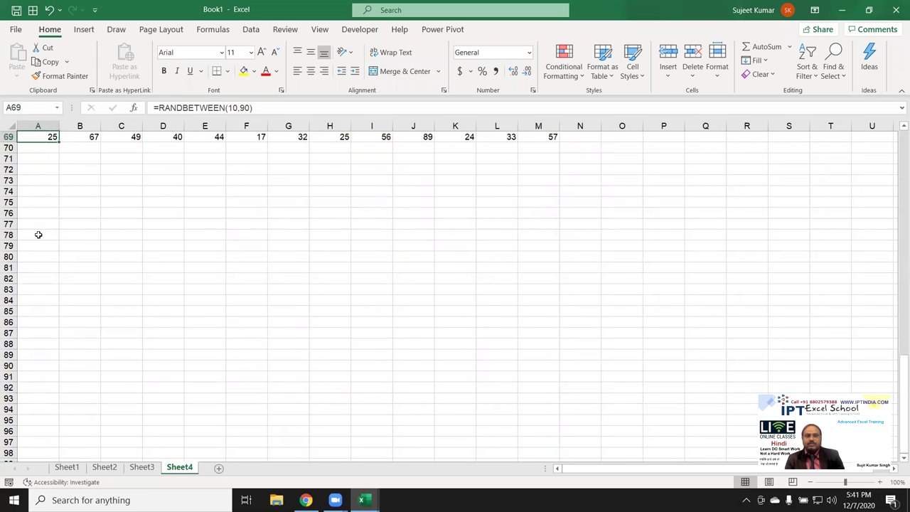
scroll(38, 234, "up", 5)
scroll(43, 244, "up", 5)
scroll(42, 245, "up", 1)
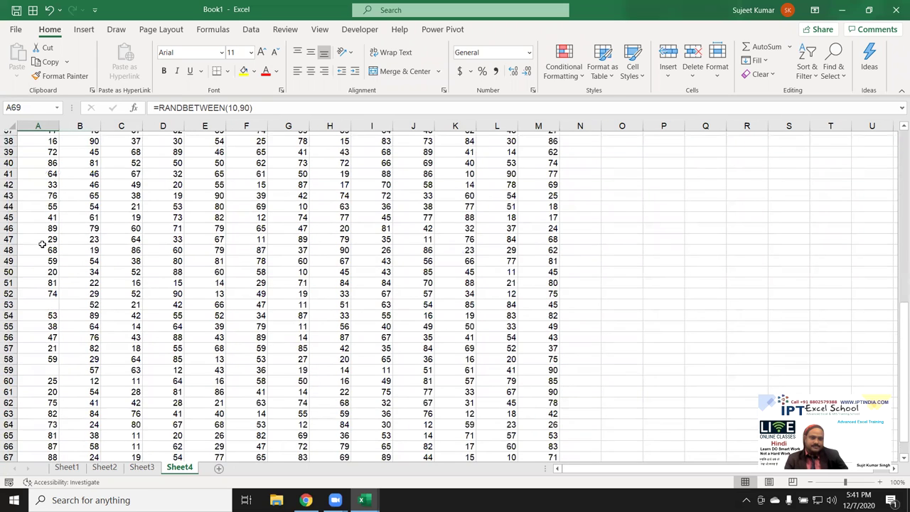
scroll(42, 244, "up", 5)
scroll(43, 244, "up", 4)
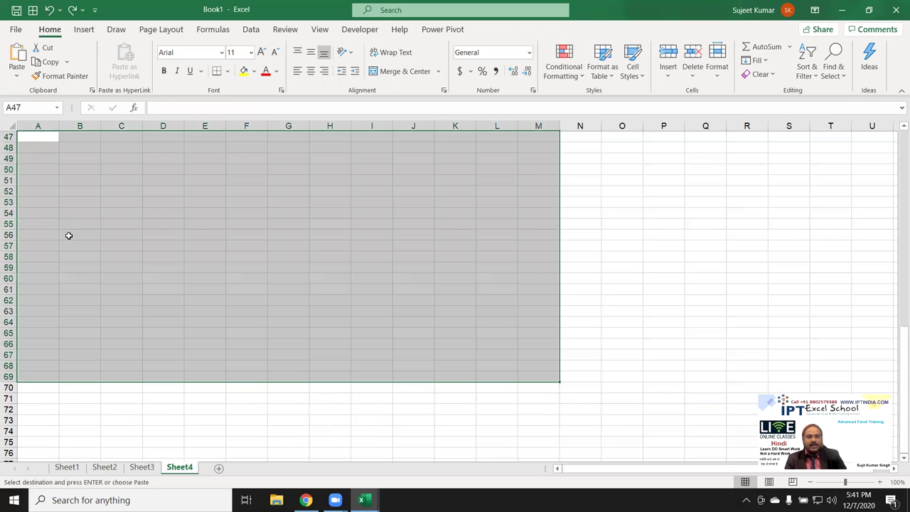
Step: Select B31 and undo the pasted copy below row 23
scroll(69, 235, "up", 4)
scroll(52, 237, "up", 3)
left_click(70, 197)
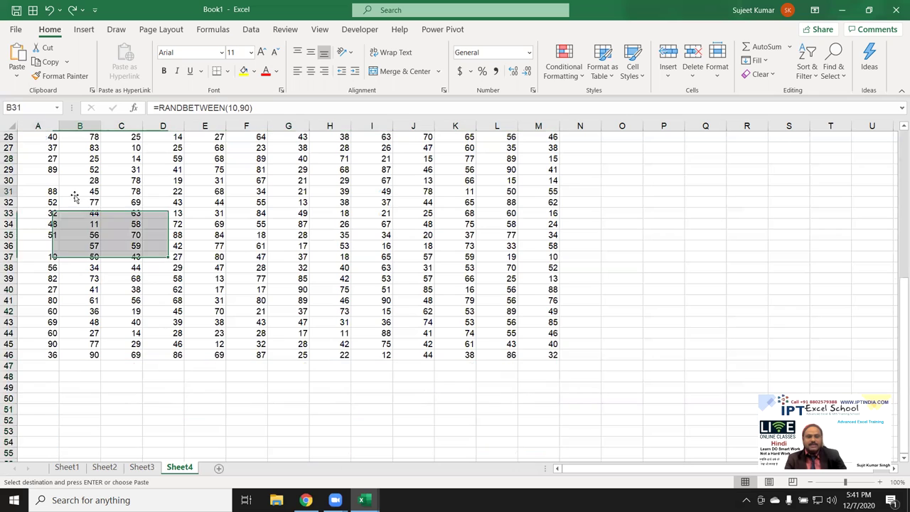
scroll(64, 213, "up", 4)
left_click(60, 242)
key("ctrl+shift+End")
key("Delete")
Step: Undo the column A deletions to refill the gaps, then select the A1:M23 region
scroll(57, 232, "up", 5)
left_click_drag(51, 171, 35, 343)
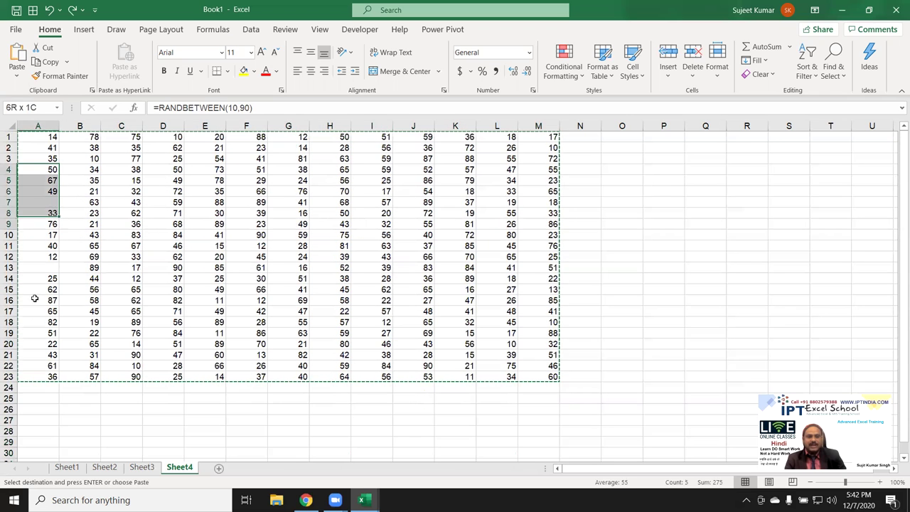
key("Escape")
key("ctrl+d")
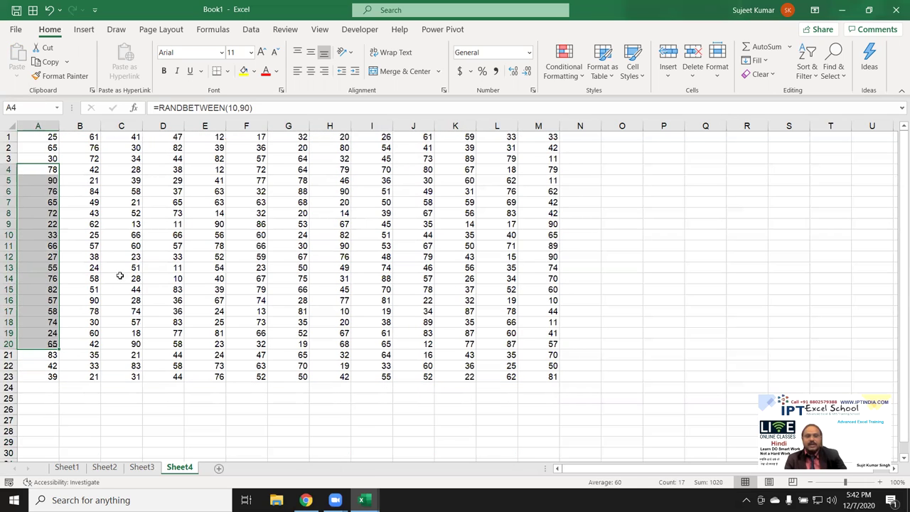
left_click(51, 148)
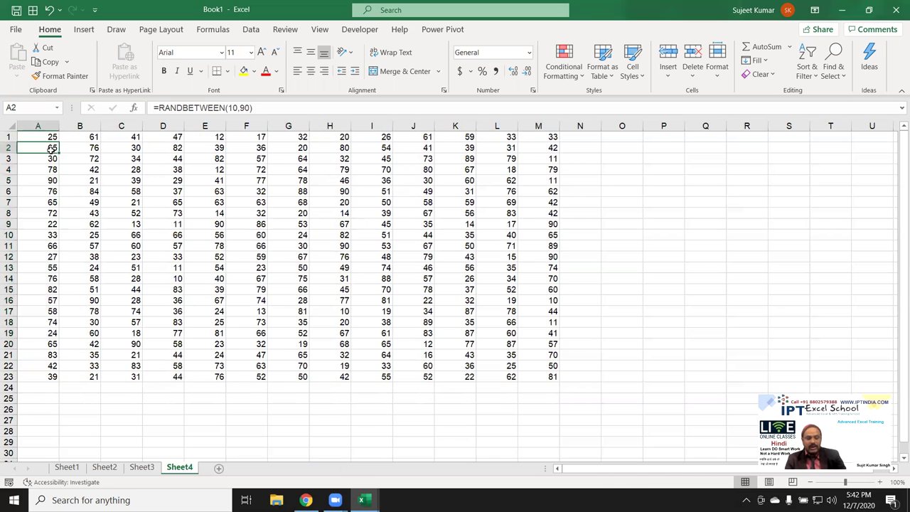
key("ctrl+a")
Step: Enter the letter a in empty cells O4, P7 and Q5 beside the number grid
left_click(577, 187)
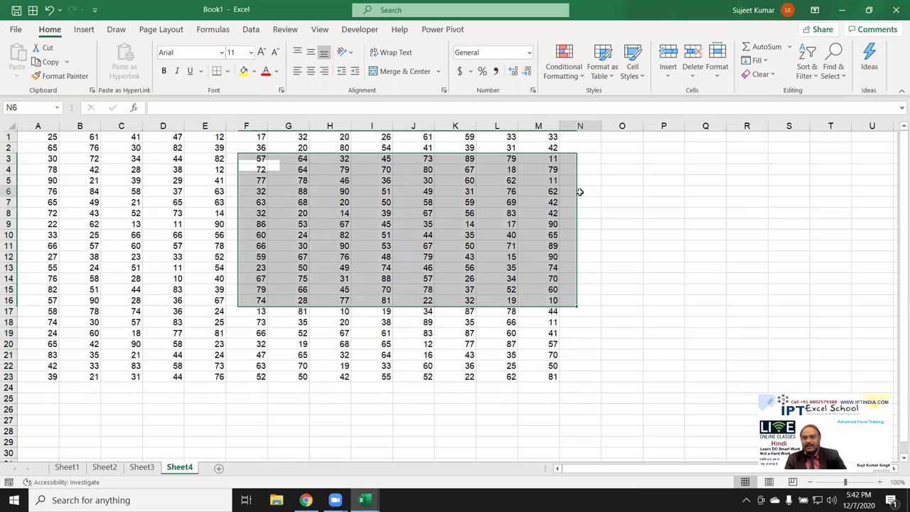
left_click(605, 166)
key("Return")
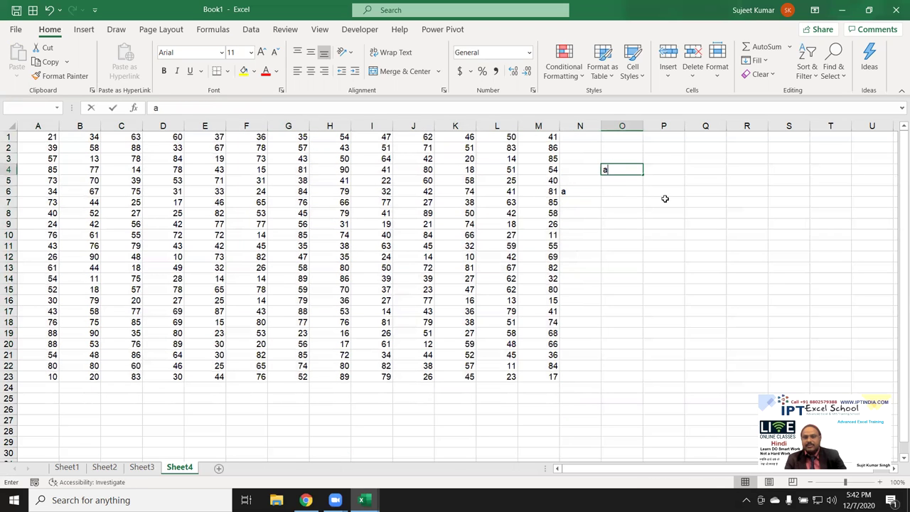
left_click(663, 202)
type("a")
left_click(705, 182)
type("a")
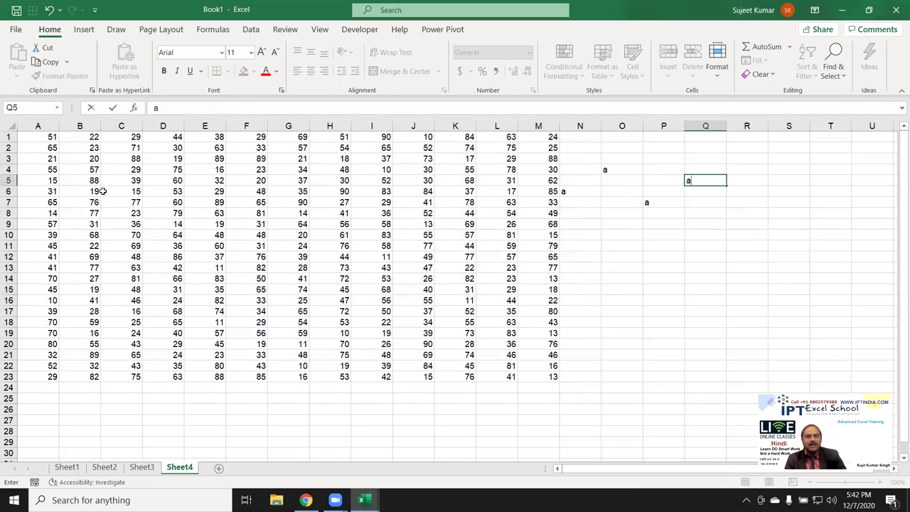
Step: Select the whole filled region A1:Q23 with Ctrl+A, then just the A1:M23 block
left_click(102, 190)
key("ctrl+a")
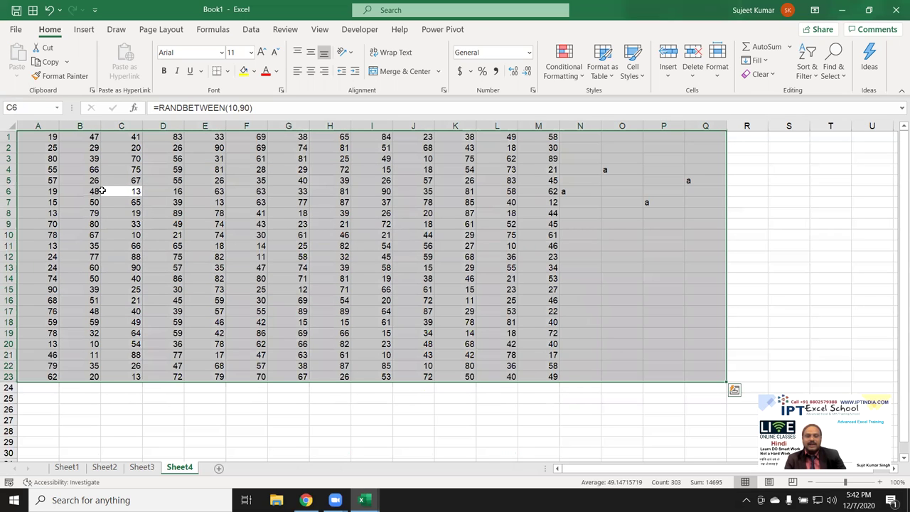
left_click(33, 137)
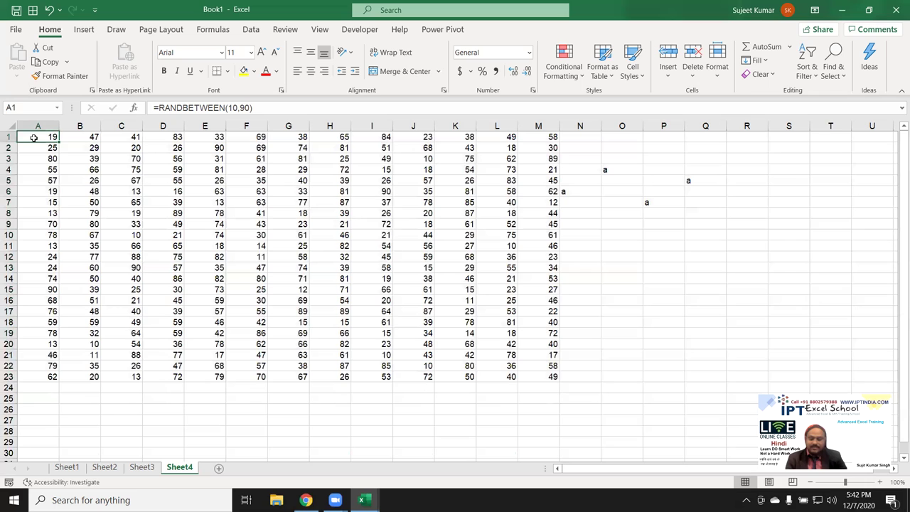
key("ctrl+shift+Right")
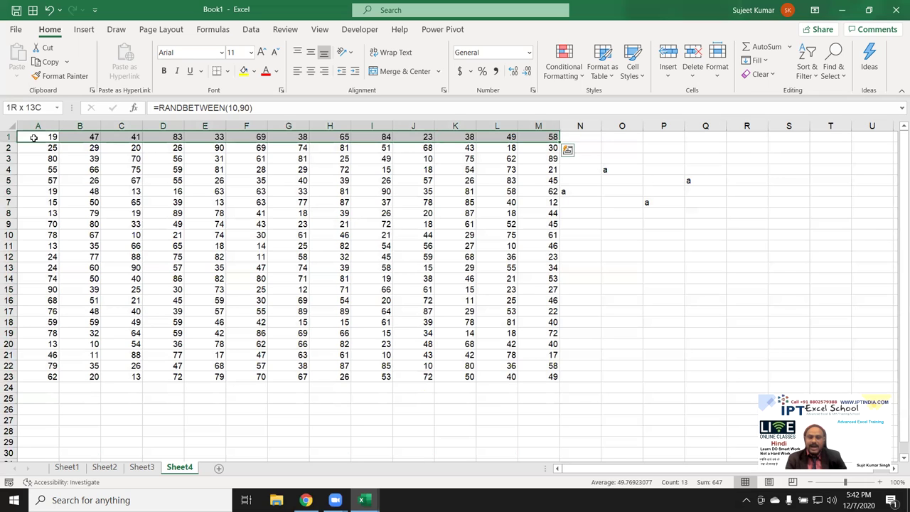
key("ctrl+shift+Down")
Step: Reselect A1:M23 twice more from A1 using Ctrl+Shift+Right and Ctrl+Shift+Down
left_click(34, 138)
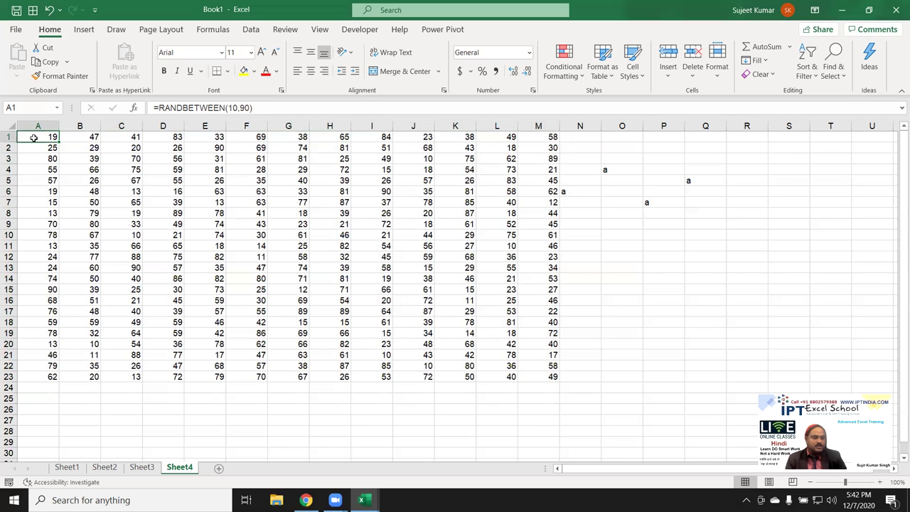
key("ctrl+shift+Right")
key("ctrl+shift+Down")
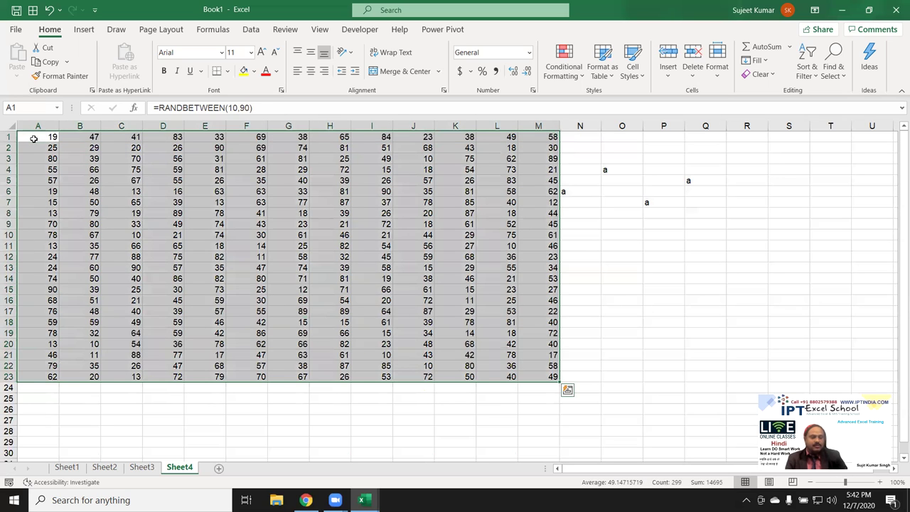
left_click(34, 137)
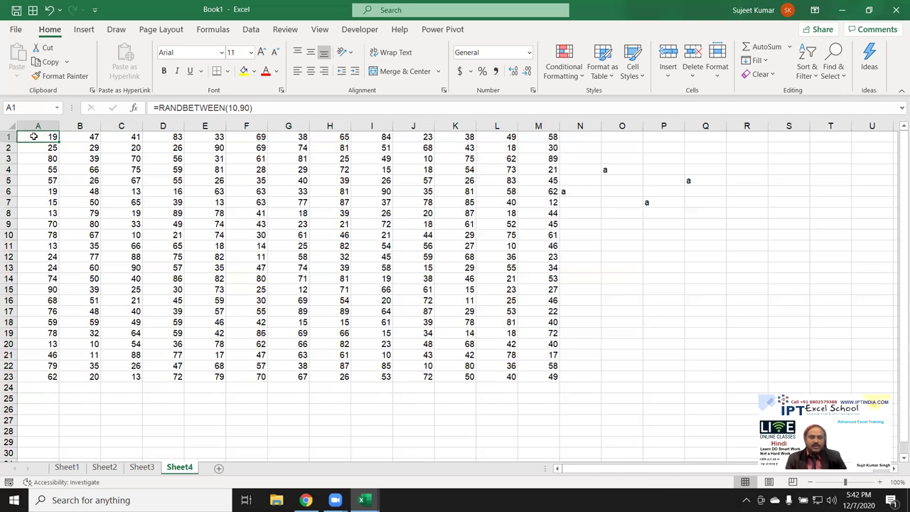
key("ctrl+shift+Right")
key("ctrl+shift+Down")
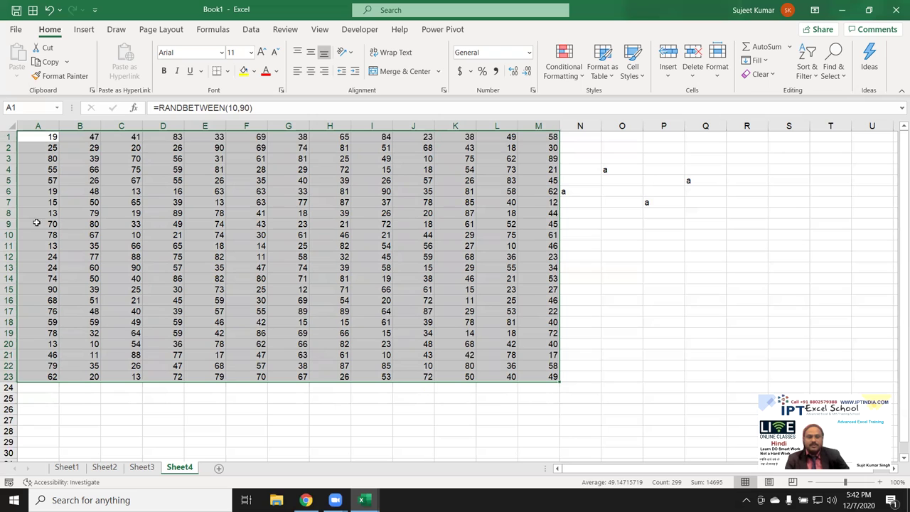
Step: Delete the stray a entries in N2:Q10, then select the A1:M23 number grid
left_click(133, 189)
left_click(412, 202)
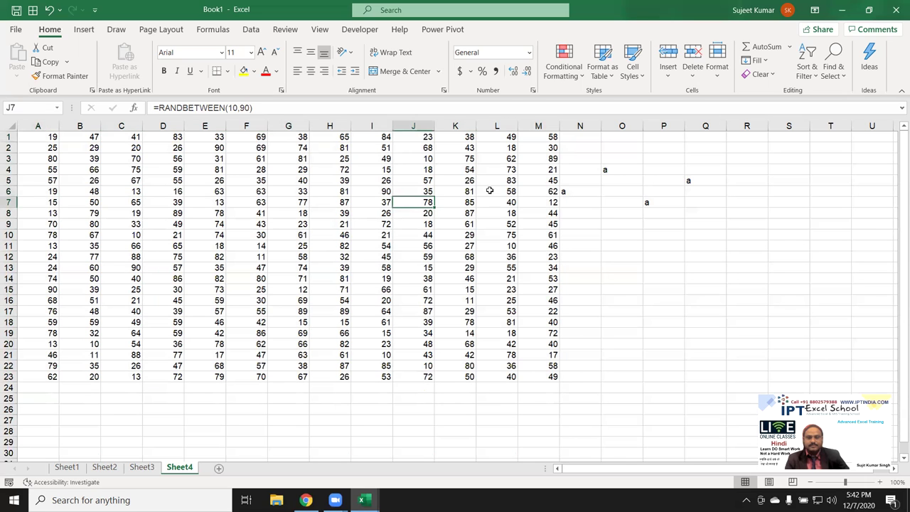
left_click_drag(568, 145, 690, 224)
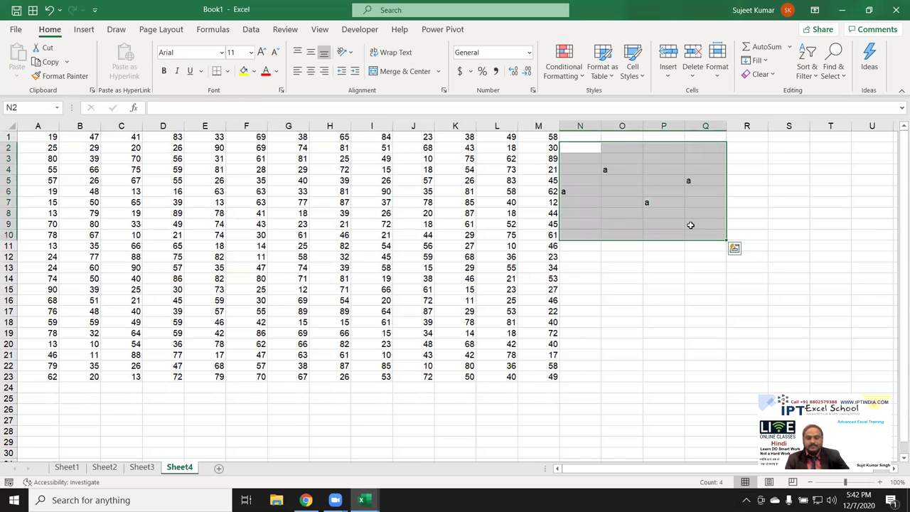
key("Delete")
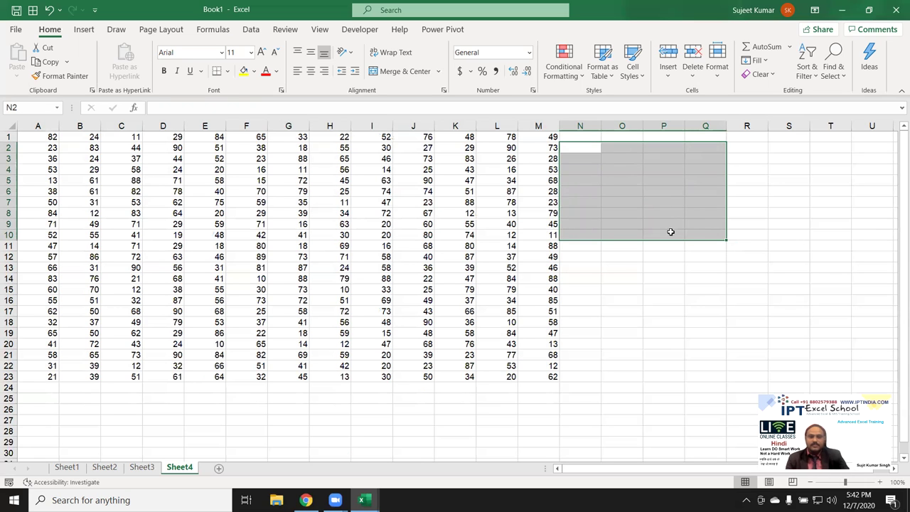
left_click_drag(42, 137, 538, 377)
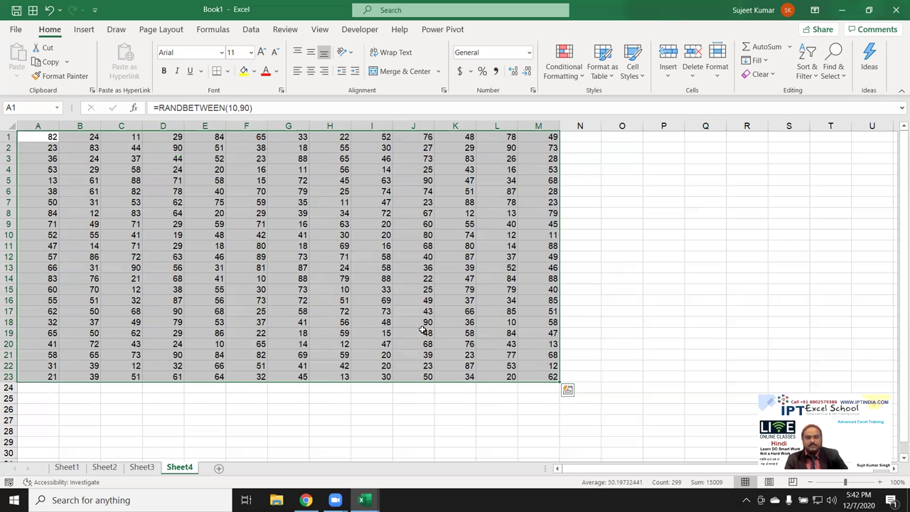
Step: Move between single cells in the grid such as D9, H12, A1, H20 and I7
left_click(179, 226)
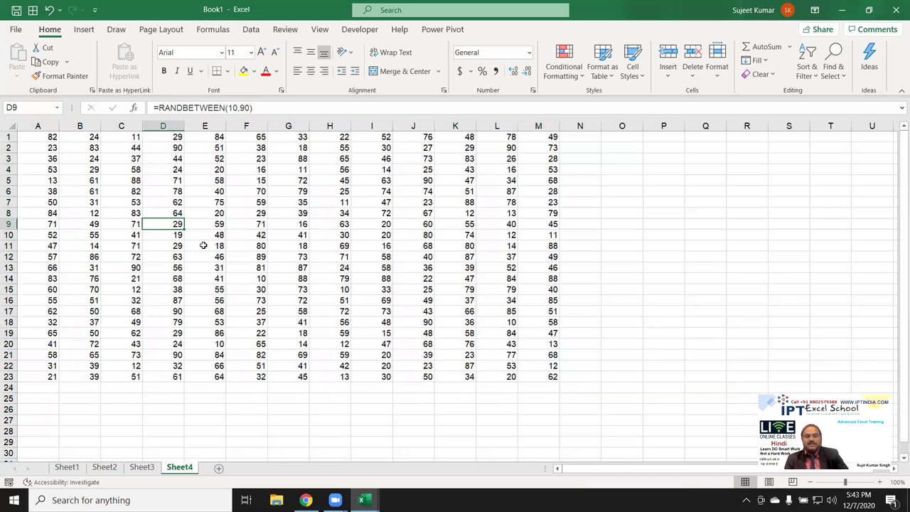
left_click(332, 258)
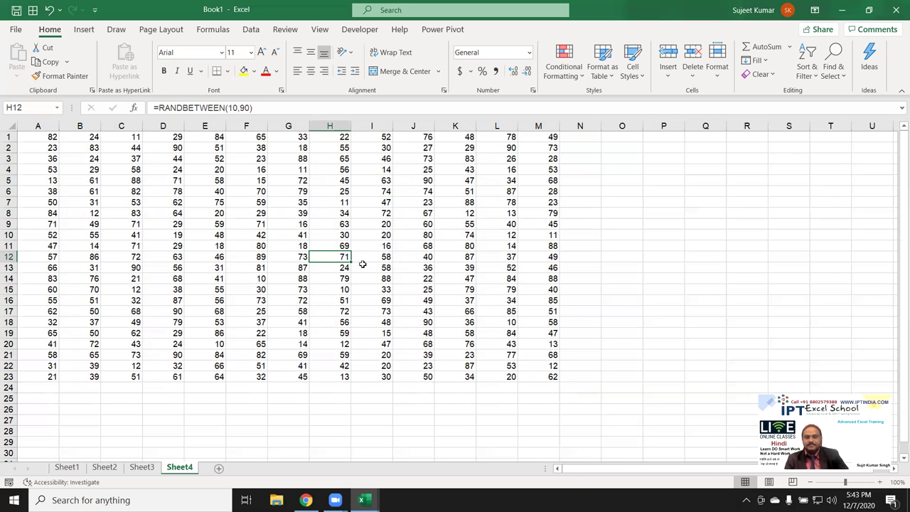
left_click(477, 228)
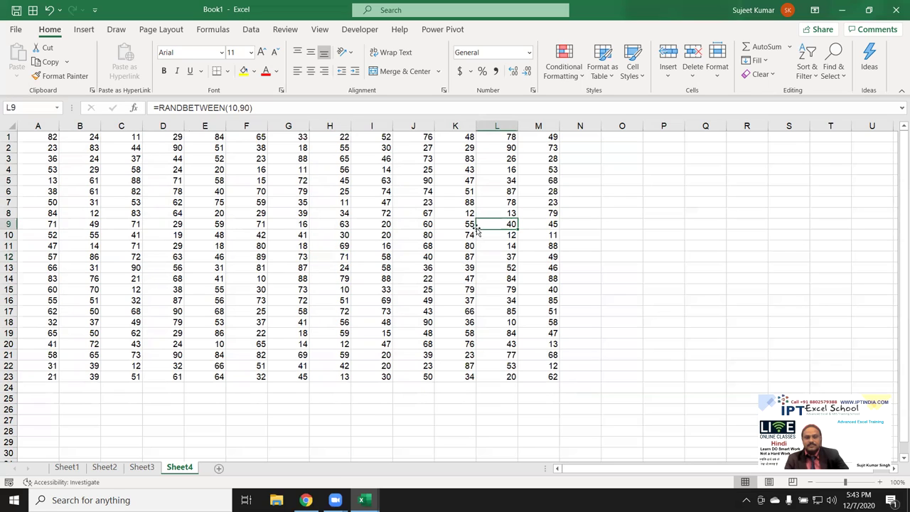
left_click(83, 192)
left_click(43, 136)
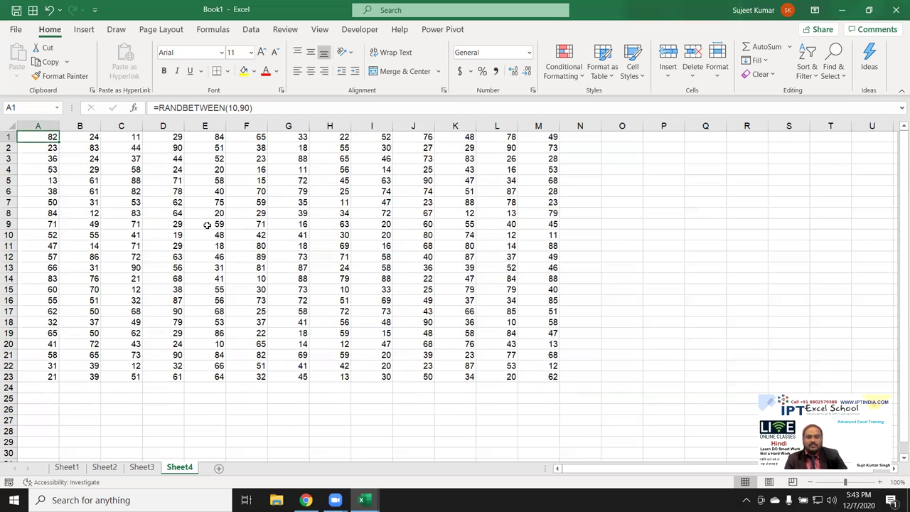
left_click(336, 199)
left_click(437, 225)
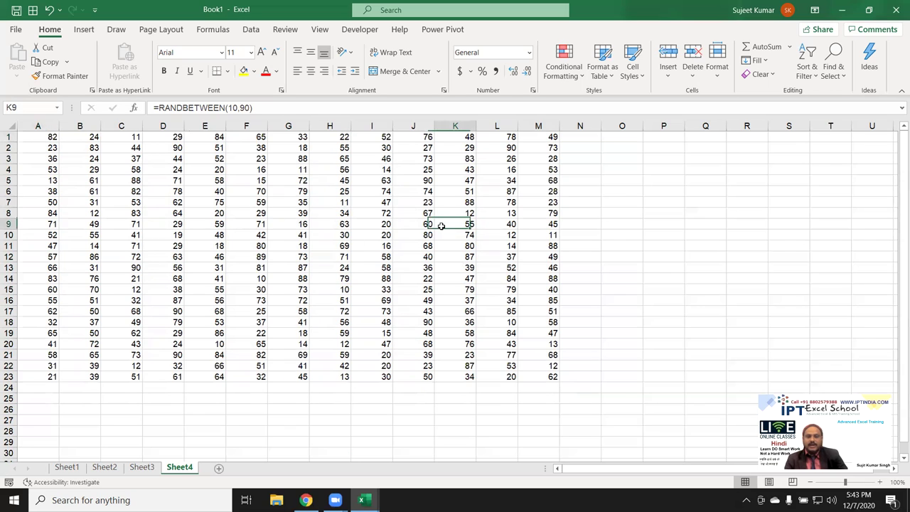
left_click(36, 211)
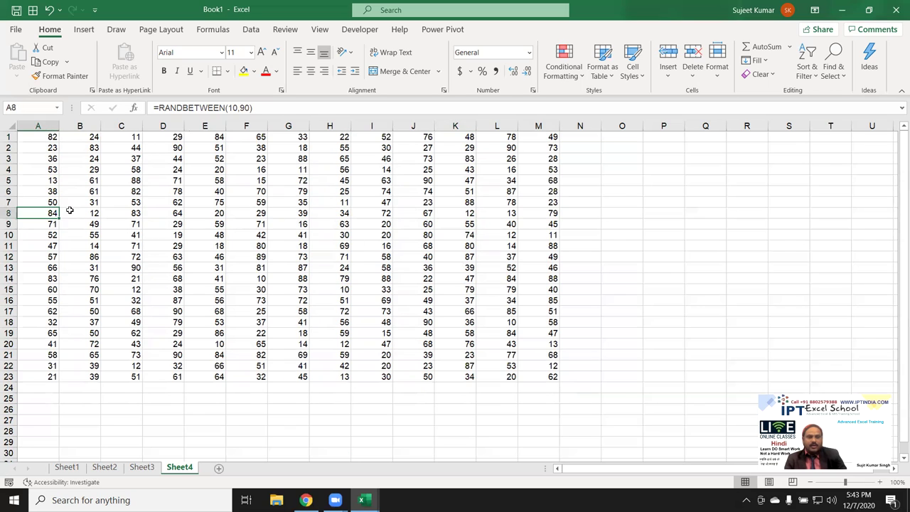
left_click(311, 344)
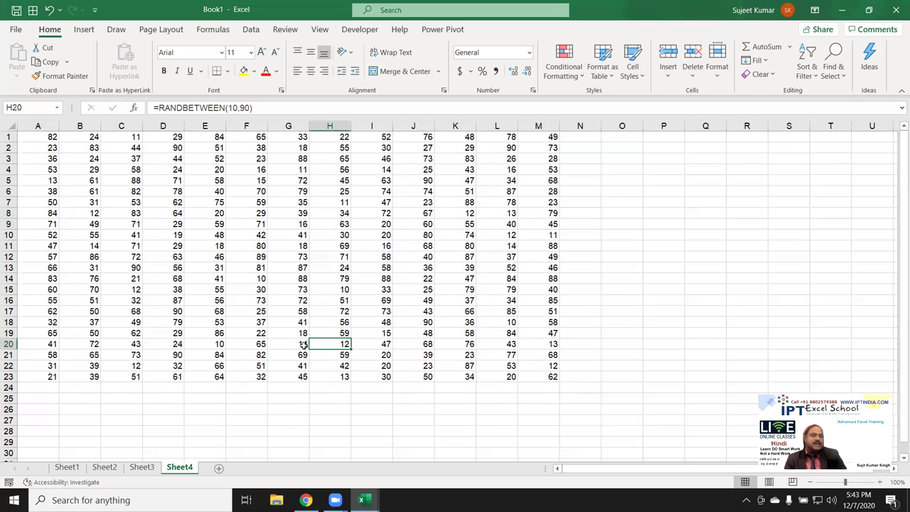
left_click(193, 201)
left_click(330, 212)
left_click(371, 202)
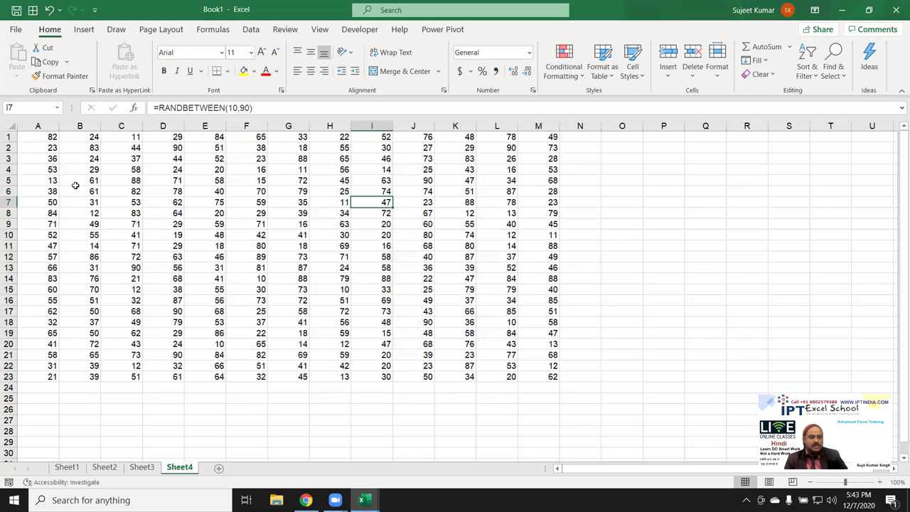
Step: Build a scattered multi-cell selection including A3, C8, F18, K5:K6, H18:I19, L2 and A10
left_click(53, 158, "ctrl")
left_click(125, 212, "ctrl")
left_click(128, 300, "ctrl")
left_click(242, 324, "ctrl")
left_click(246, 234, "ctrl")
left_click(246, 180, "ctrl")
left_click(413, 159, "ctrl")
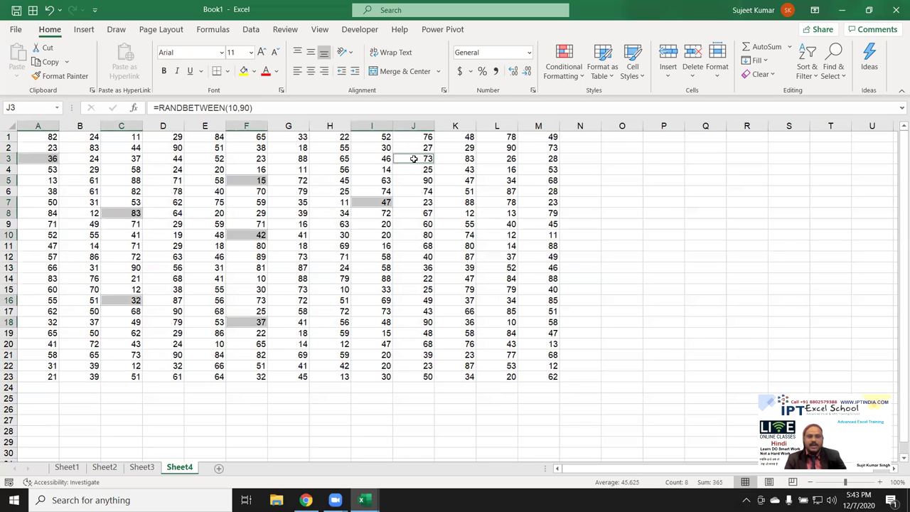
left_click_drag(455, 180, 455, 191)
left_click(455, 268, "ctrl")
left_click(371, 278, "ctrl")
left_click_drag(330, 322, 497, 344)
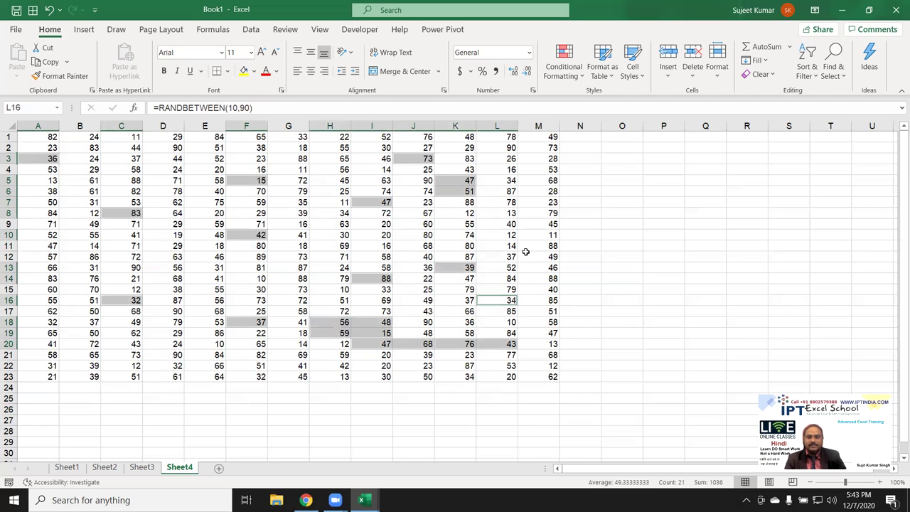
left_click(496, 300, "ctrl")
left_click(539, 246, "ctrl")
left_click_drag(538, 180, 538, 192)
left_click(538, 158, "ctrl")
left_click(511, 148, "ctrl")
left_click(246, 147, "ctrl")
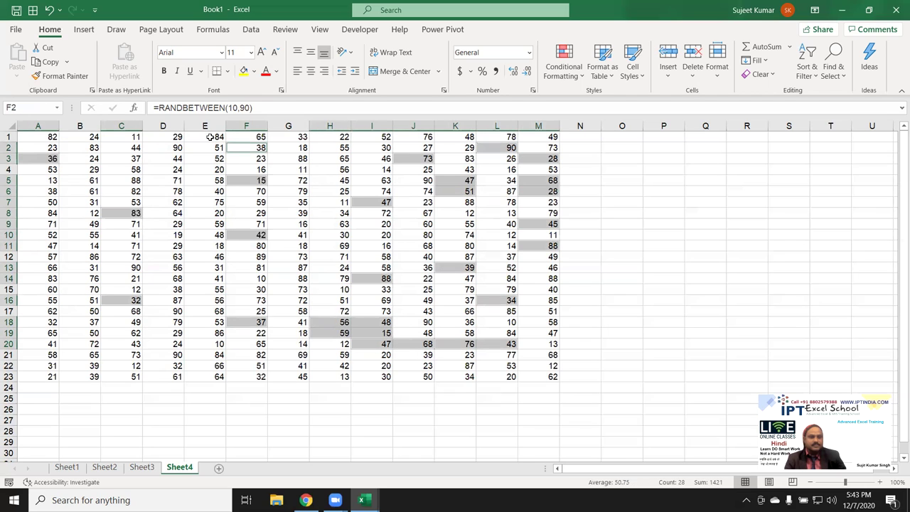
left_click(205, 137, "ctrl")
left_click(37, 313, "ctrl")
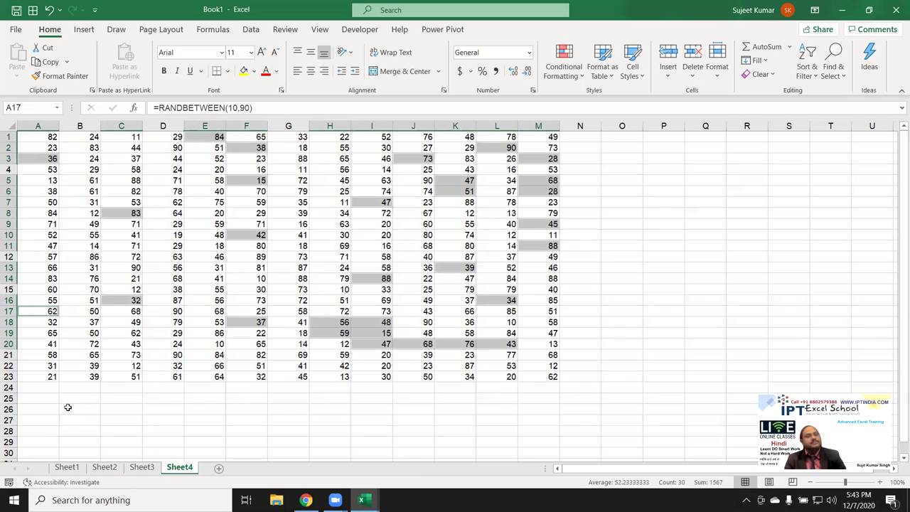
left_click(57, 238, "ctrl")
Step: Select twelve cells including A2, D4, B12, E18 and D8, fill them yellow, then undo
left_click(170, 270)
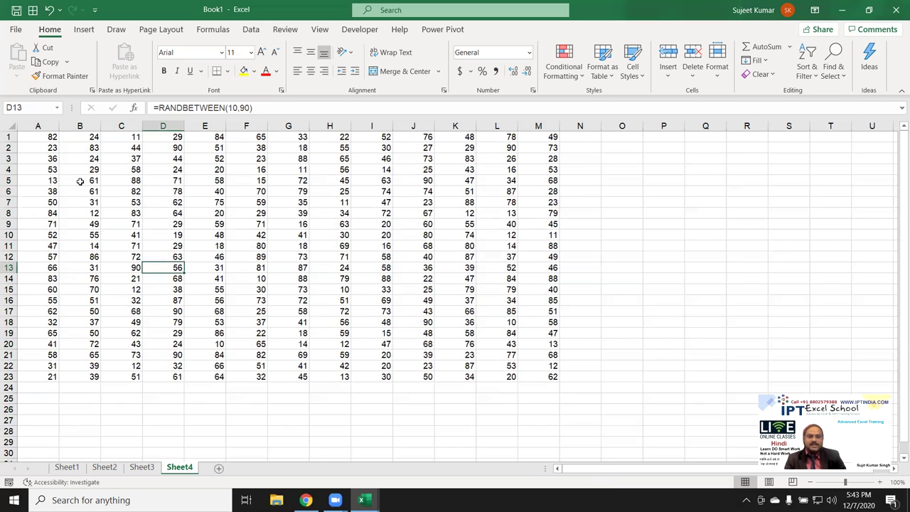
left_click(46, 148)
left_click(163, 170, "ctrl")
left_click(68, 254, "ctrl")
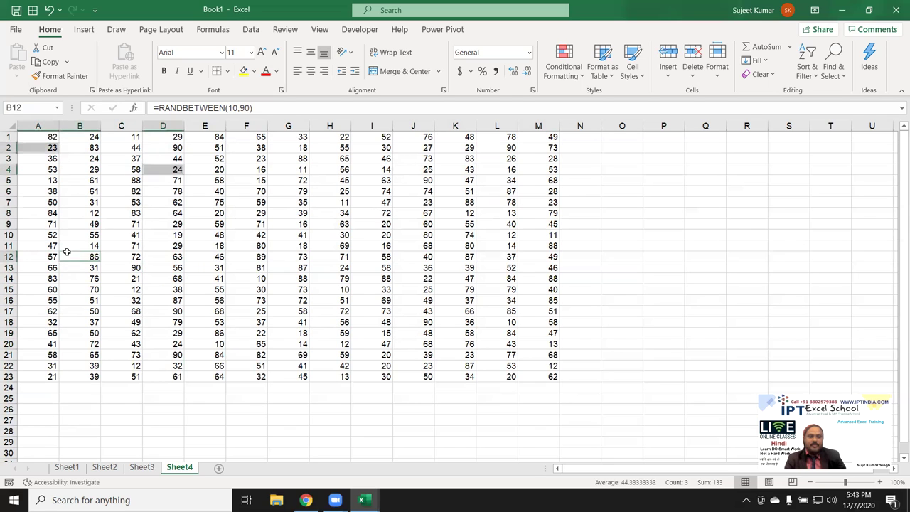
left_click(192, 323, "ctrl")
left_click(288, 245, "ctrl")
left_click(284, 190, "ctrl")
left_click(251, 186, "ctrl")
left_click(248, 235, "ctrl")
left_click(206, 235, "ctrl")
left_click(167, 234, "ctrl")
left_click(167, 246, "ctrl")
left_click(147, 213, "ctrl")
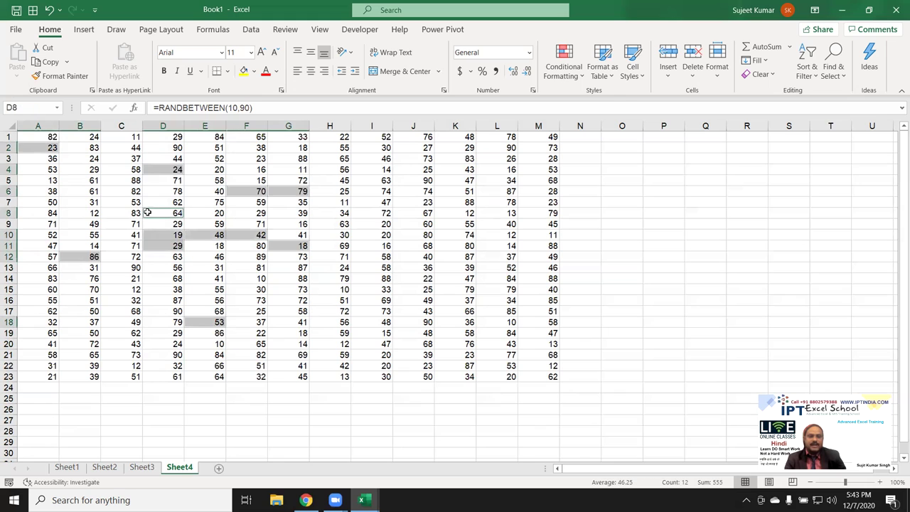
left_click(243, 70)
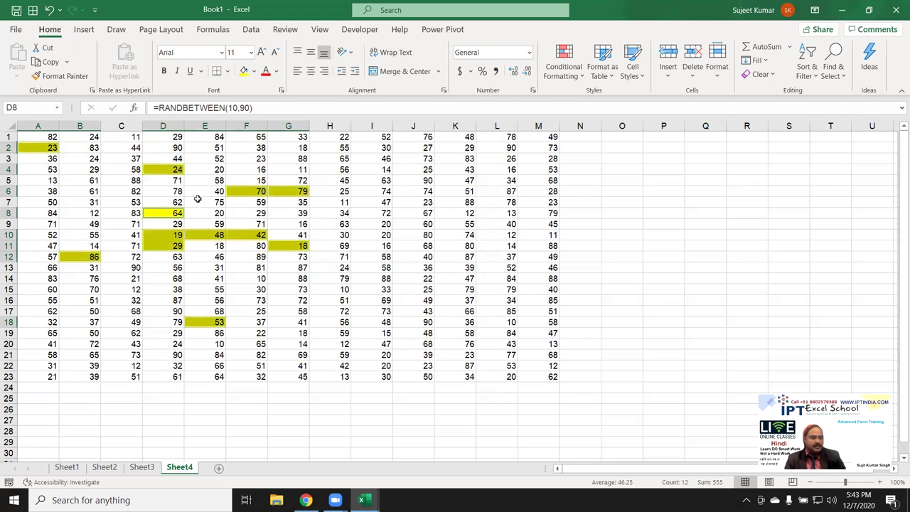
key("ctrl+z")
Step: Try copying a scattered selection of cells and row 7, and dismiss the multiple-selections warning
left_click(236, 215)
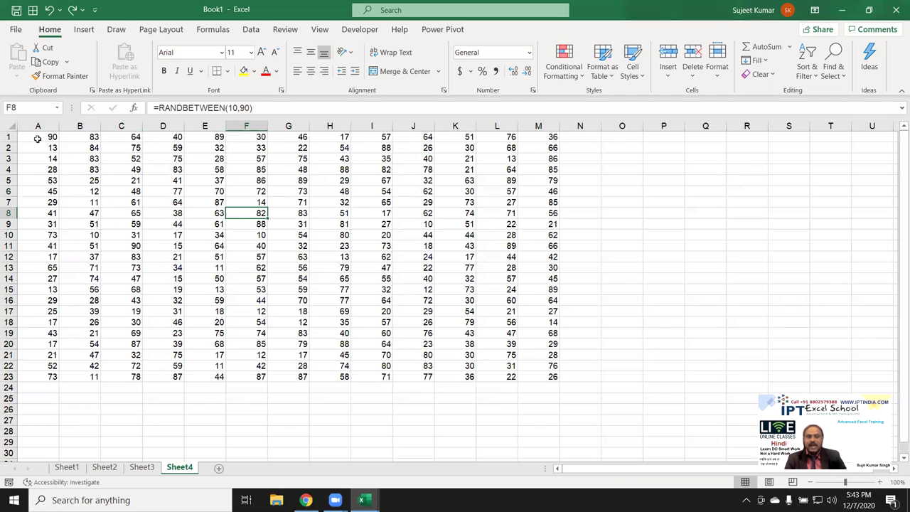
left_click_drag(39, 137, 107, 149)
left_click(163, 192)
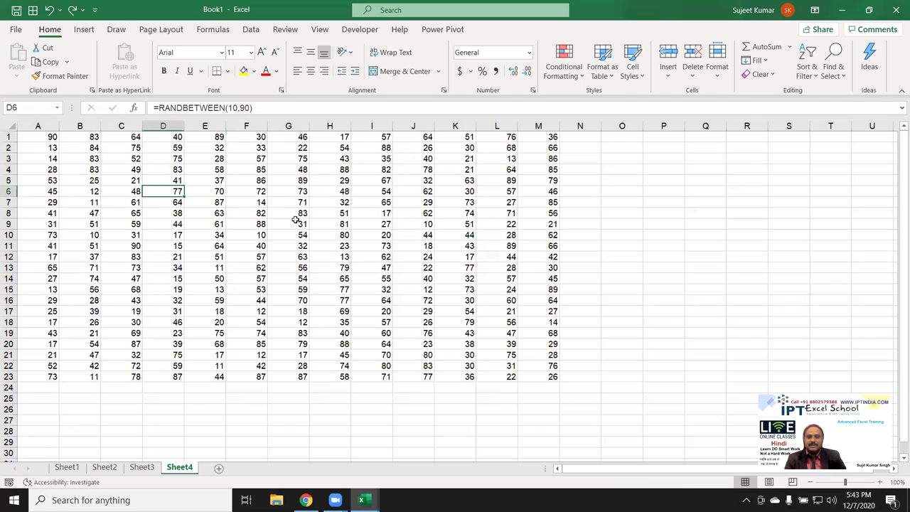
left_click(288, 224, "ctrl")
left_click(162, 376, "ctrl")
left_click_drag(62, 311, 78, 300)
left_click(10, 202, "ctrl")
left_click(205, 180, "ctrl")
left_click(288, 180, "ctrl")
left_click(330, 170, "ctrl")
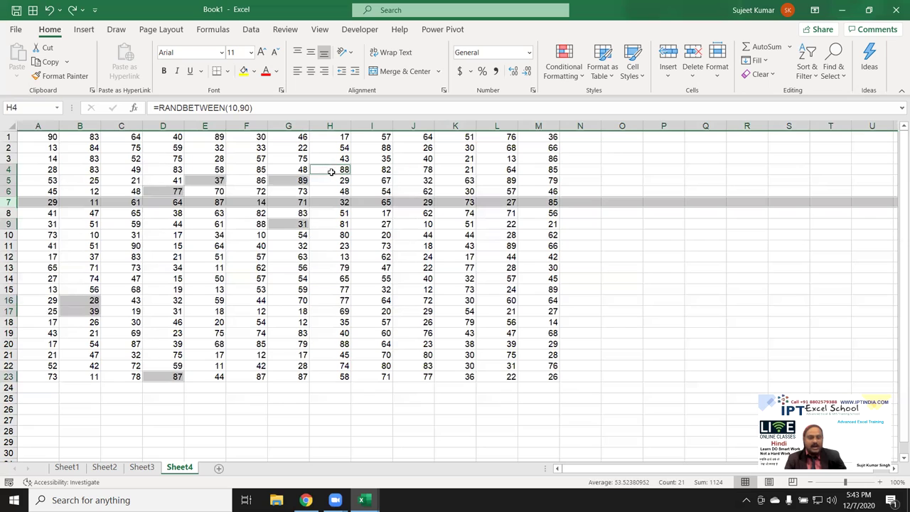
key("ctrl+c")
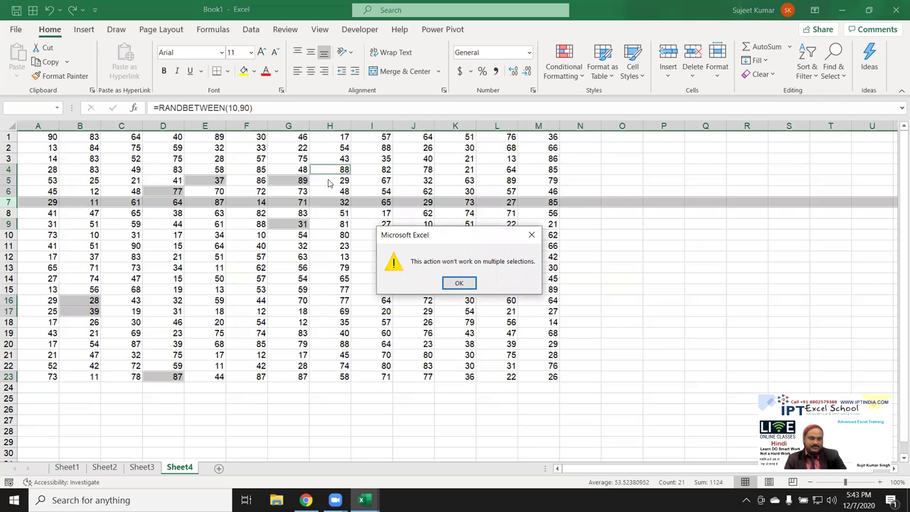
key("Return")
Step: Copy A1:C1 and A6:C6 together and paste them into O2:Q3
left_click(256, 241)
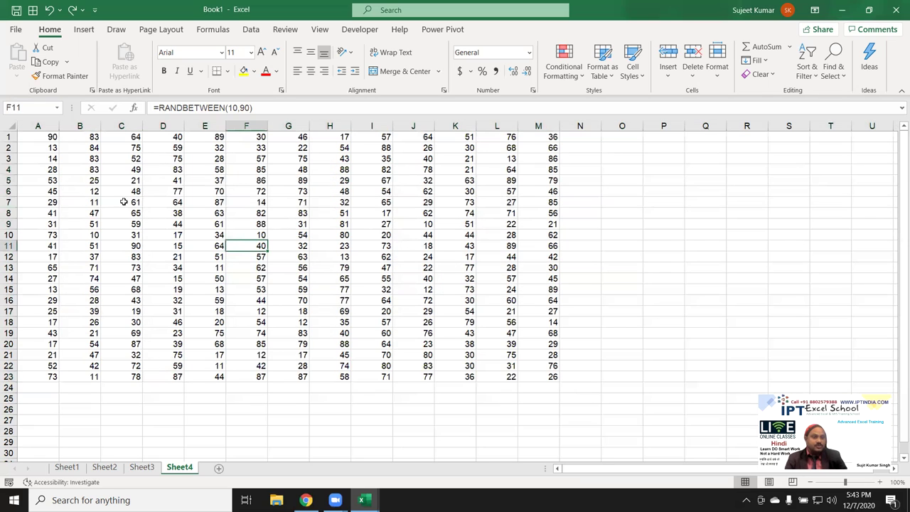
left_click_drag(43, 137, 116, 138)
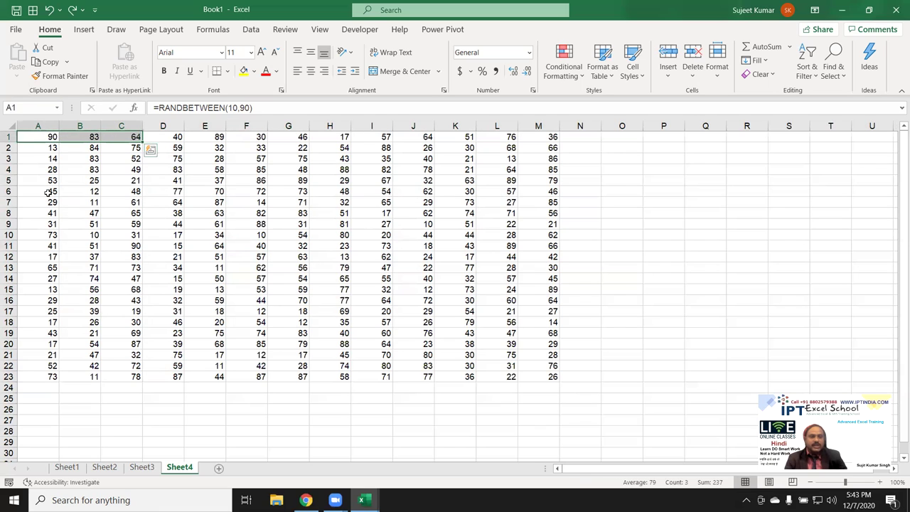
left_click_drag(47, 192, 111, 192, "ctrl")
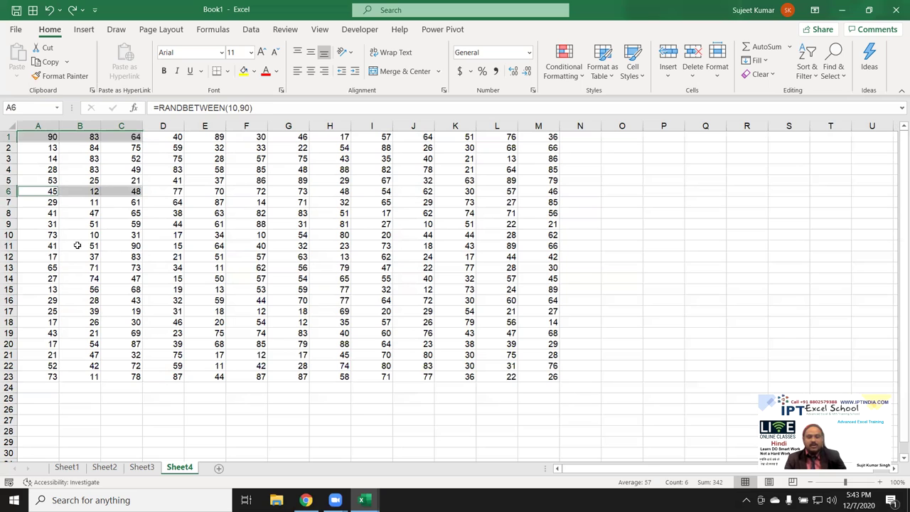
key("ctrl+c")
left_click(610, 148)
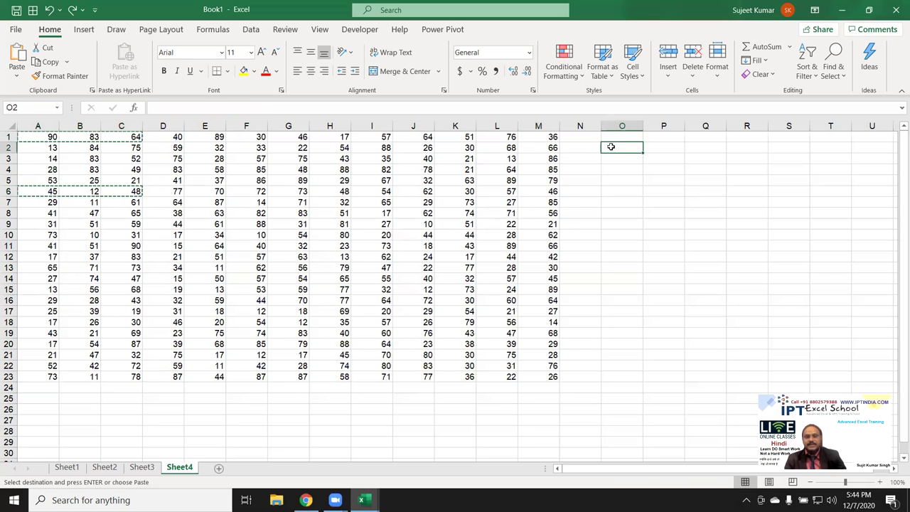
key("ctrl+v")
key("Escape")
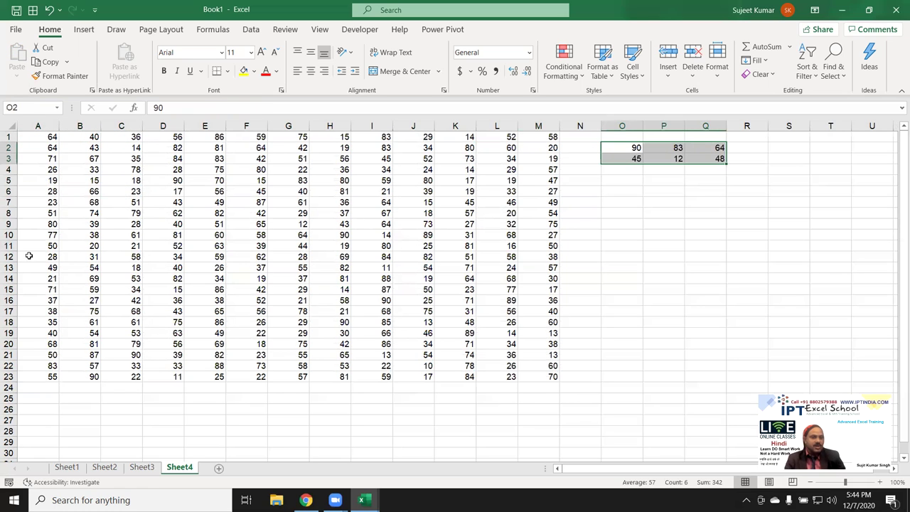
left_click(35, 126)
left_click(39, 137)
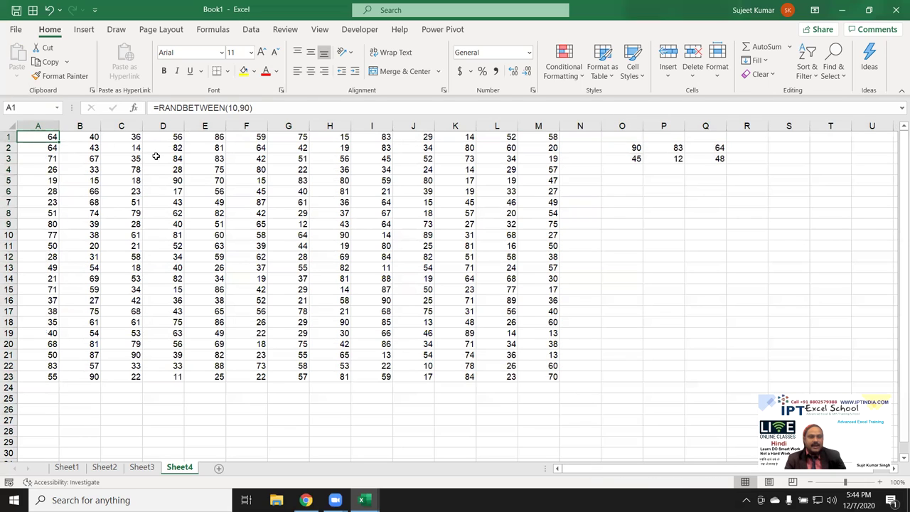
left_click(172, 137, "ctrl")
left_click(304, 135, "ctrl")
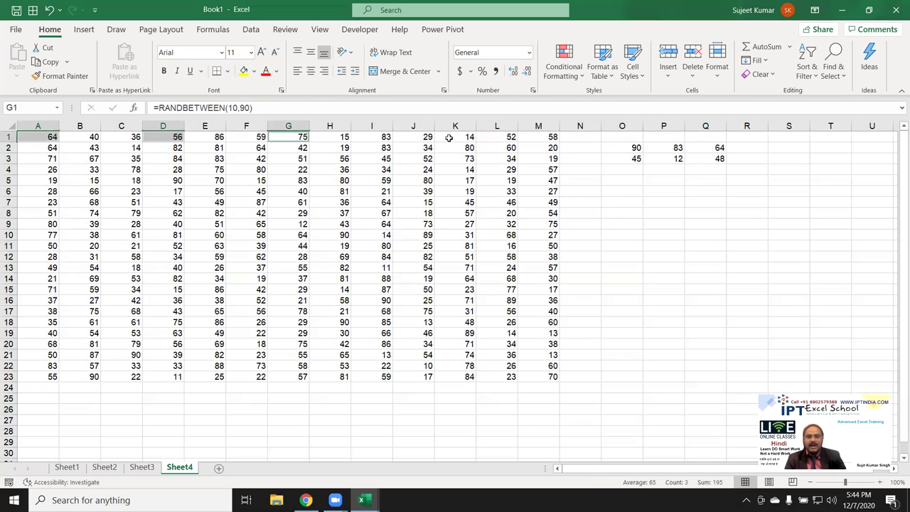
left_click(449, 137, "ctrl")
key("ctrl+c")
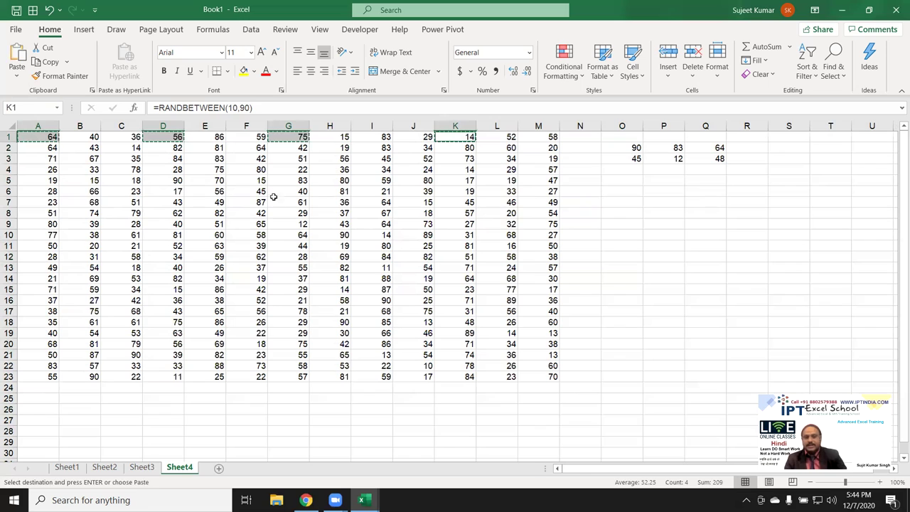
key("Escape")
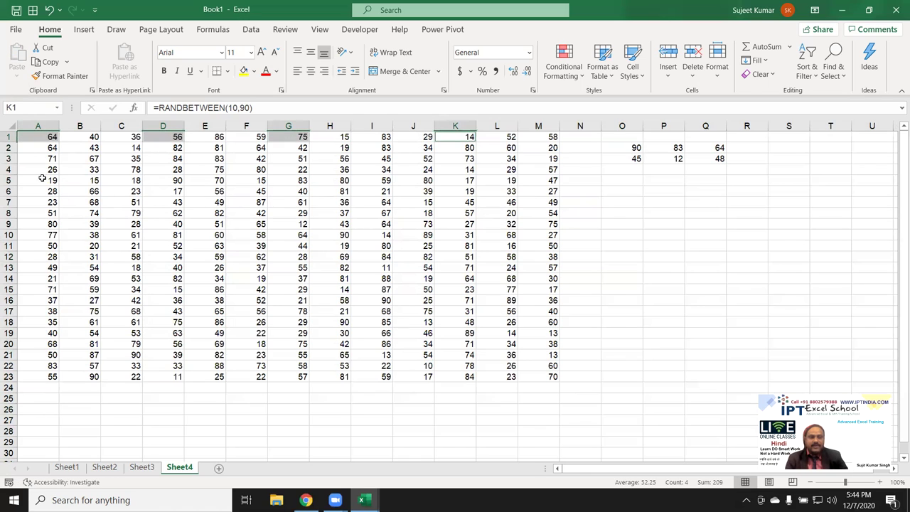
left_click(44, 181, "ctrl")
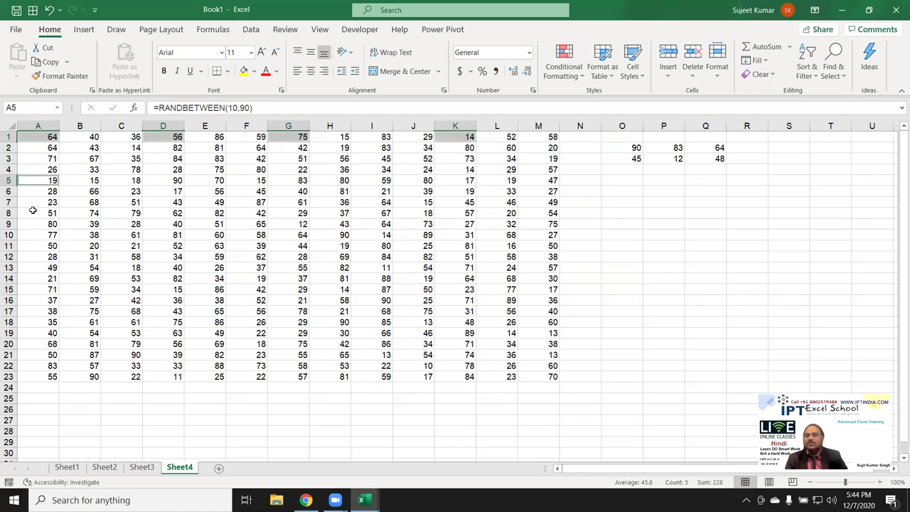
key("ctrl+c")
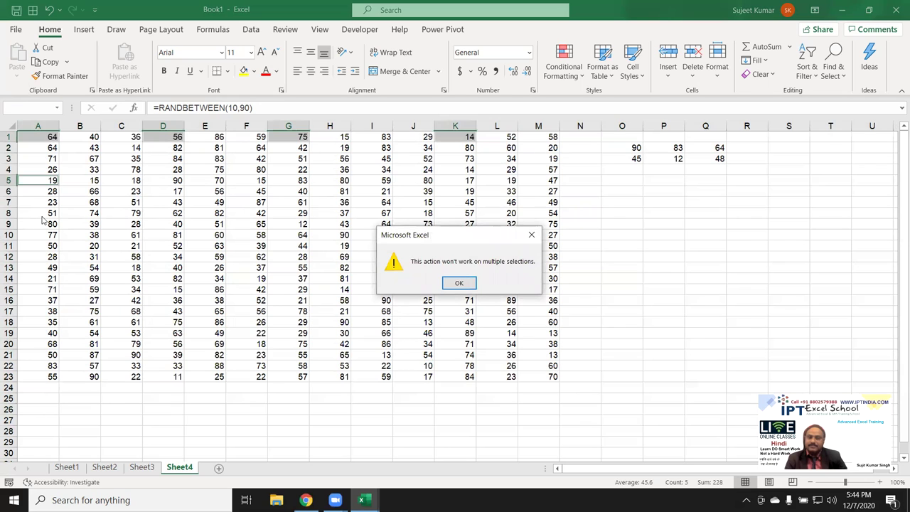
key("Return")
left_click(158, 179, "ctrl")
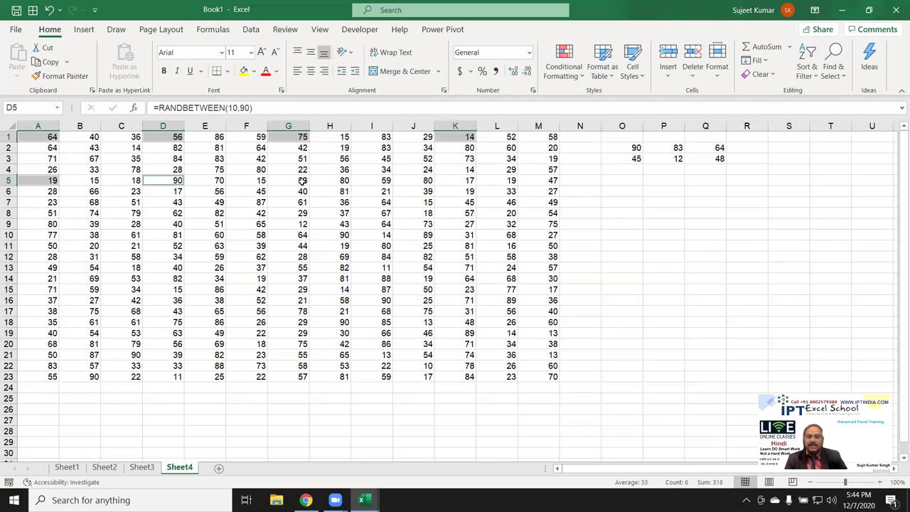
left_click(302, 180, "ctrl")
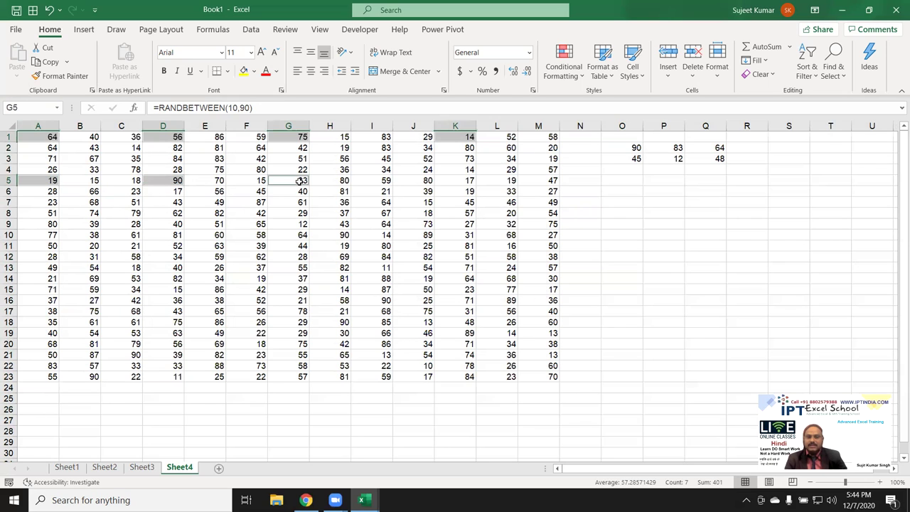
left_click(451, 180, "ctrl")
key("ctrl+c")
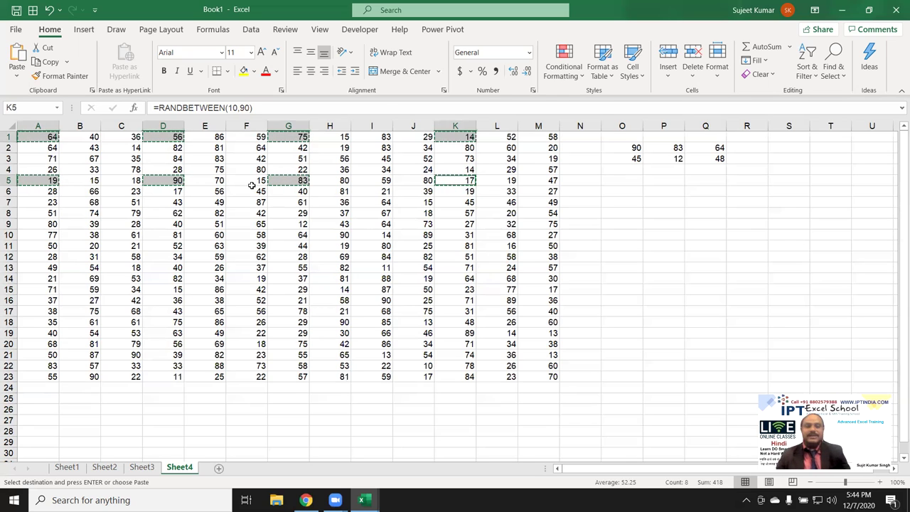
key("Escape")
left_click(596, 192)
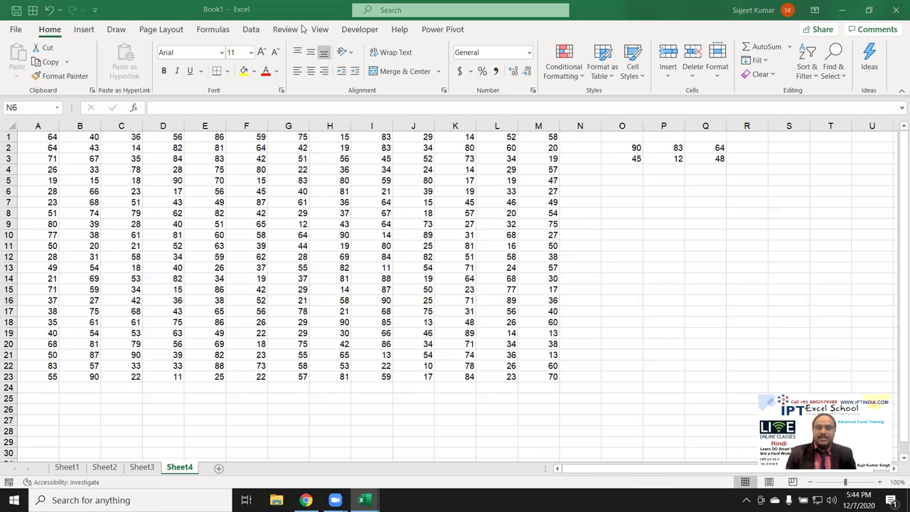
Step: Create a new blank workbook and add sheets until it has Sheet1 through Sheet5
key("ctrl+n")
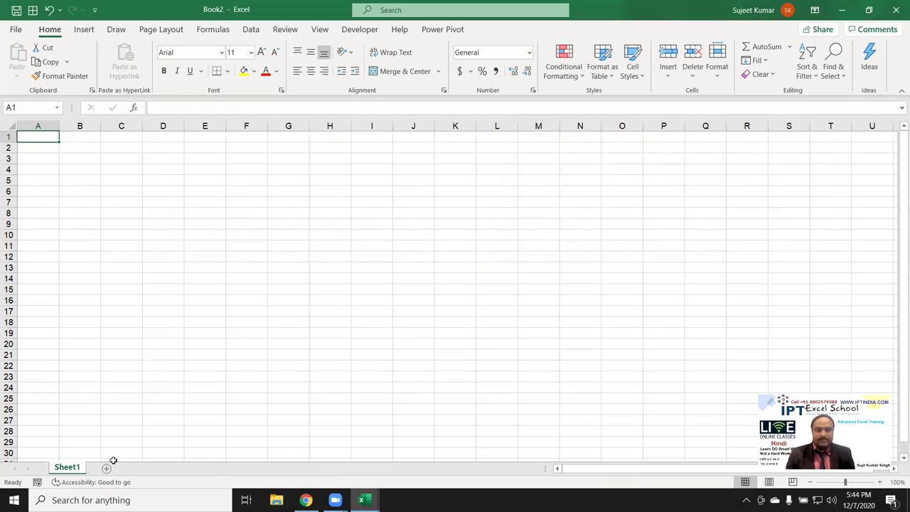
left_click(108, 469)
left_click(143, 469)
left_click(179, 469)
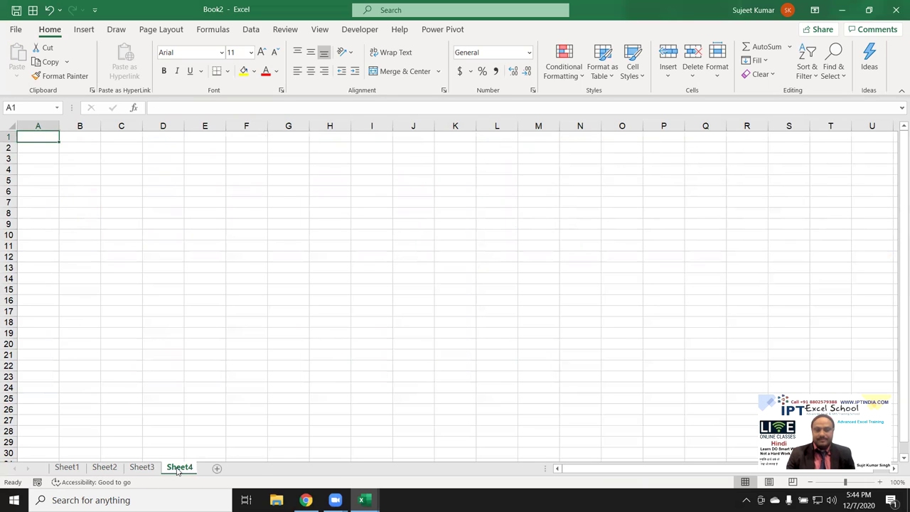
left_click(217, 469)
Step: Group all five sheets, Sheet1 through Sheet5, for simultaneous editing
left_click(104, 469)
left_click(150, 469, "ctrl")
left_click(179, 469)
left_click(221, 469)
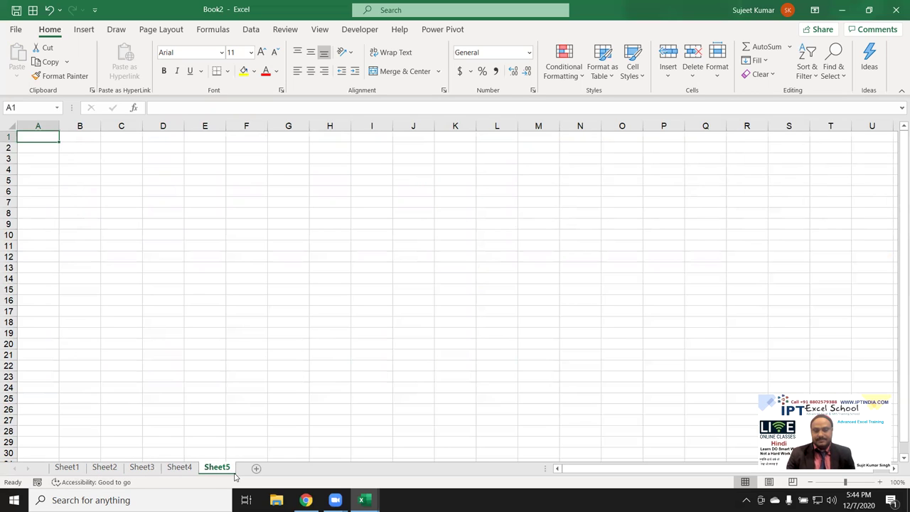
left_click(68, 468)
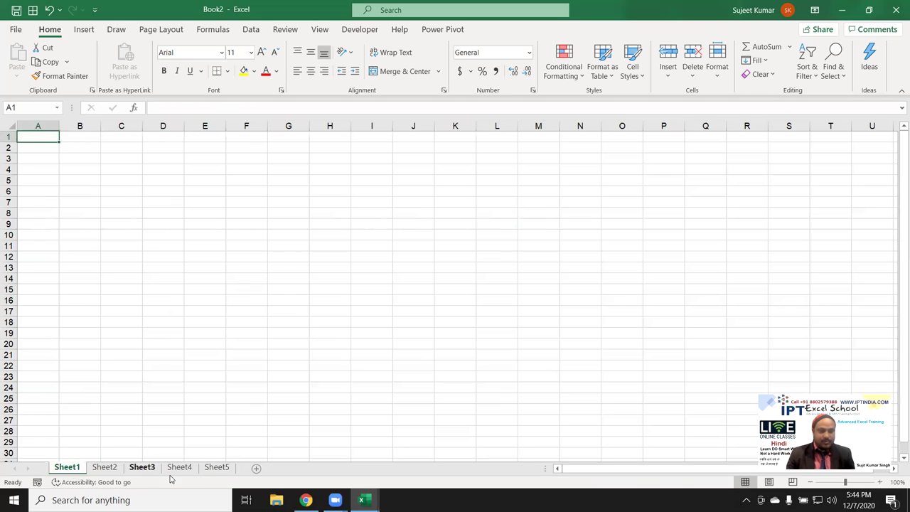
left_click(215, 471, "shift")
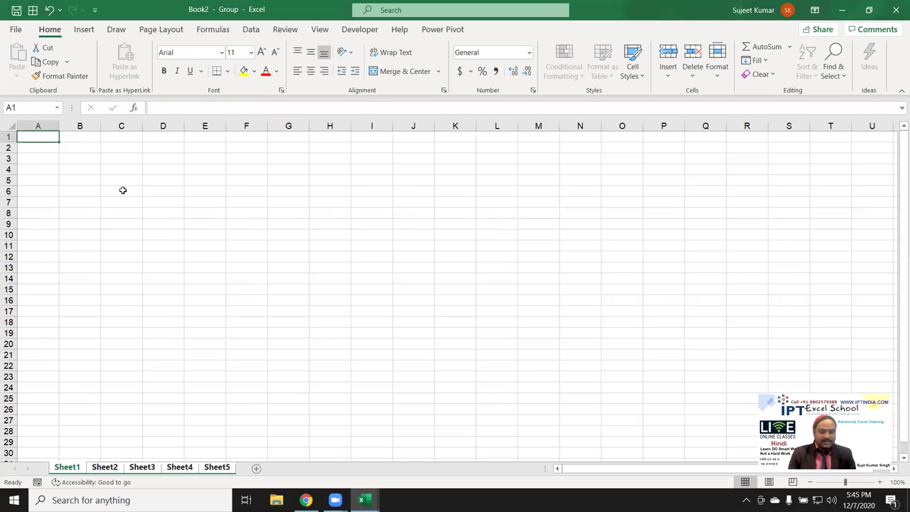
Step: Enter the heading Date in A1 and today's date 12/7/2020 in B1 across the grouped sheets
type("Da")
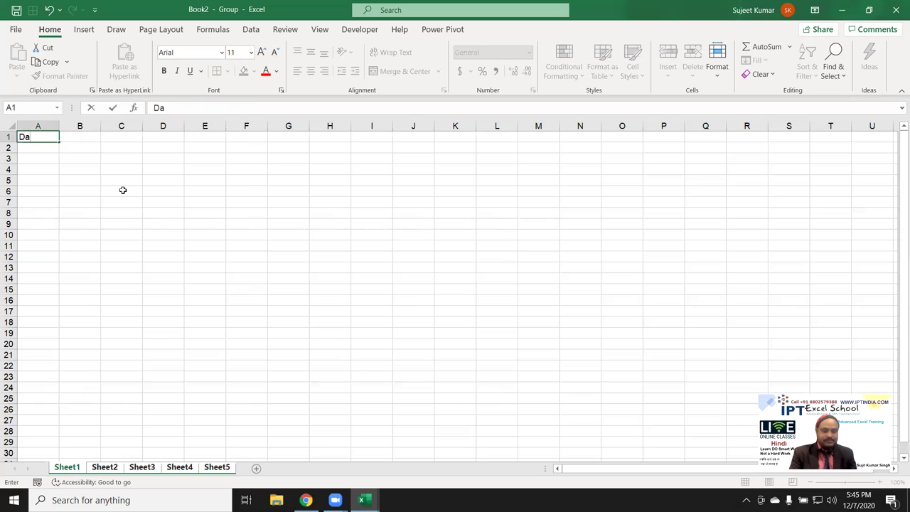
type("te")
key("Tab")
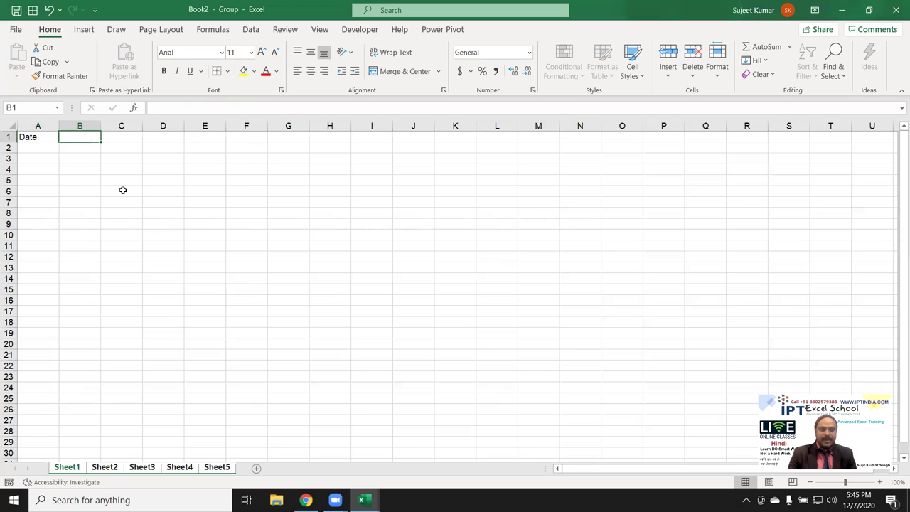
key("ctrl+semicolon")
key("Return")
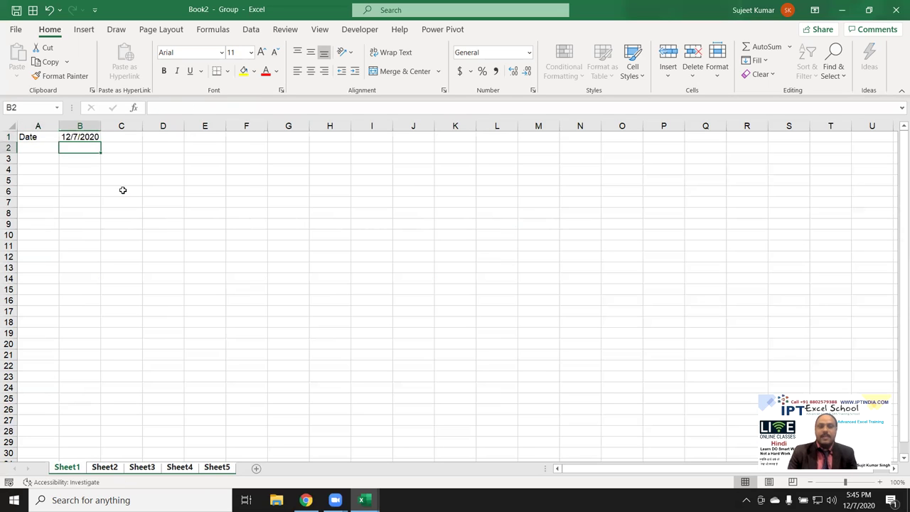
Step: Check Sheet2 to Sheet4 received the date, then regroup all five sheets
left_click(104, 467)
left_click(142, 467)
left_click(179, 467)
left_click(179, 468)
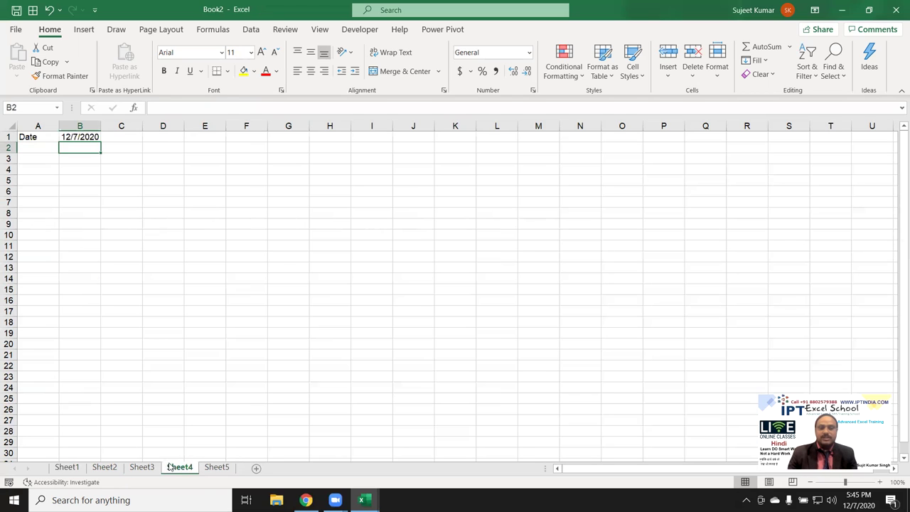
left_click(141, 467)
left_click(79, 467)
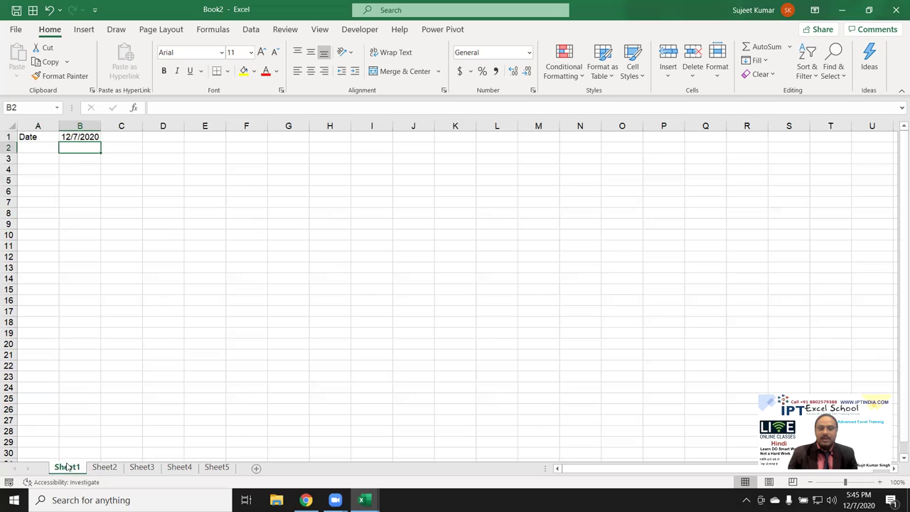
left_click(26, 187)
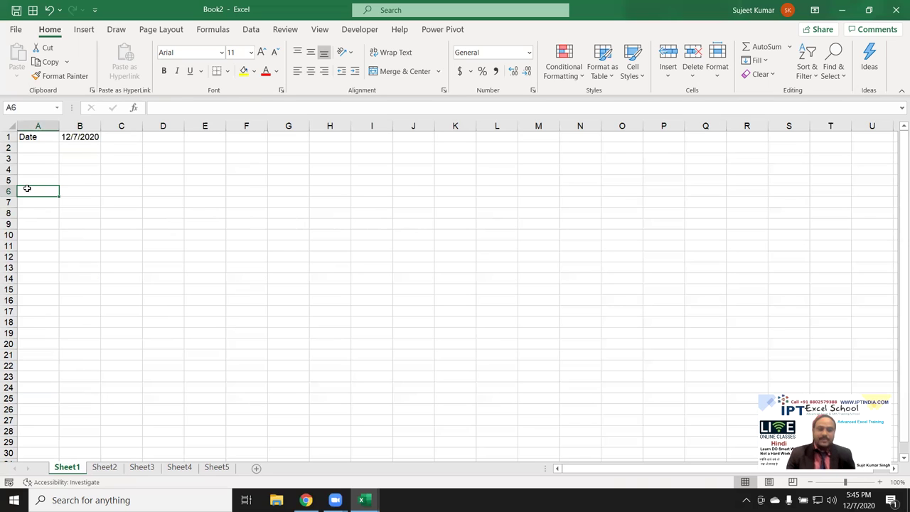
left_click(217, 469, "shift")
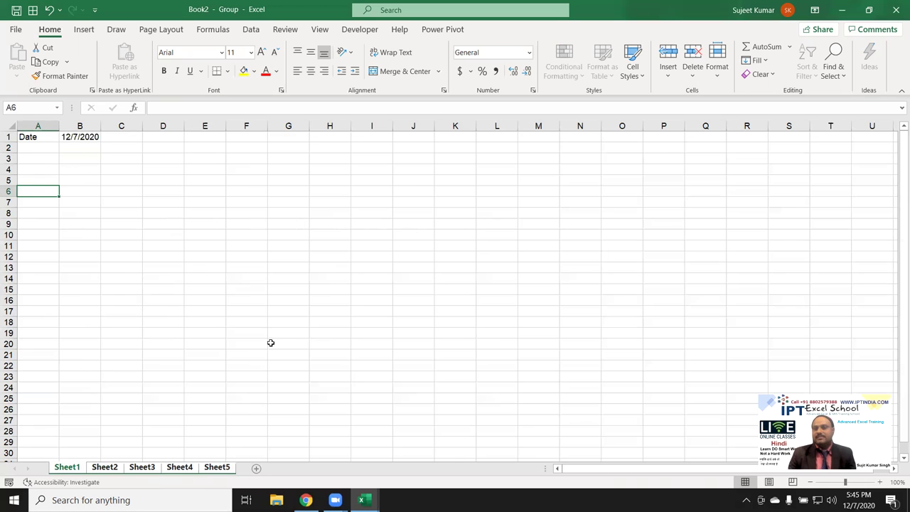
left_click(292, 313)
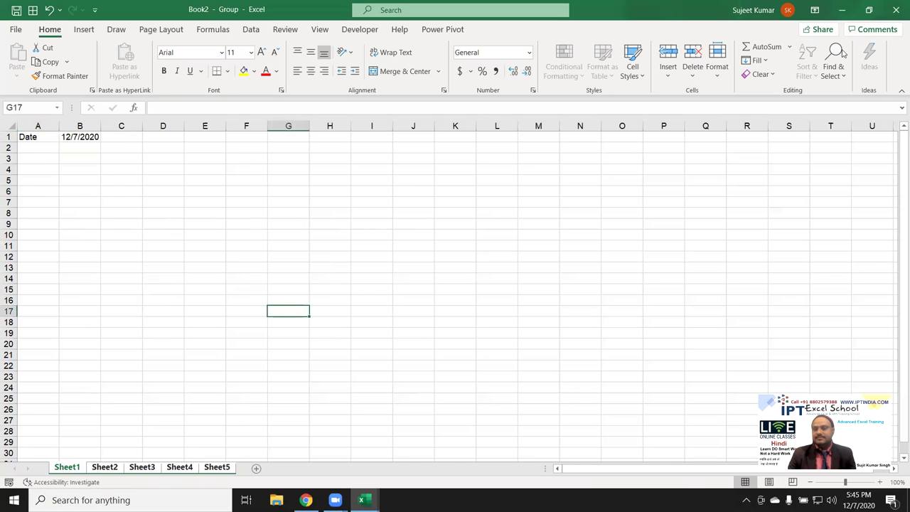
Step: Return to Book1 and delete the copied values in O1:Q6 on Sheet4
left_click(847, 11)
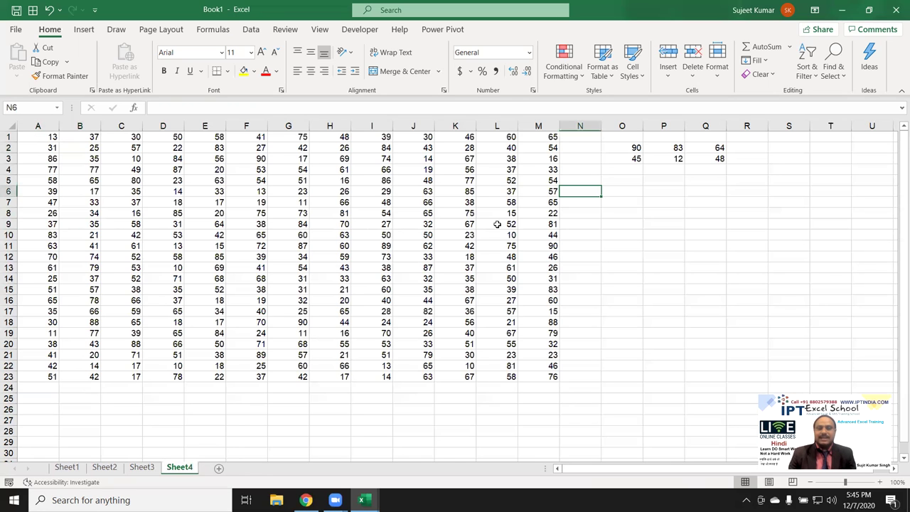
left_click(466, 280)
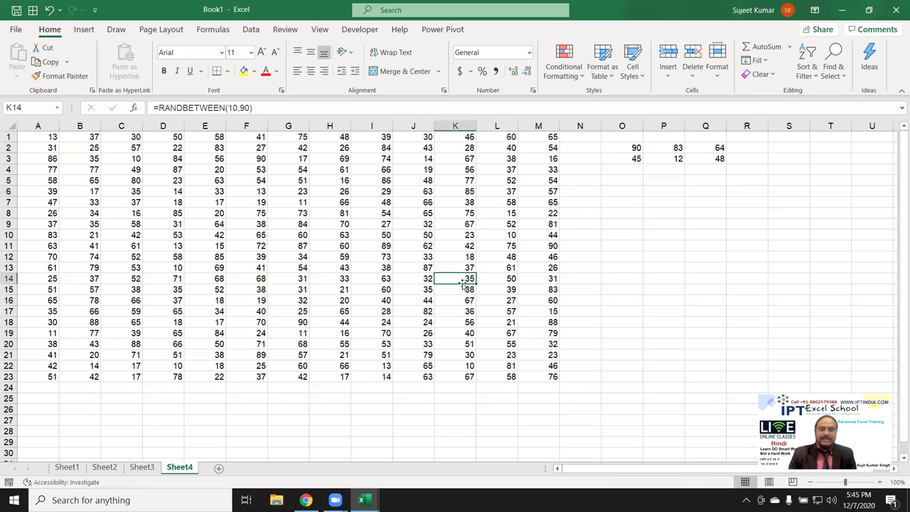
left_click_drag(619, 136, 725, 194)
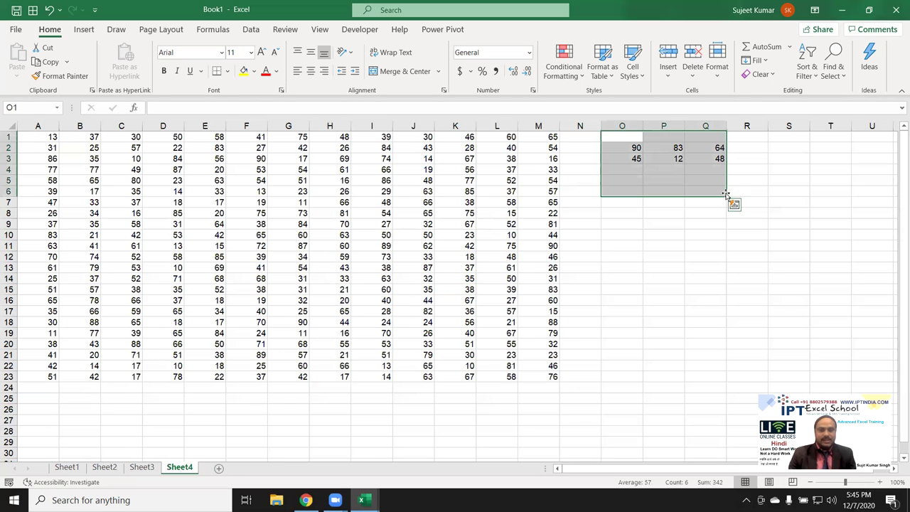
key("Delete")
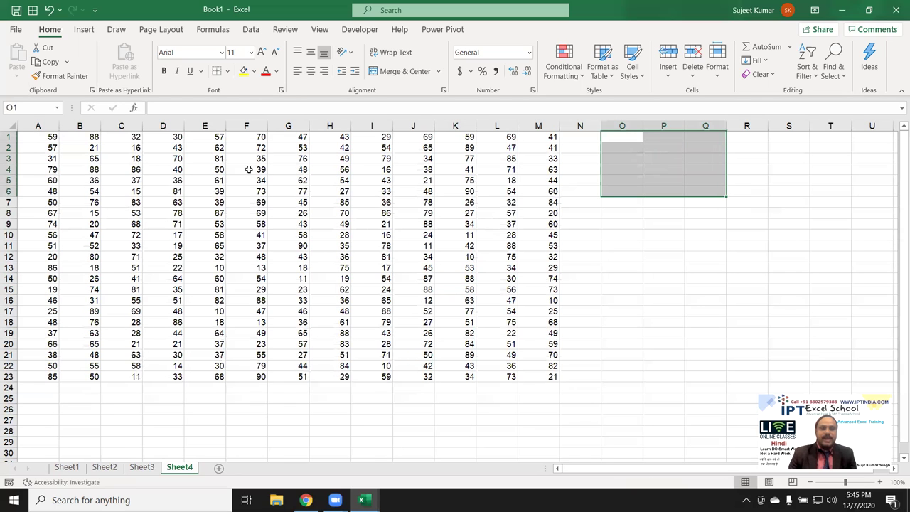
left_click(249, 169)
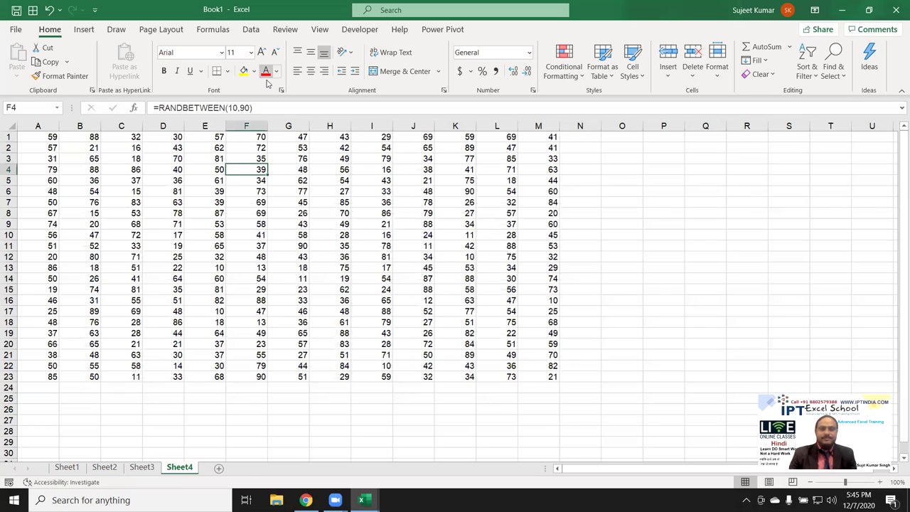